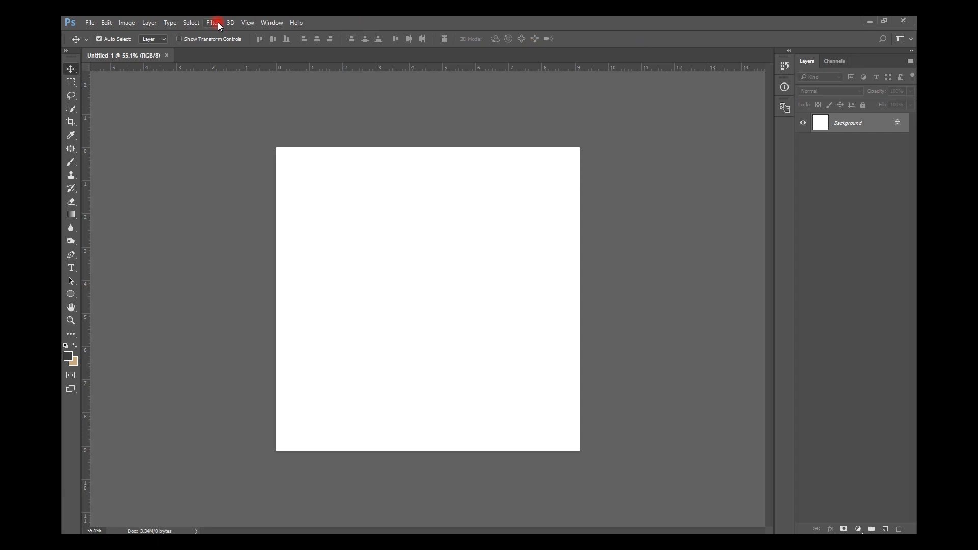
# Add a guide layout with equal margins just inside all four edges of the canvas.
pyautogui.click(247, 23)
pyautogui.click(290, 298)
pyautogui.press('Return')
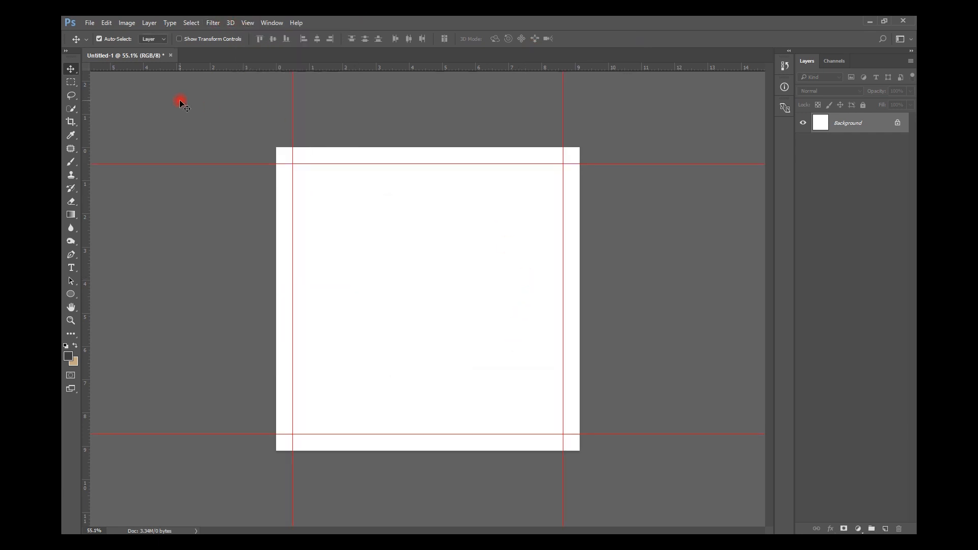
# Set the foreground colour to a light neutral gray and fill the Background layer with it.
pyautogui.click(68, 356)
pyautogui.click(609, 155)
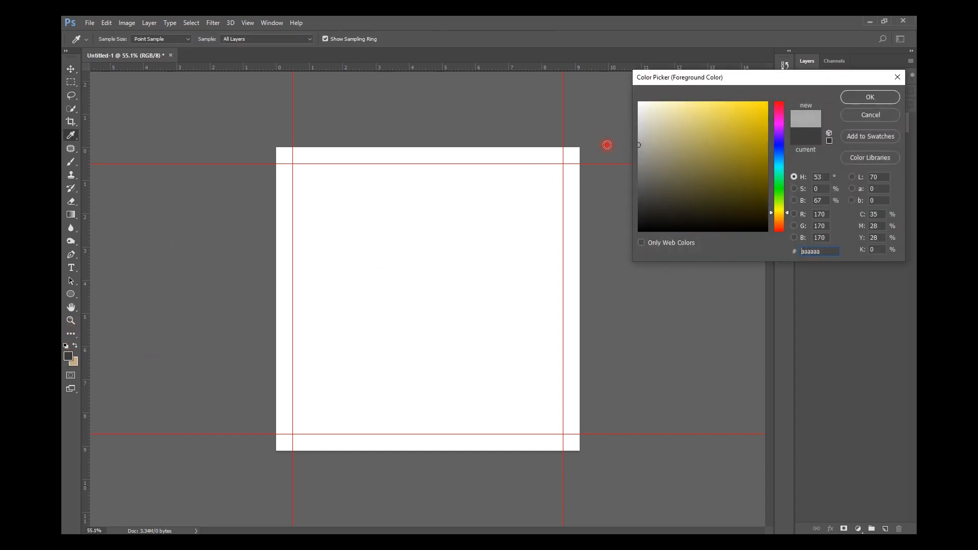
pyautogui.press('Return')
pyautogui.hotkey('alt', 'BackSpace')
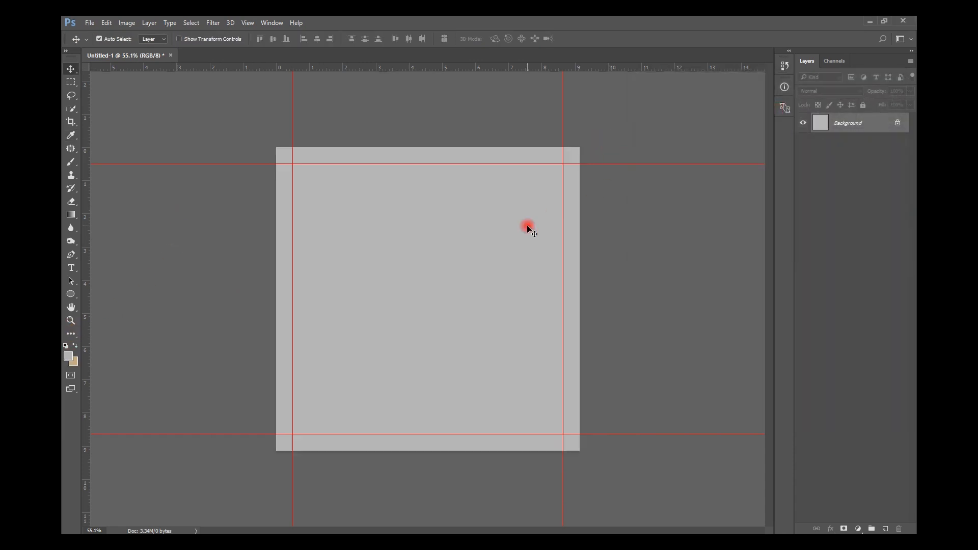
# Select a full-width rectangular strip covering about the bottom fifth of the canvas.
pyautogui.scroll(1, 527, 227)
pyautogui.click(71, 82)
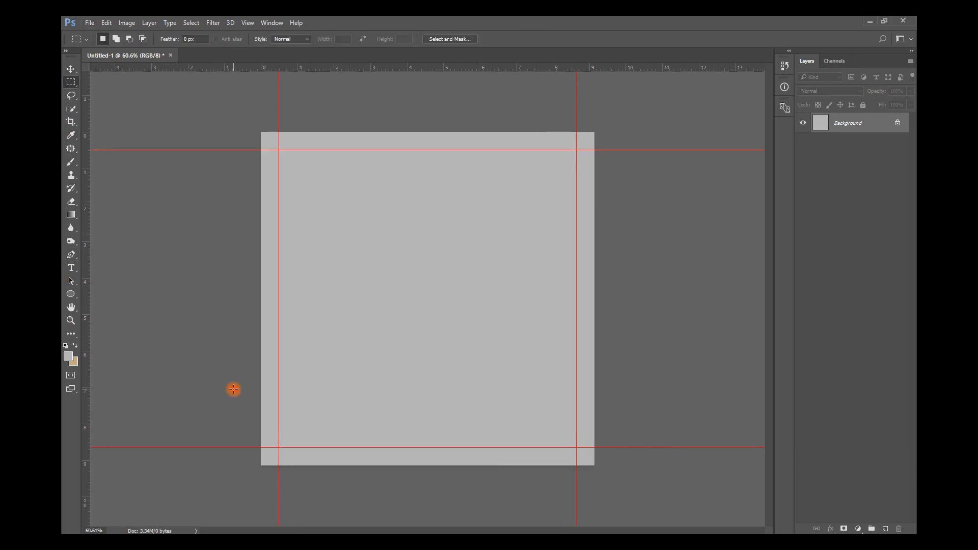
pyautogui.moveTo(226, 368); pyautogui.dragTo(63, 399)
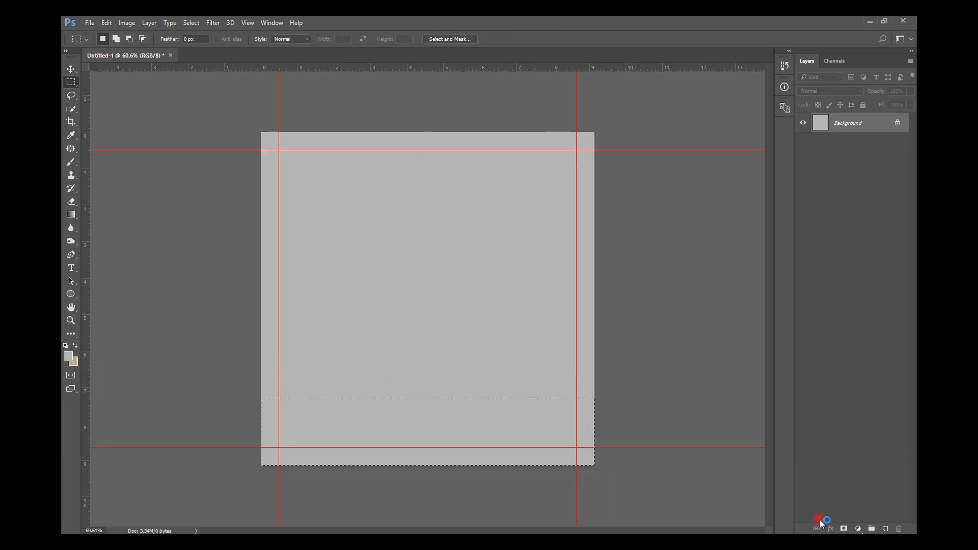
# Fill the selected bottom strip with orange on a new layer and deselect it.
pyautogui.click(886, 528)
pyautogui.click(70, 358)
pyautogui.click(744, 122)
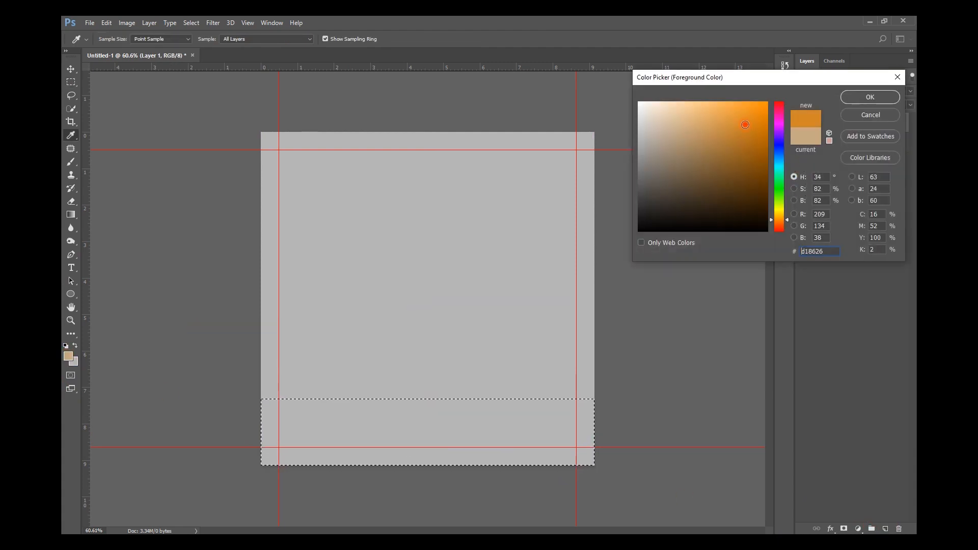
pyautogui.press('Return')
pyautogui.hotkey('alt', 'BackSpace')
pyautogui.hotkey('ctrl', 'd')
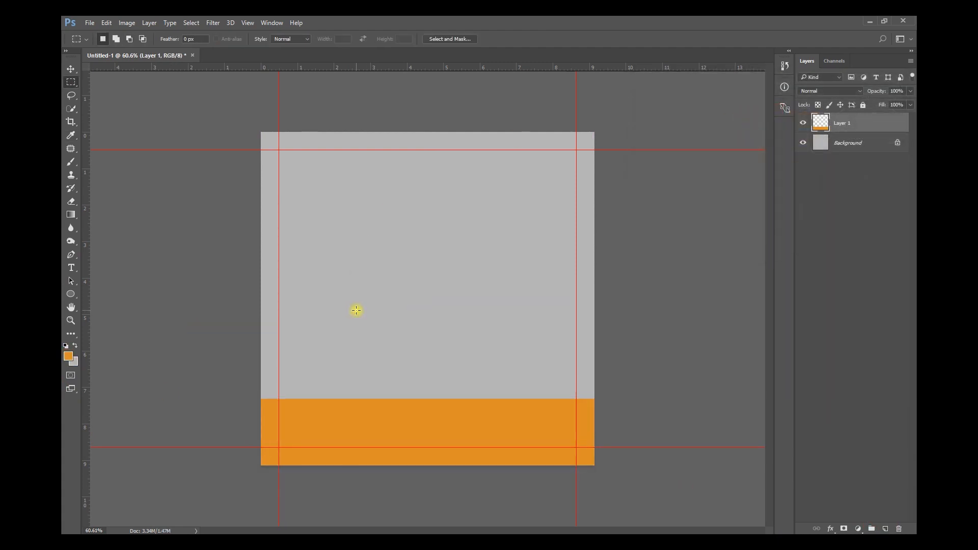
# Add a new layer above the Background and paint a single white dab with a soft 400 px brush in the canvas's upper-left area.
pyautogui.hotkey('ctrl', '+')
pyautogui.press('v')
pyautogui.click(467, 231)
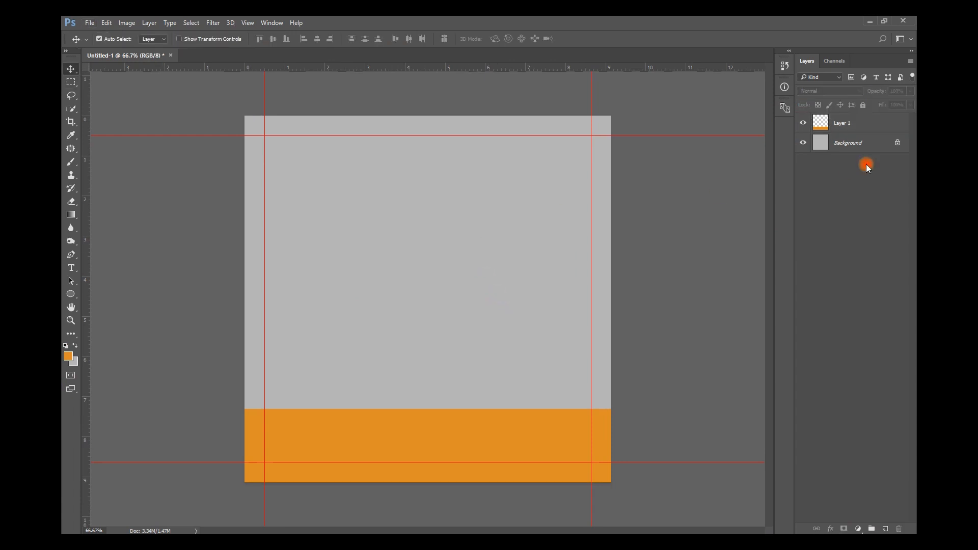
pyautogui.click(846, 147)
pyautogui.click(886, 529)
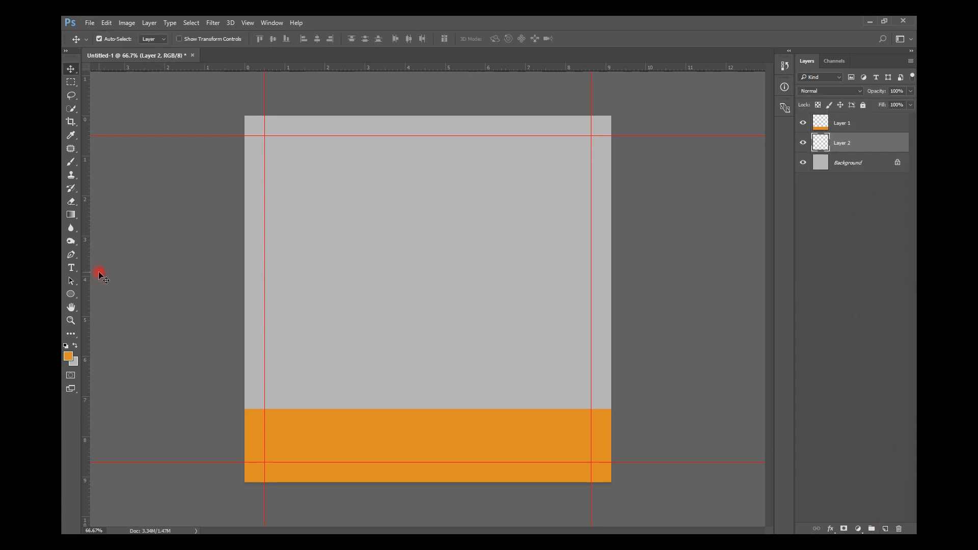
pyautogui.click(66, 347)
pyautogui.press('x')
pyautogui.click(70, 162)
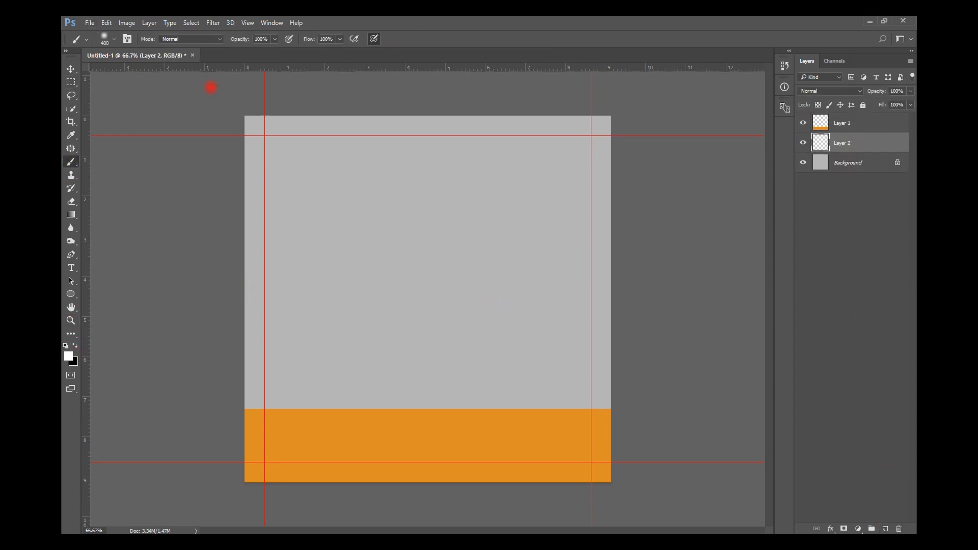
pyautogui.click(356, 221)
# Enlarge the white glow with Free Transform so it spreads across the gray background from the canvas's upper-left corner.
pyautogui.hotkey('ctrl', 't')
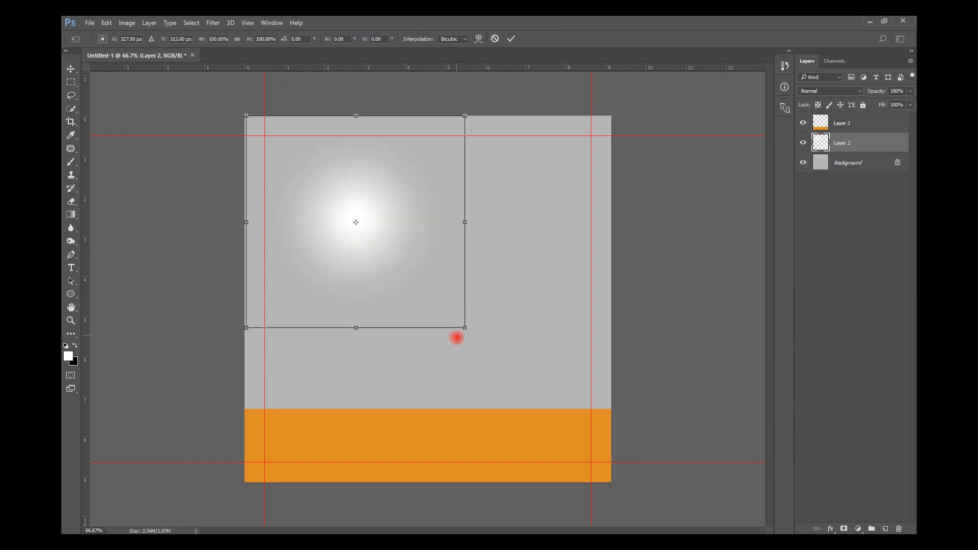
pyautogui.moveTo(468, 330); pyautogui.dragTo(764, 533)
pyautogui.moveTo(674, 494); pyautogui.dragTo(570, 396)
pyautogui.scroll(-3, 496, 377)
pyautogui.moveTo(577, 439); pyautogui.dragTo(732, 536)
pyautogui.moveTo(570, 375); pyautogui.dragTo(582, 382)
pyautogui.press('Return')
pyautogui.press('v')
pyautogui.scroll(2, 465, 279)
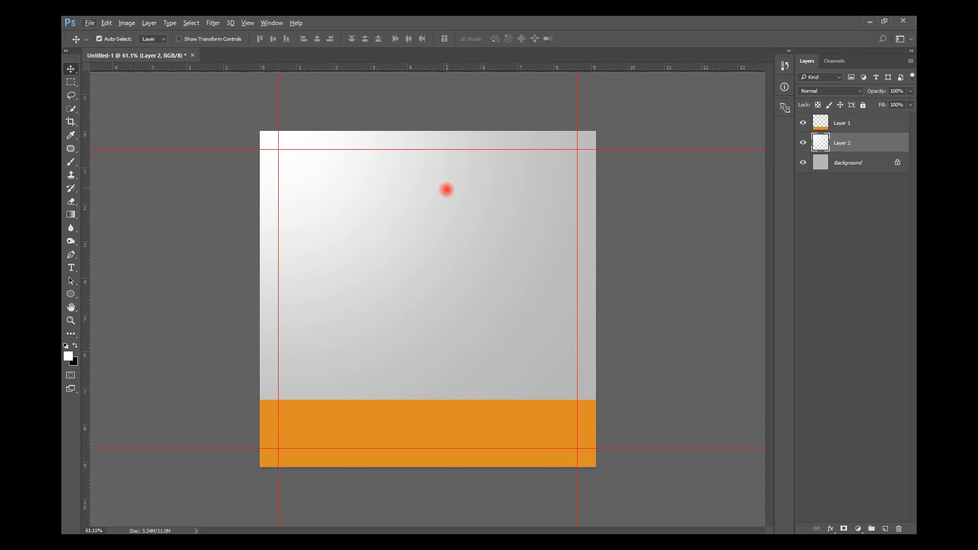
# Try different opacities on the white glow layer and set it to 100%.
pyautogui.click(908, 91)
pyautogui.moveTo(875, 100); pyautogui.dragTo(911, 103)
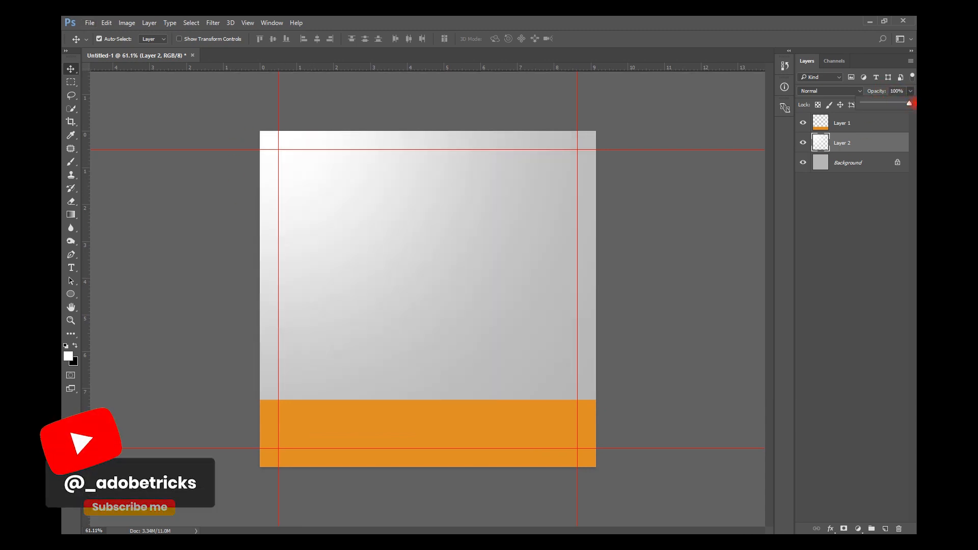
pyautogui.click(462, 192)
pyautogui.click(462, 192)
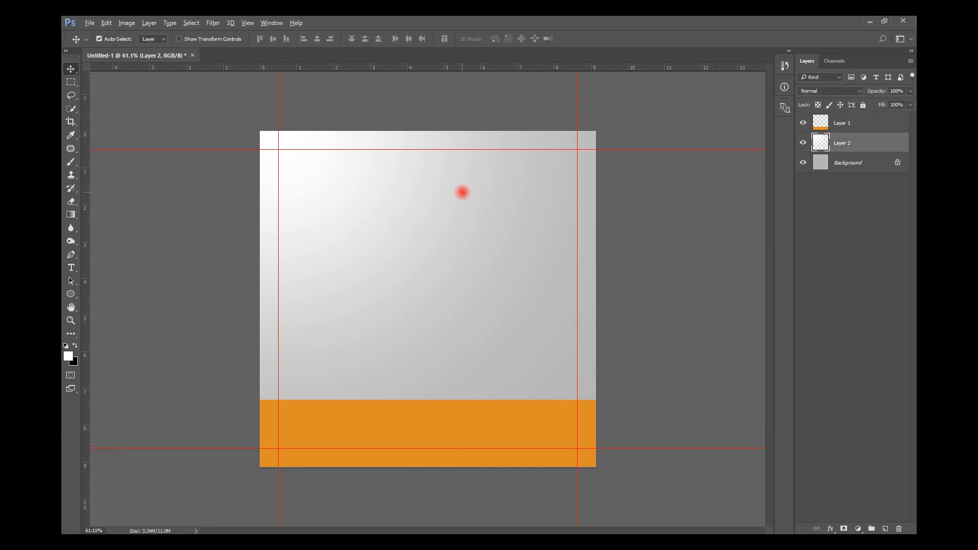
# Place the Laptop-Free-Download-PNG image from folder 58 into the design, scale it down and position it near the canvas centre.
pyautogui.hotkey('alt', 'Tab')
pyautogui.hotkey('alt', 'Tab')
pyautogui.hotkey('alt', 'Tab')
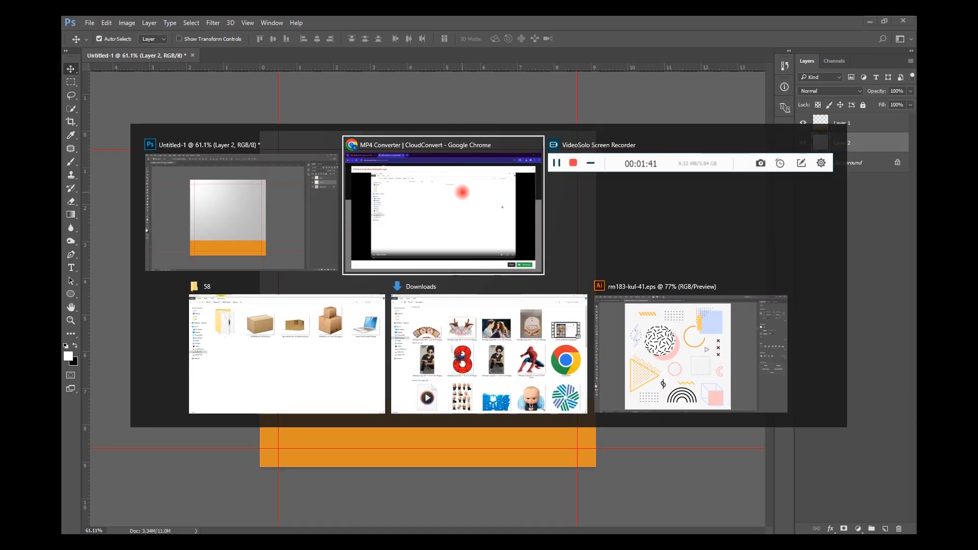
pyautogui.click(382, 326)
pyautogui.moveTo(890, 162); pyautogui.dragTo(387, 248)
pyautogui.moveTo(595, 410); pyautogui.dragTo(545, 375)
pyautogui.moveTo(474, 336); pyautogui.dragTo(475, 326)
pyautogui.press('Return')
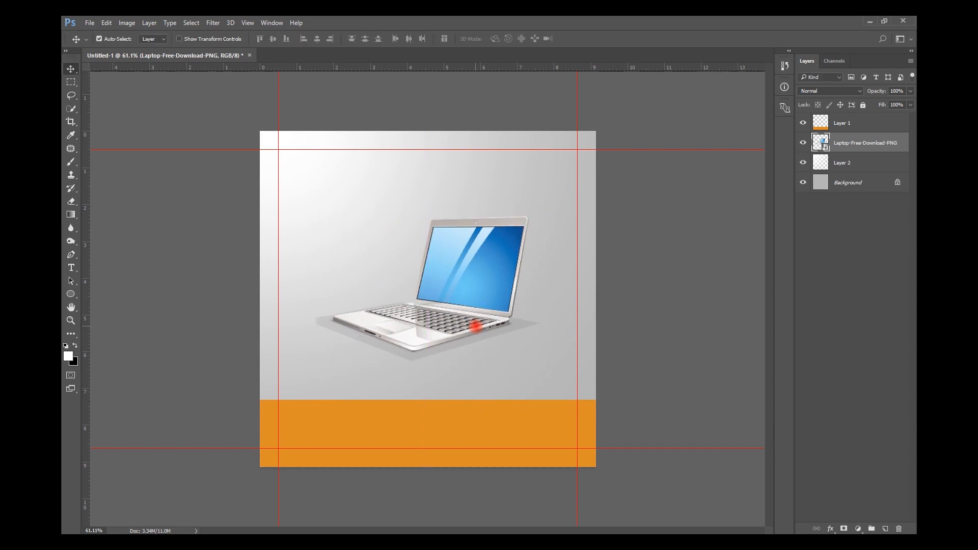
# Start a Pen tool path at the laptop base's left corner and trace its lower edge around the front corner to the right hinge.
pyautogui.scroll(2, 448, 350)
pyautogui.scroll(3, 489, 356)
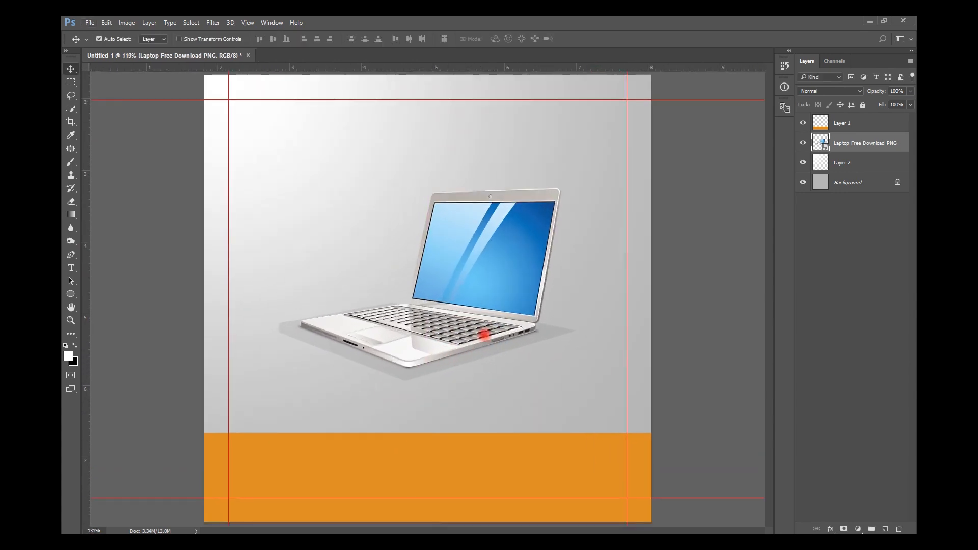
pyautogui.scroll(-3, 352, 363)
pyautogui.scroll(4, 399, 360)
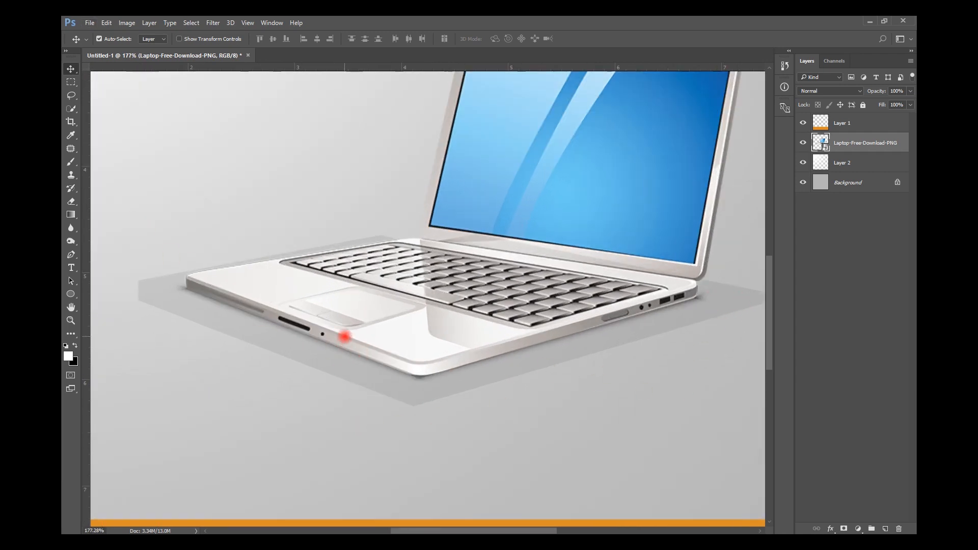
pyautogui.scroll(-1, 350, 336)
pyautogui.click(71, 254)
pyautogui.click(113, 39)
pyautogui.click(111, 56)
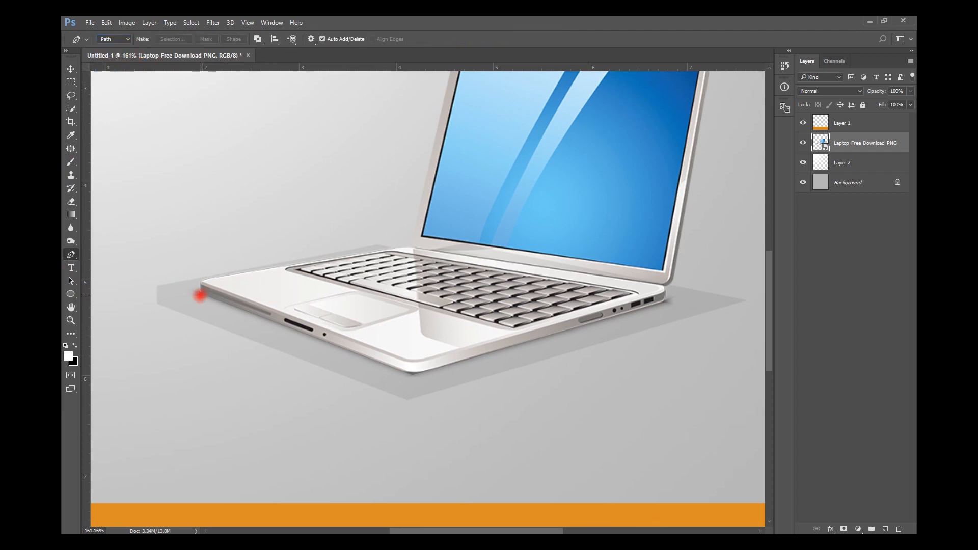
pyautogui.click(199, 293)
pyautogui.scroll(6, 468, 373)
pyautogui.click(297, 375)
pyautogui.click(329, 375)
pyautogui.click(368, 369)
pyautogui.moveTo(461, 530); pyautogui.dragTo(514, 530)
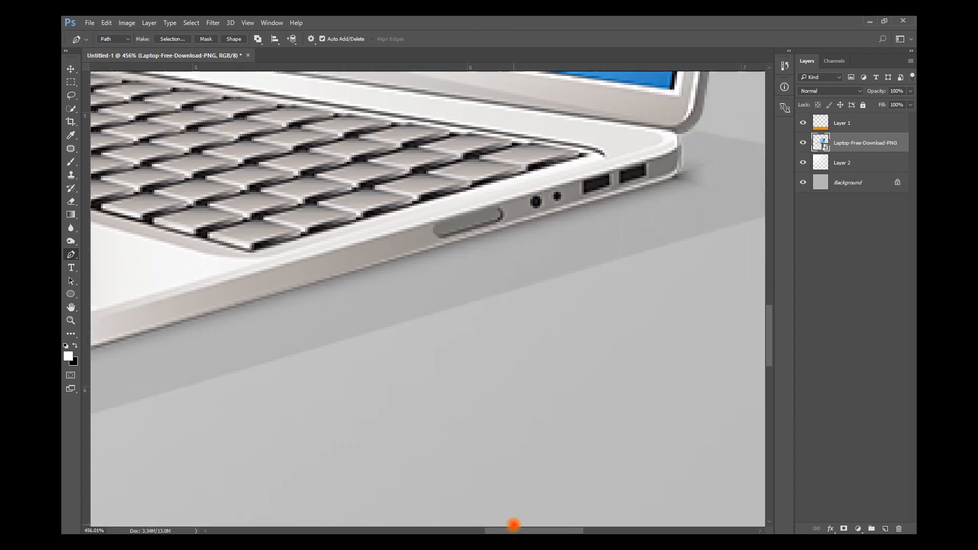
pyautogui.click(679, 173)
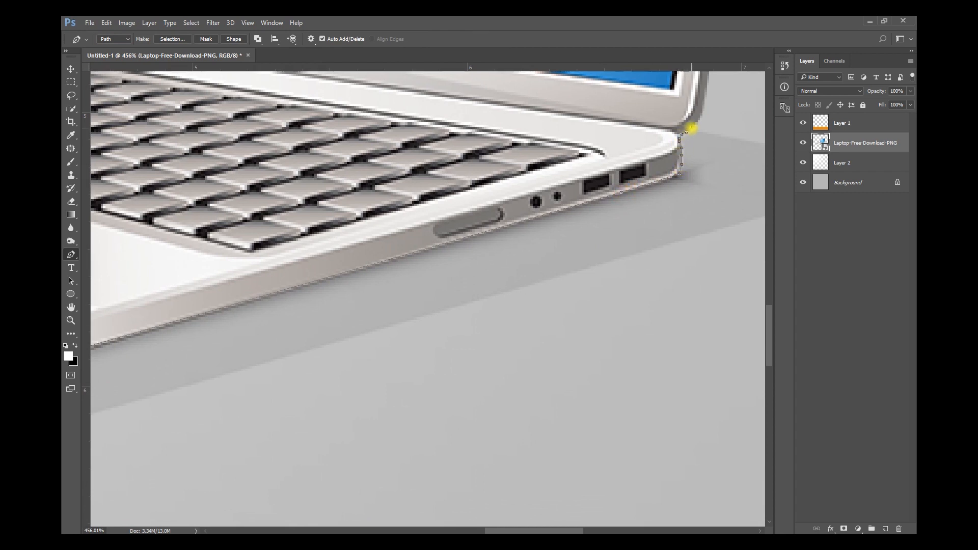
# Continue the path in a wide loop around the laptop's shadow, from the right hinge below the base and back to the rear left.
pyautogui.hotkey('ctrl', '0')
pyautogui.click(593, 298)
pyautogui.moveTo(621, 333); pyautogui.dragTo(619, 372)
pyautogui.moveTo(578, 403); pyautogui.dragTo(273, 408)
pyautogui.moveTo(238, 397); pyautogui.dragTo(227, 333)
pyautogui.moveTo(239, 303); pyautogui.dragTo(254, 281)
pyautogui.moveTo(289, 263); pyautogui.dragTo(405, 300)
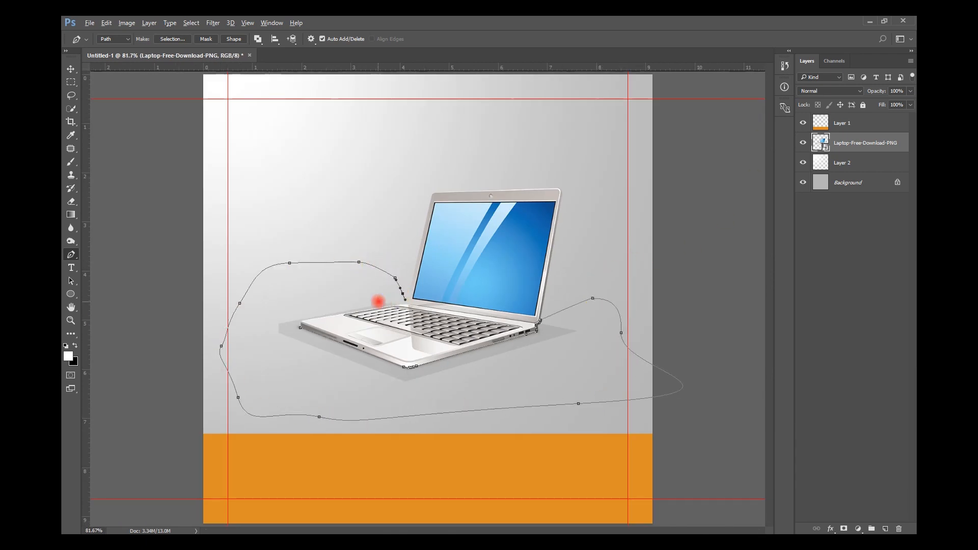
# Trace the rear-left edge of the laptop base down to its left corner to close the path.
pyautogui.scroll(10, 379, 301)
pyautogui.click(437, 307)
pyautogui.scroll(-5, 214, 345)
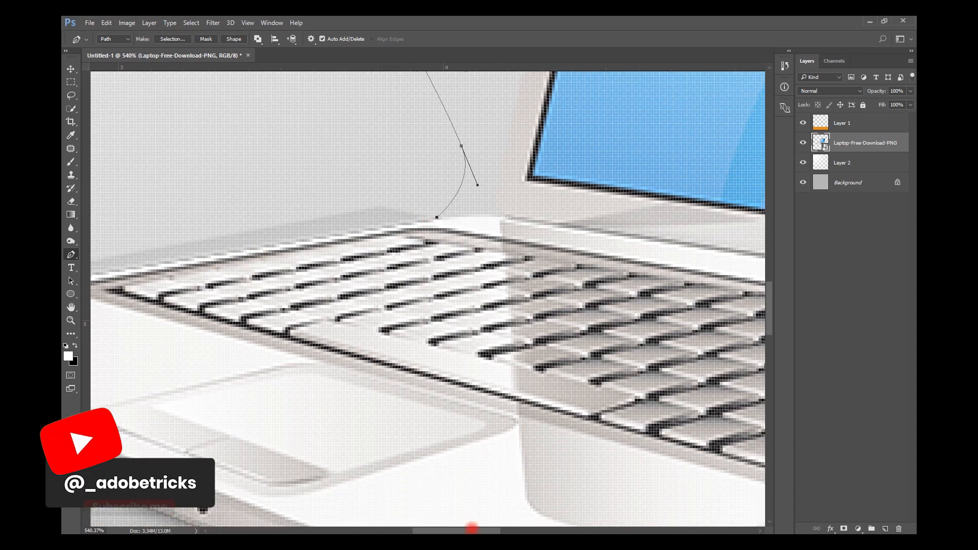
pyautogui.scroll(-3, 483, 339)
pyautogui.click(567, 246)
pyautogui.click(332, 281)
pyautogui.moveTo(254, 299); pyautogui.dragTo(249, 304)
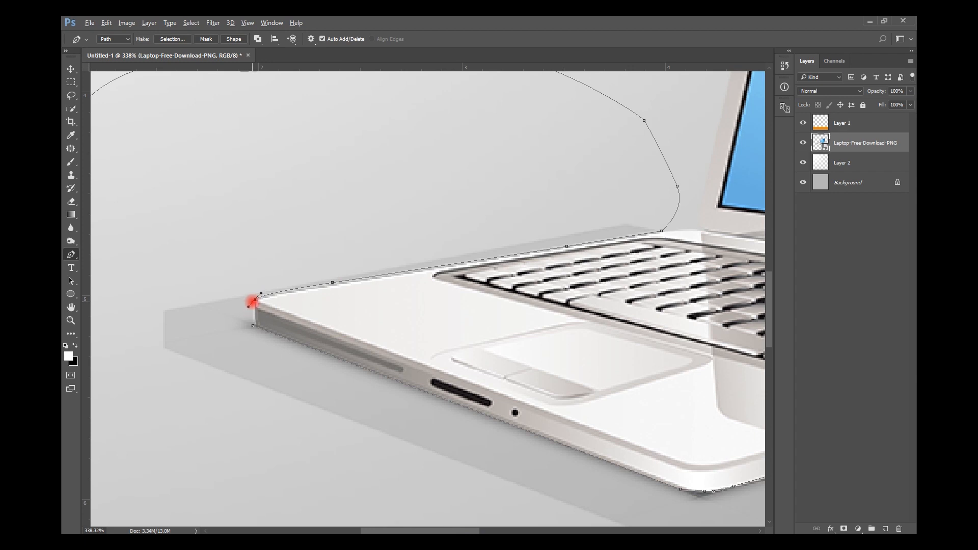
pyautogui.keyDown('alt'); pyautogui.click(255, 299); pyautogui.keyUp('alt')
# Convert the closed path around the laptop's shadow into a selection.
pyautogui.scroll(-5, 252, 326)
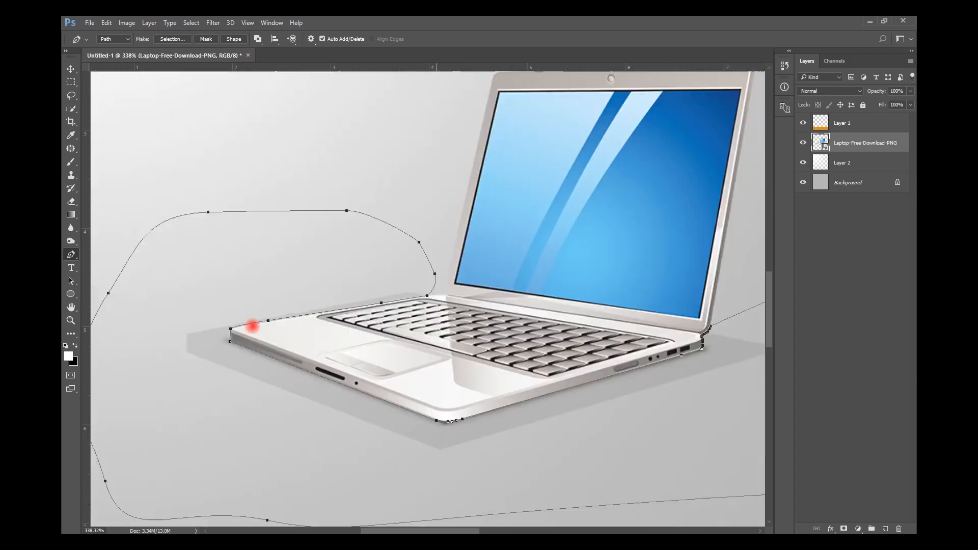
pyautogui.rightClick(305, 326)
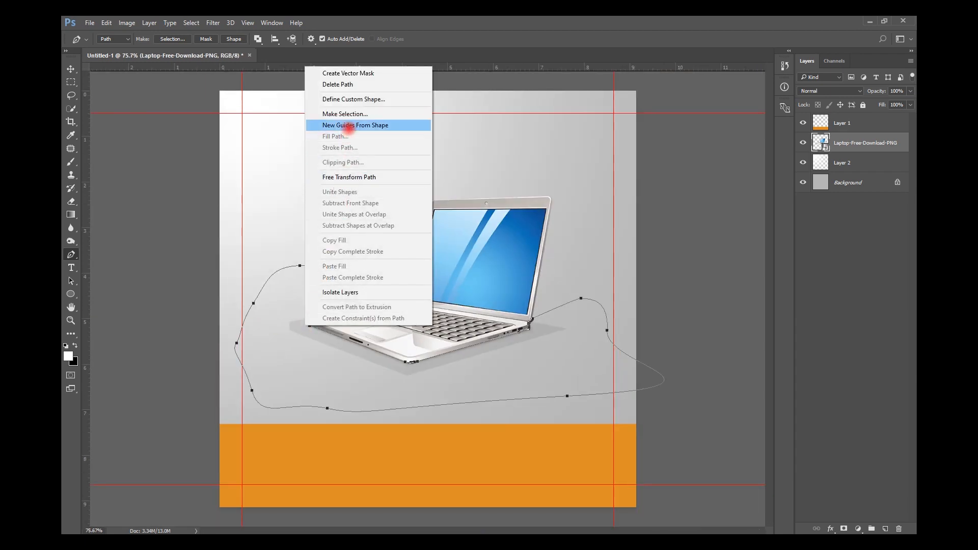
pyautogui.click(345, 114)
pyautogui.press('Return')
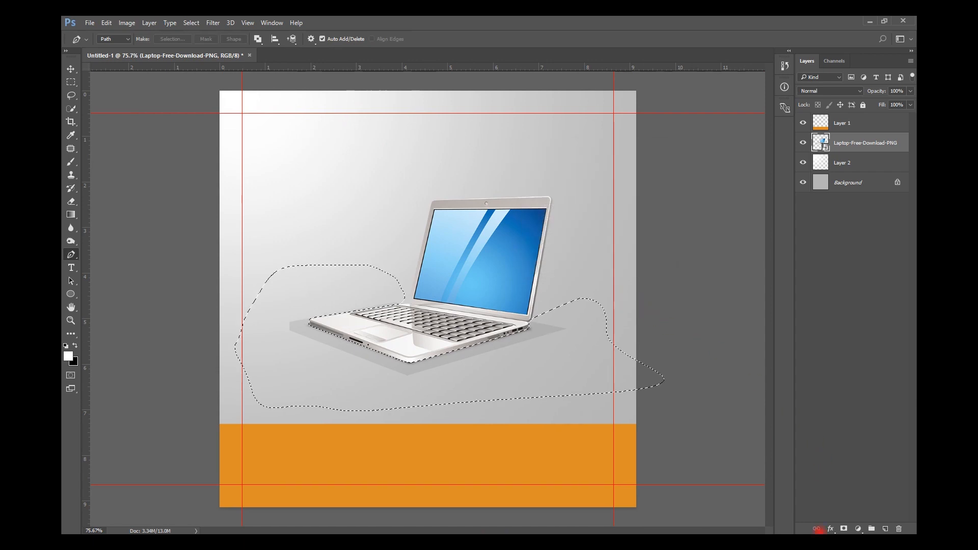
# Add a layer mask to the laptop from the selection and invert it to hide the built-in shadow.
pyautogui.click(803, 142)
pyautogui.click(803, 143)
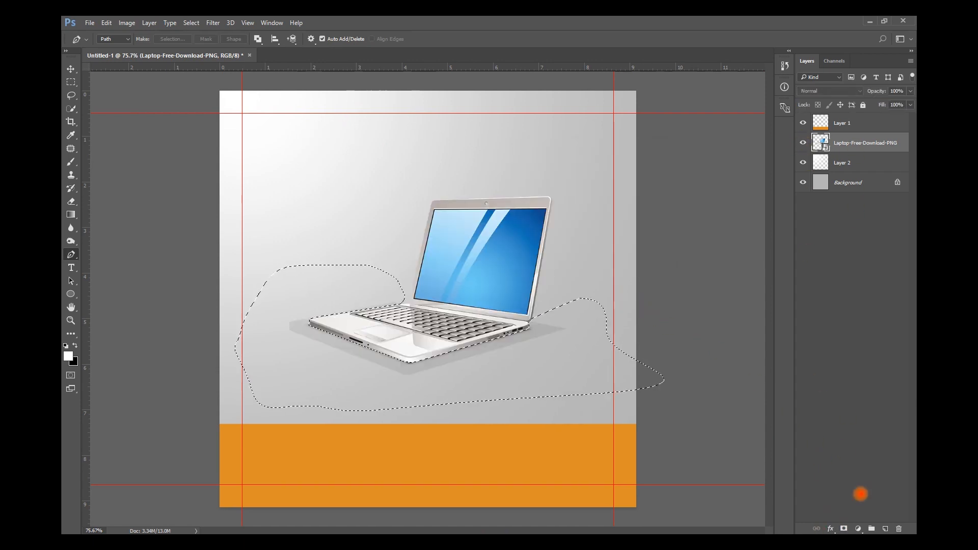
pyautogui.click(845, 528)
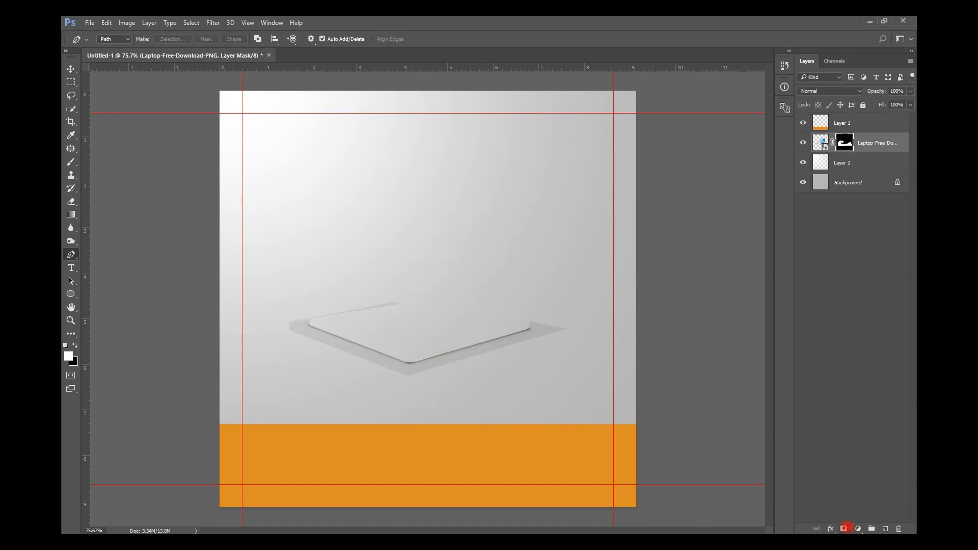
pyautogui.hotkey('ctrl', 'i')
pyautogui.press('v')
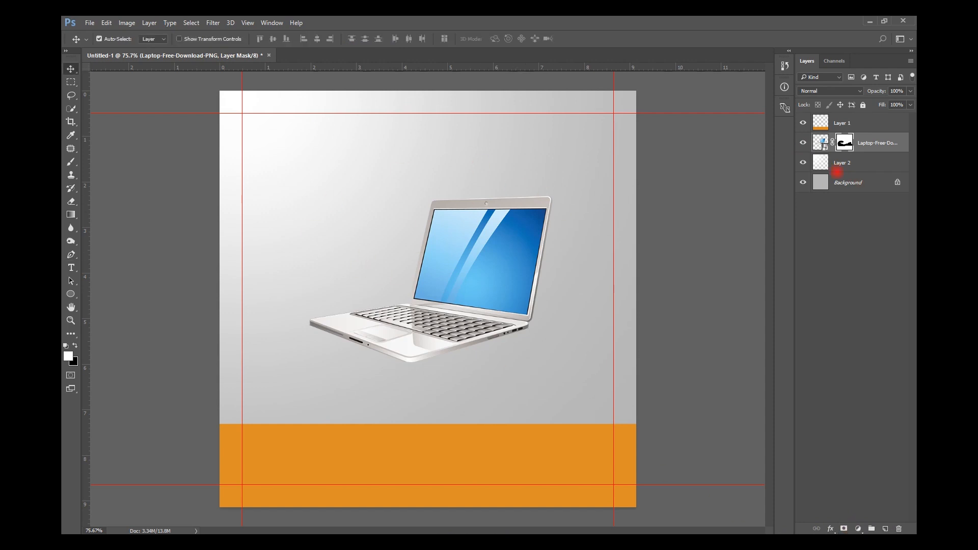
# Disable and re-enable the laptop's layer mask to compare the image with and without its shadow.
pyautogui.rightClick(843, 144)
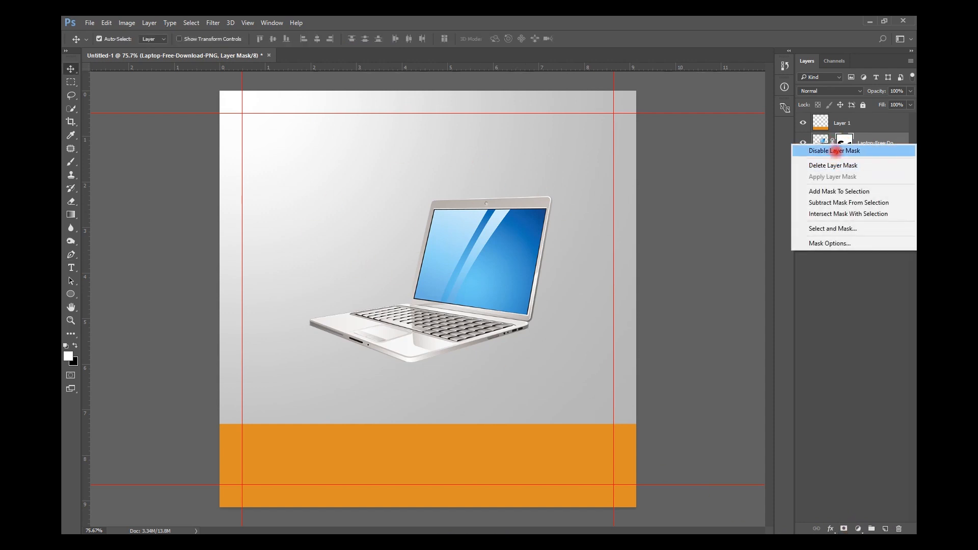
pyautogui.click(837, 150)
pyautogui.rightClick(844, 145)
pyautogui.click(830, 152)
# Add a new layer beneath the laptop and set up a soft flat black brush with 10% flow.
pyautogui.scroll(5, 443, 349)
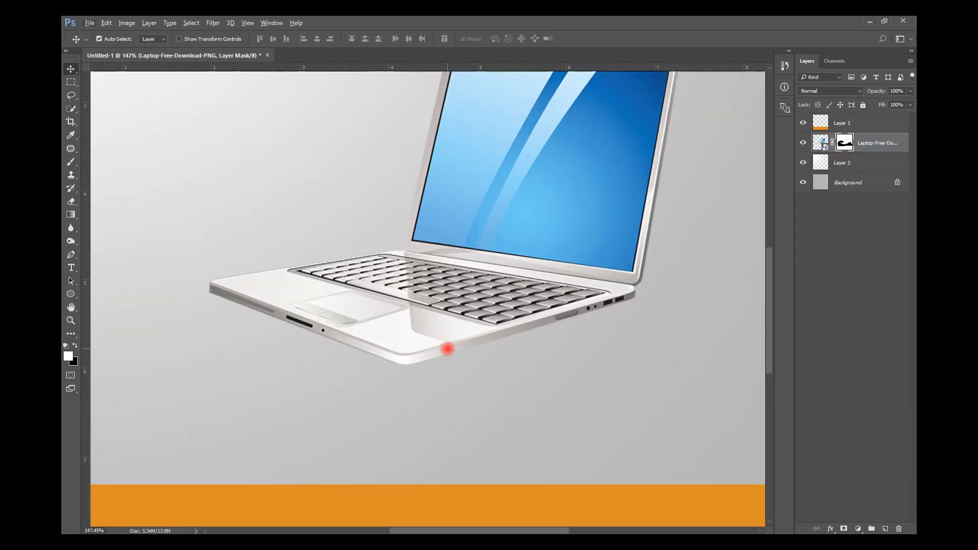
pyautogui.click(857, 162)
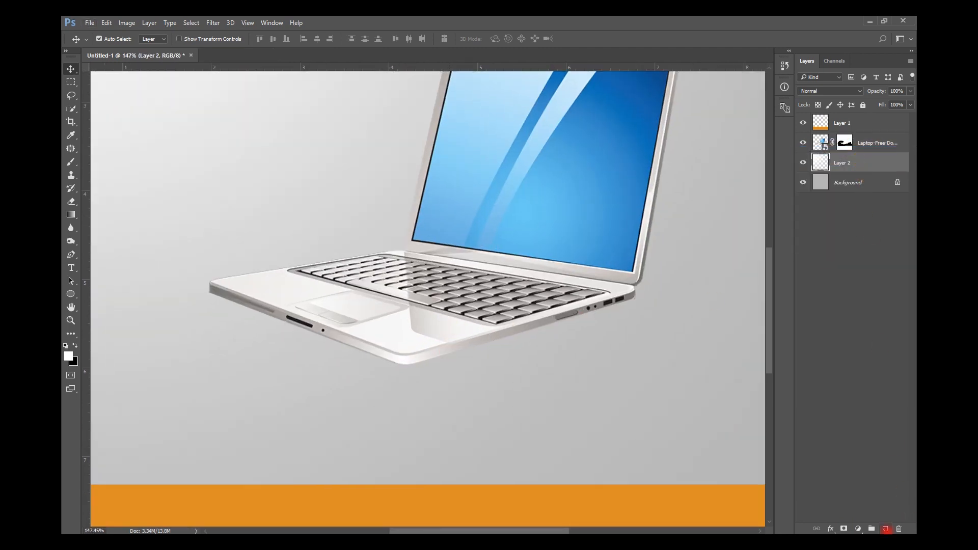
pyautogui.click(886, 529)
pyautogui.press('x')
pyautogui.click(71, 161)
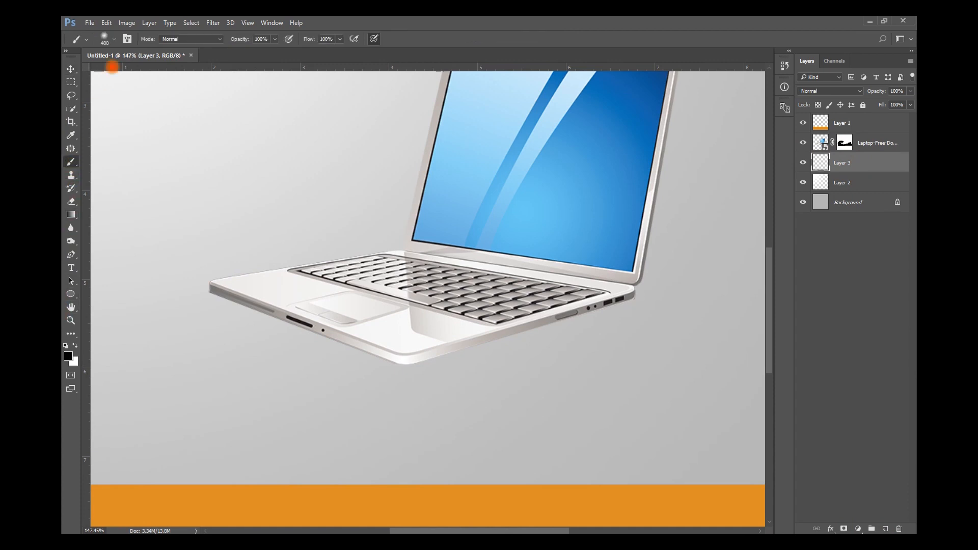
pyautogui.click(105, 39)
pyautogui.click(97, 116)
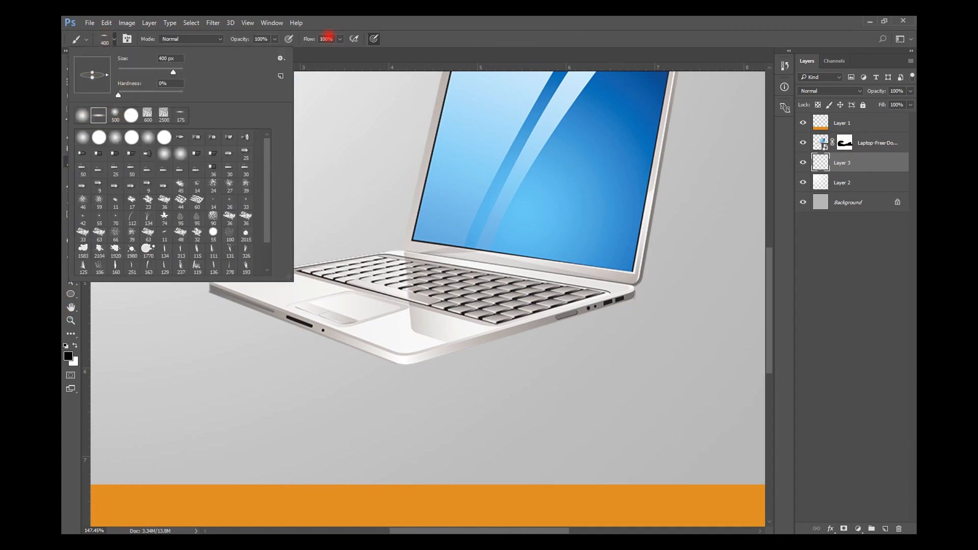
pyautogui.click(327, 39)
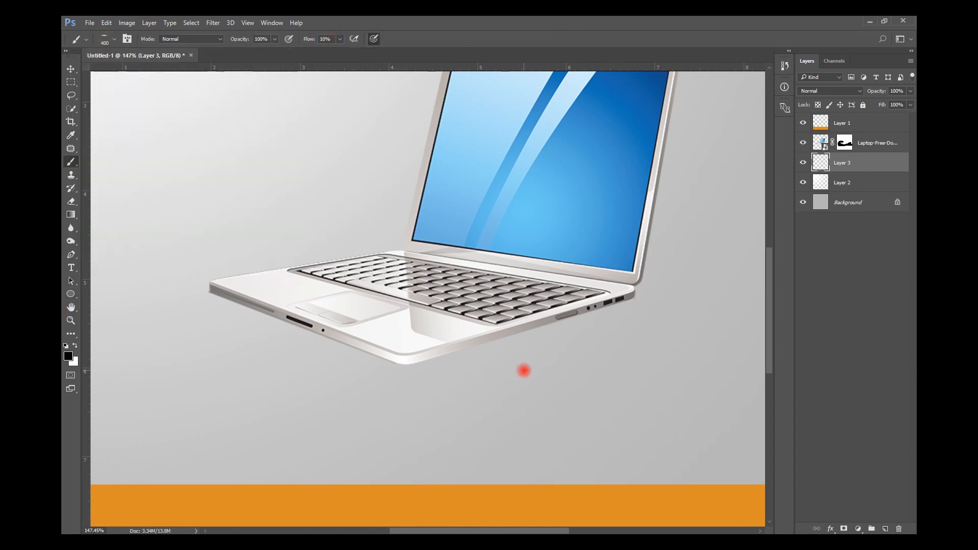
# Paint a soft black shadow beneath the laptop's front and side edges, using a 250 px brush size.
pyautogui.moveTo(406, 345)
pyautogui.mouseDown()
pyautogui.moveTo(382, 349)
pyautogui.moveTo(269, 313)
pyautogui.moveTo(258, 293)
pyautogui.moveTo(277, 313)
pyautogui.moveTo(385, 341)
pyautogui.moveTo(366, 345)
pyautogui.mouseUp()
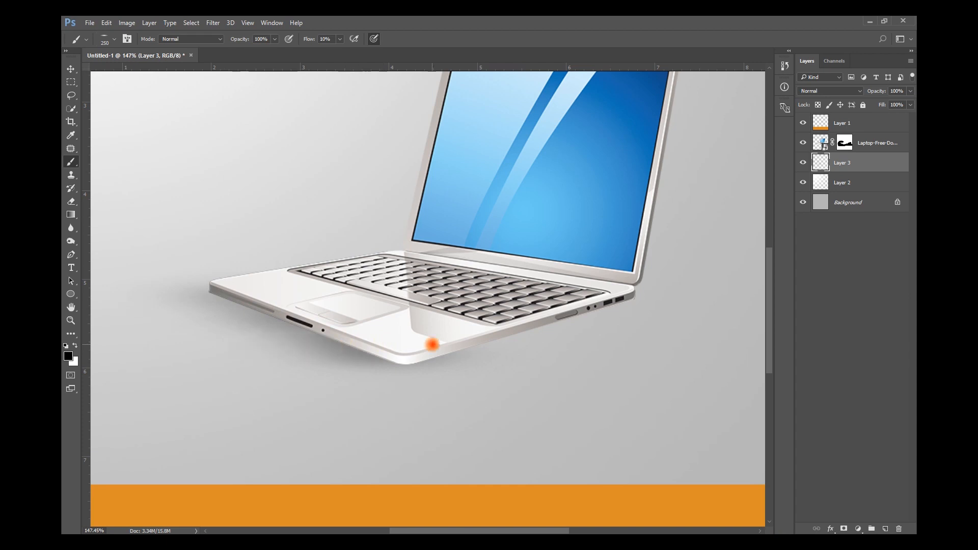
pyautogui.moveTo(590, 299)
pyautogui.mouseDown()
pyautogui.moveTo(500, 315)
pyautogui.moveTo(523, 322)
pyautogui.moveTo(585, 291)
pyautogui.moveTo(550, 321)
pyautogui.moveTo(468, 333)
pyautogui.moveTo(390, 365)
pyautogui.moveTo(238, 301)
pyautogui.mouseUp()
pyautogui.hotkey('ctrl', '0')
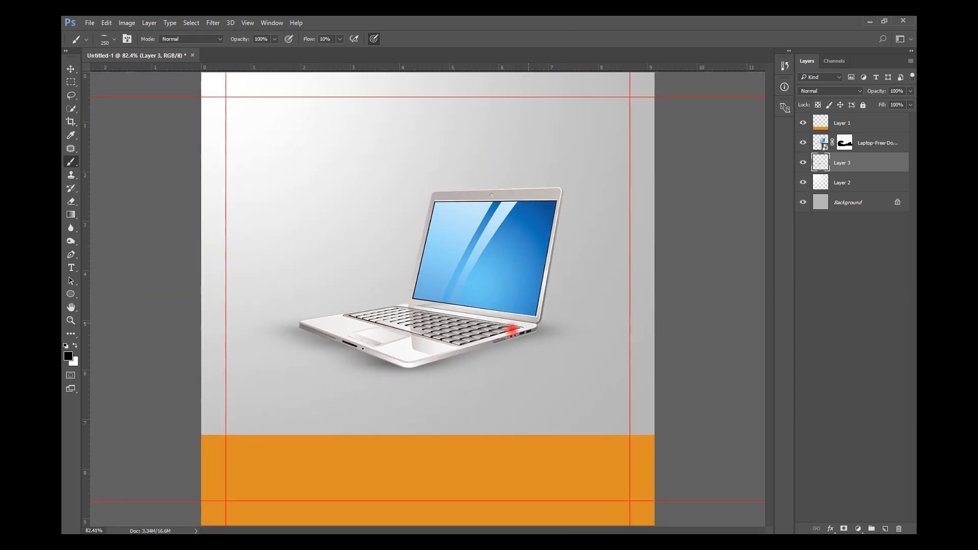
# Enlarge the brush to 600 px and dab a wider, fainter shadow around the laptop's base.
pyautogui.scroll(5, 332, 350)
pyautogui.press(']')
pyautogui.press(']')
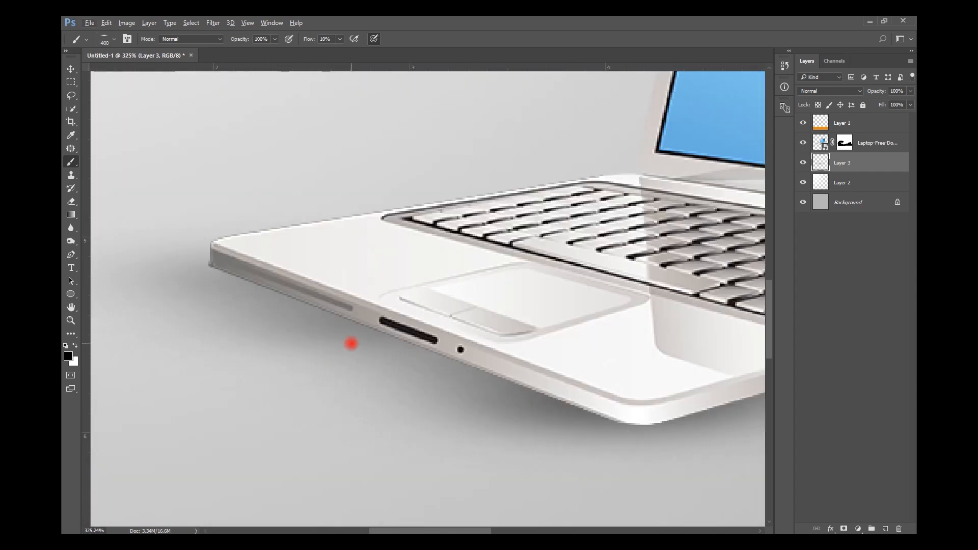
pyautogui.hotkey('ctrl', '0')
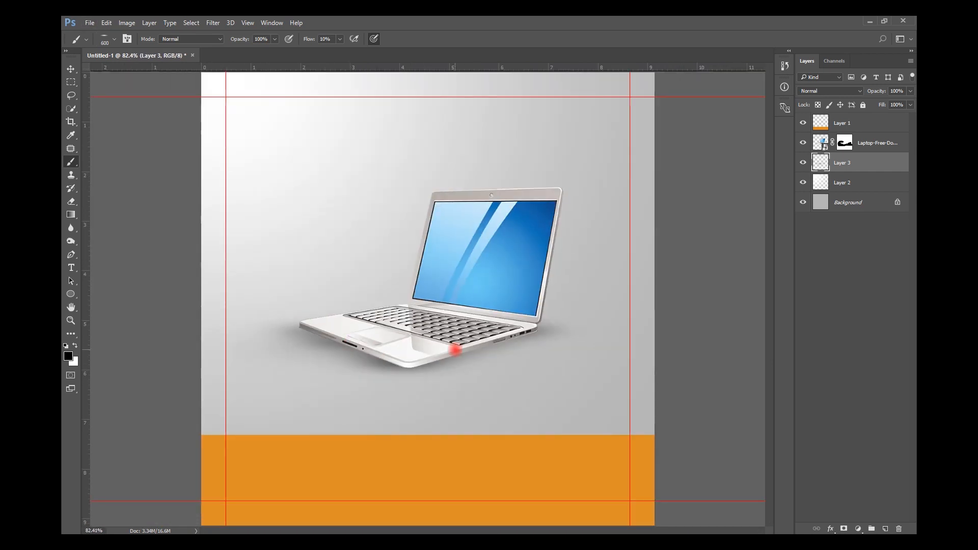
pyautogui.click(374, 363)
pyautogui.click(492, 338)
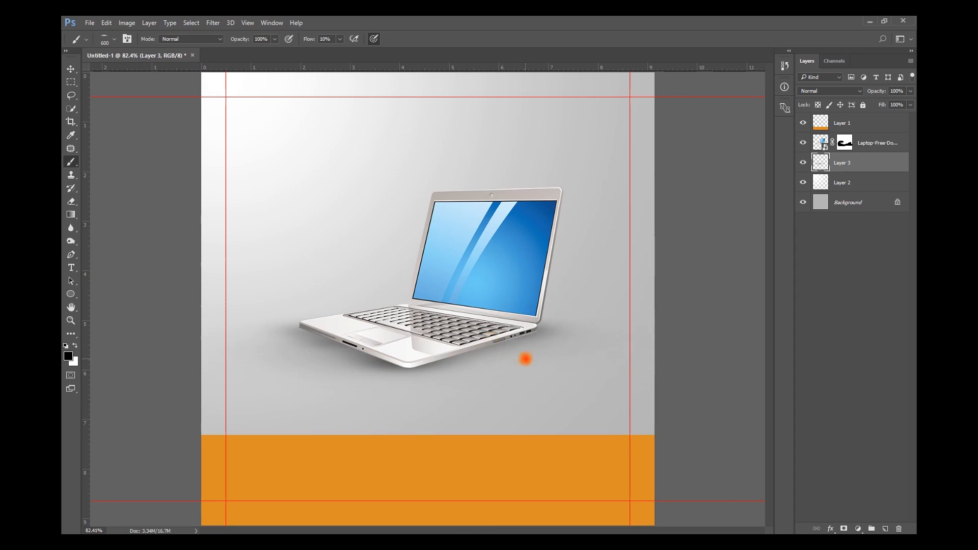
pyautogui.press('v')
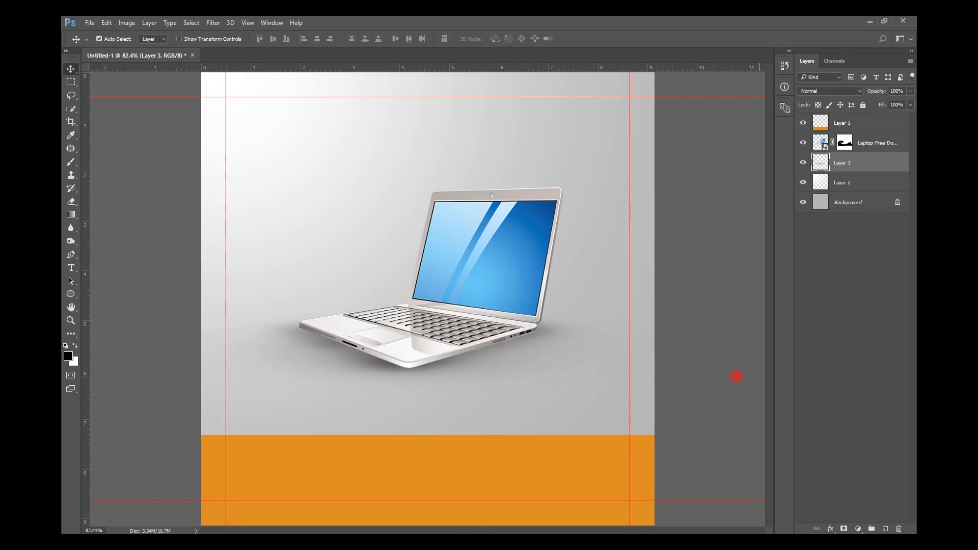
# Darken the contact shadow along the laptop's front-left edge and front corner with a 150 px brush.
pyautogui.scroll(5, 398, 372)
pyautogui.scroll(-5, 321, 328)
pyautogui.press('b')
pyautogui.scroll(5, 281, 317)
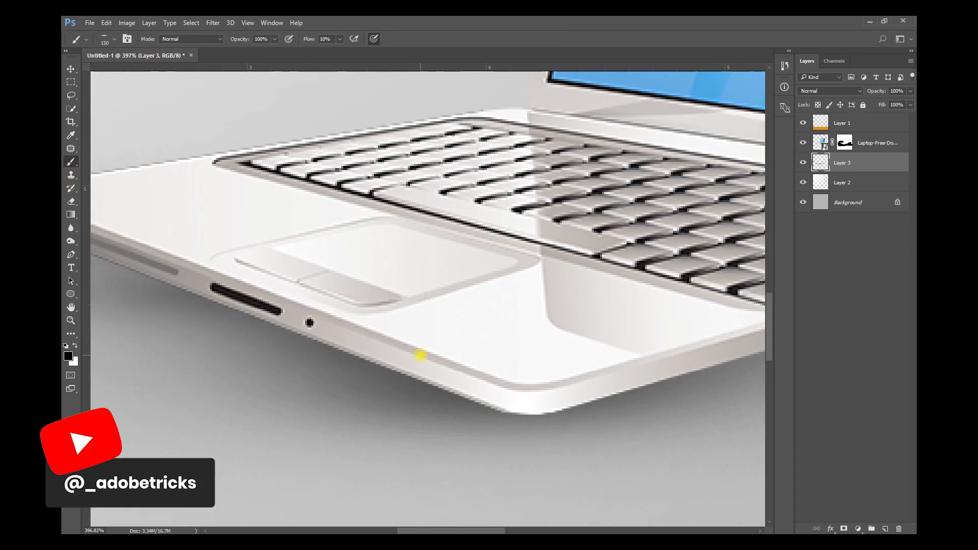
pyautogui.moveTo(209, 254); pyautogui.dragTo(394, 375)
pyautogui.scroll(1, 394, 375)
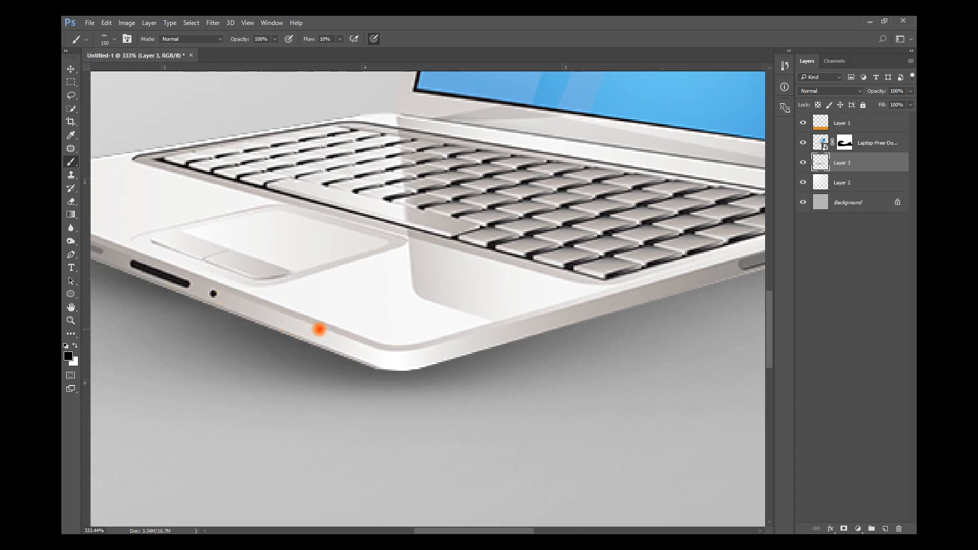
pyautogui.hotkey('ctrl', '0')
pyautogui.press('v')
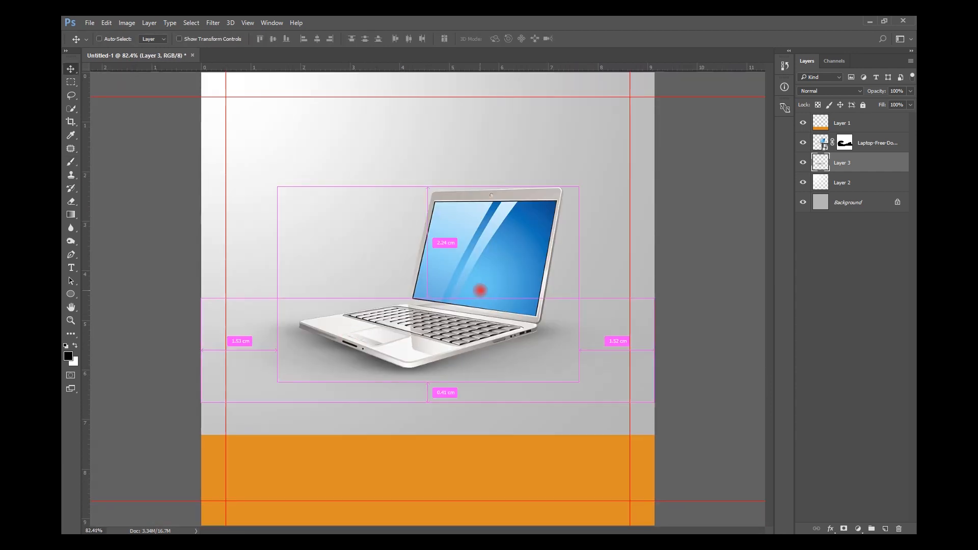
# Save the document as 2.psd.
pyautogui.hotkey('ctrl', 'shift', 's')
pyautogui.write('2')
pyautogui.press('Return')
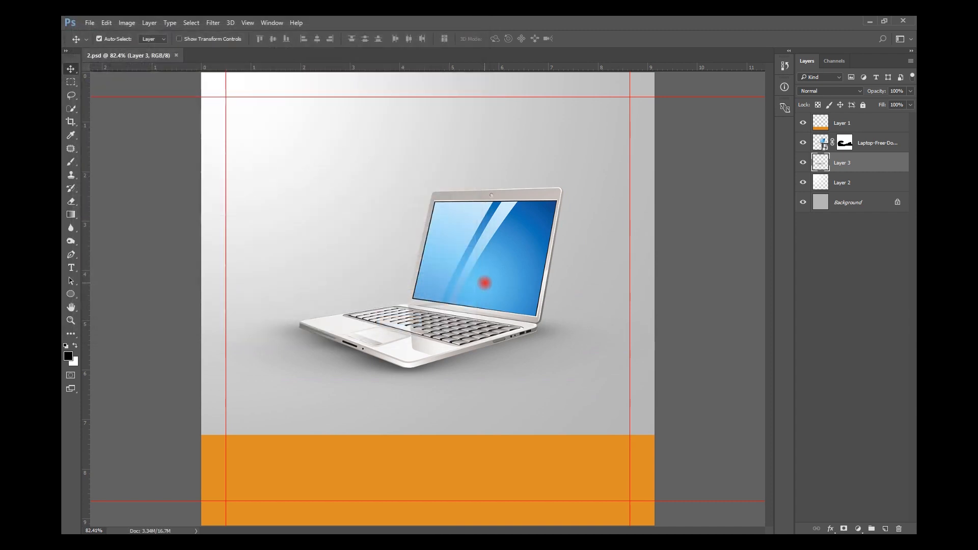
# Select the blue display area on the laptop layer with the Quick Selection tool.
pyautogui.scroll(5, 572, 201)
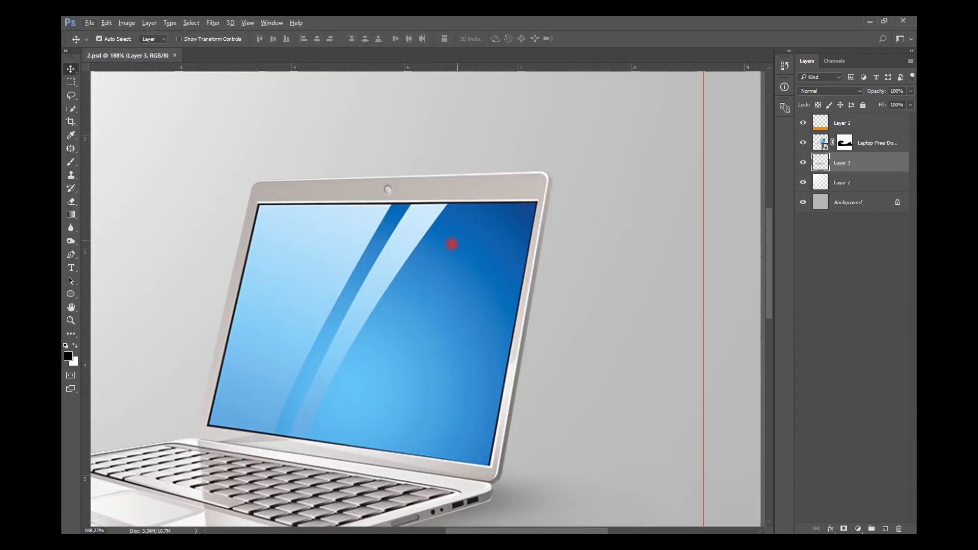
pyautogui.click(478, 227)
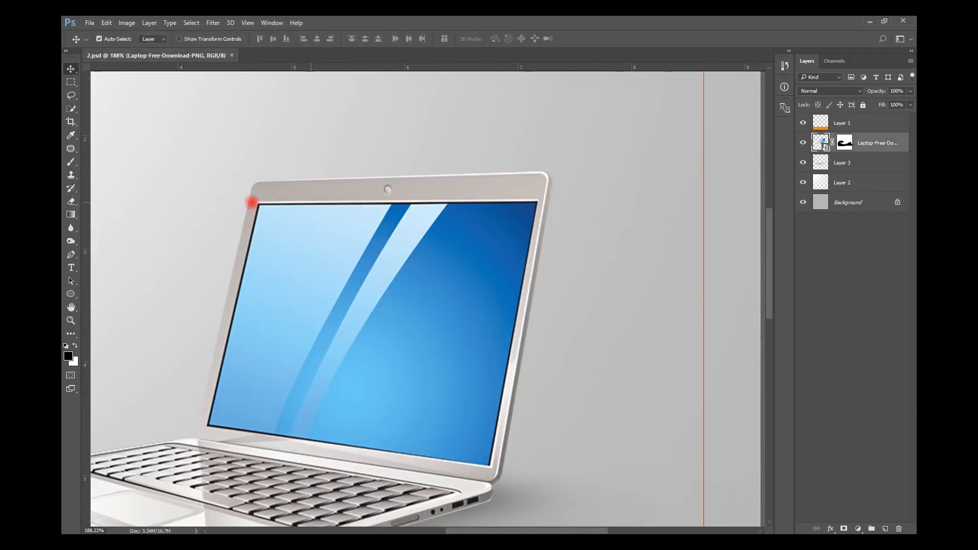
pyautogui.click(72, 109)
pyautogui.rightClick(72, 109)
pyautogui.click(125, 106)
pyautogui.moveTo(330, 277)
pyautogui.mouseDown()
pyautogui.moveTo(372, 294)
pyautogui.moveTo(400, 286)
pyautogui.moveTo(511, 219)
pyautogui.mouseUp()
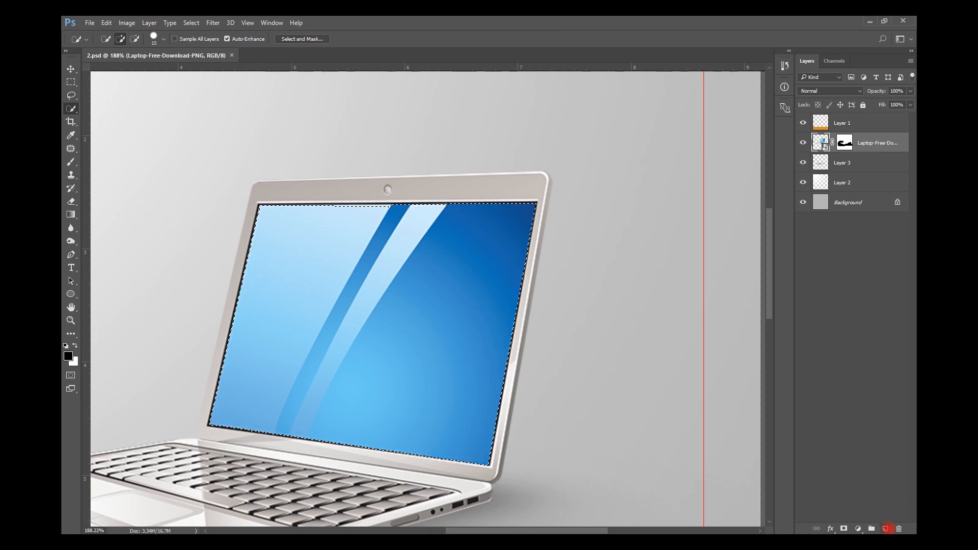
# Fill the display selection with white on a new layer above the laptop, deselect, and compare with the layer hidden.
pyautogui.click(886, 529)
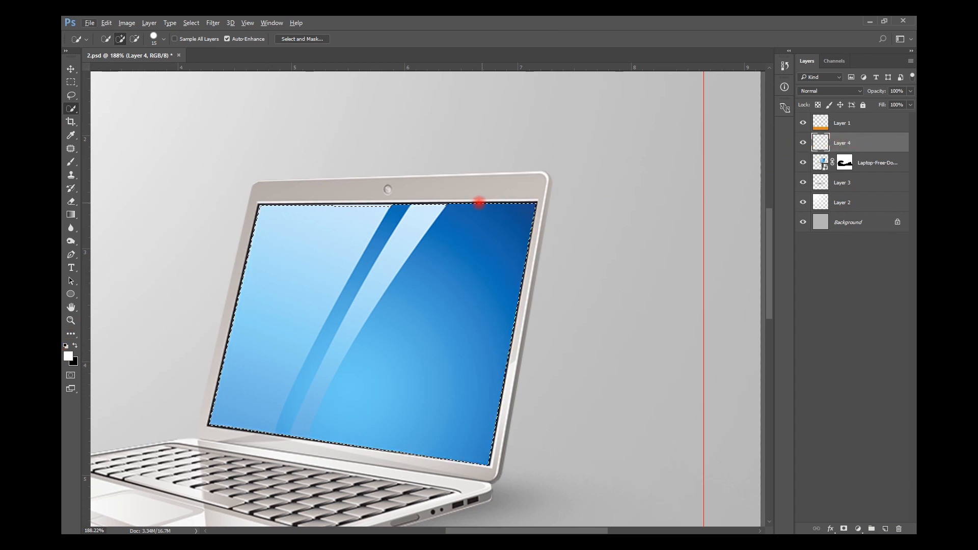
pyautogui.hotkey('alt', 'BackSpace')
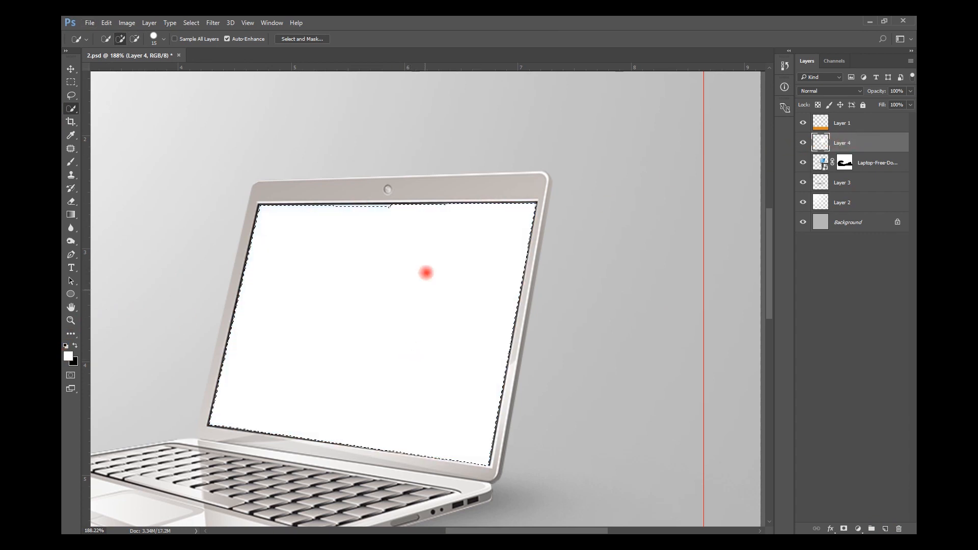
pyautogui.click(71, 85)
pyautogui.click(155, 109)
pyautogui.hotkey('ctrl', '0')
pyautogui.press('v')
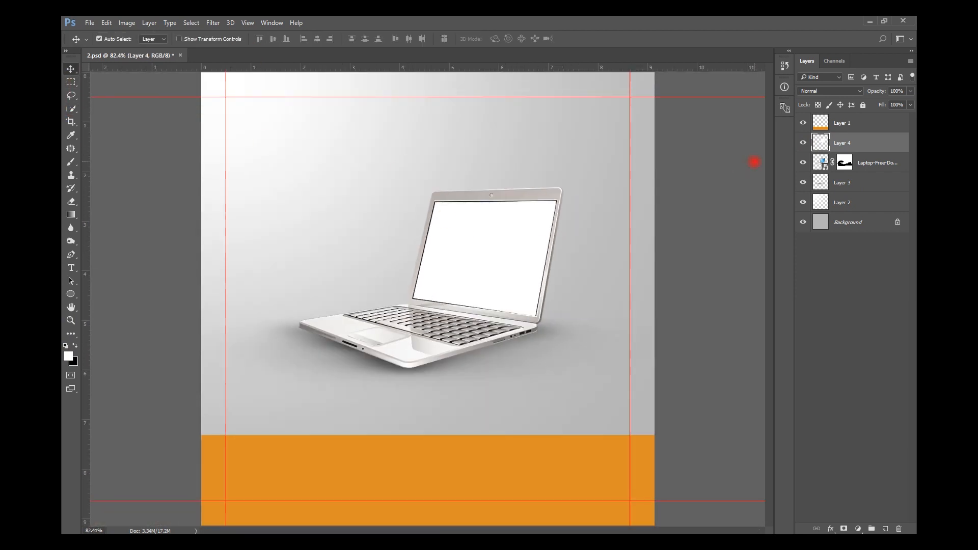
pyautogui.click(803, 143)
pyautogui.click(803, 144)
# Place 589c89b464b351149f22a85c.png from the 58 folder above the white display layer, scaled to about 29.5% and rotated 9.46° in front of the laptop screen.
pyautogui.hotkey('alt', 'Tab')
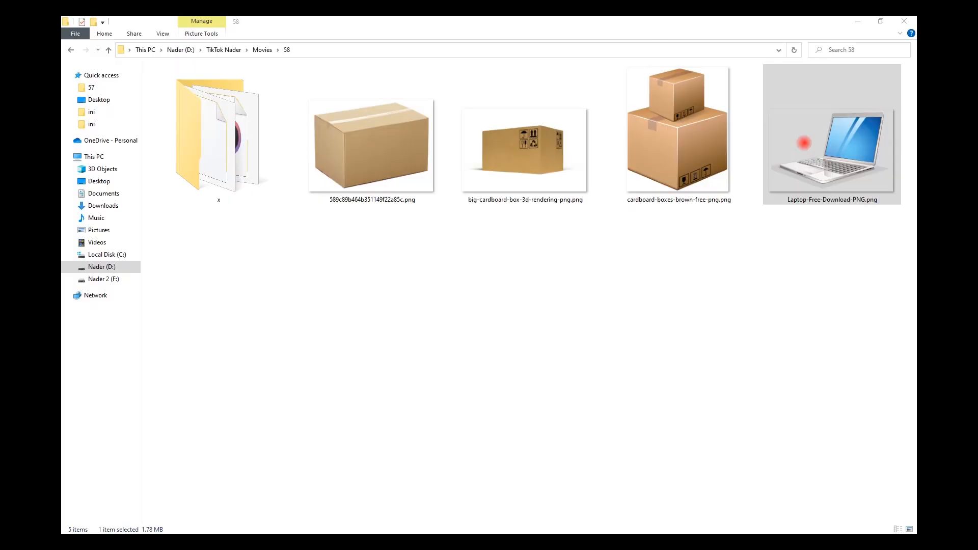
pyautogui.click(687, 236)
pyautogui.moveTo(393, 144); pyautogui.dragTo(488, 240)
pyautogui.hotkey('alt', 'Tab')
pyautogui.moveTo(645, 461); pyautogui.dragTo(496, 305)
pyautogui.moveTo(570, 310); pyautogui.dragTo(573, 328)
pyautogui.moveTo(494, 312)
pyautogui.mouseDown()
pyautogui.moveTo(524, 323)
pyautogui.moveTo(509, 316)
pyautogui.mouseUp()
pyautogui.moveTo(461, 264); pyautogui.dragTo(441, 251)
pyautogui.doubleClick(468, 253)
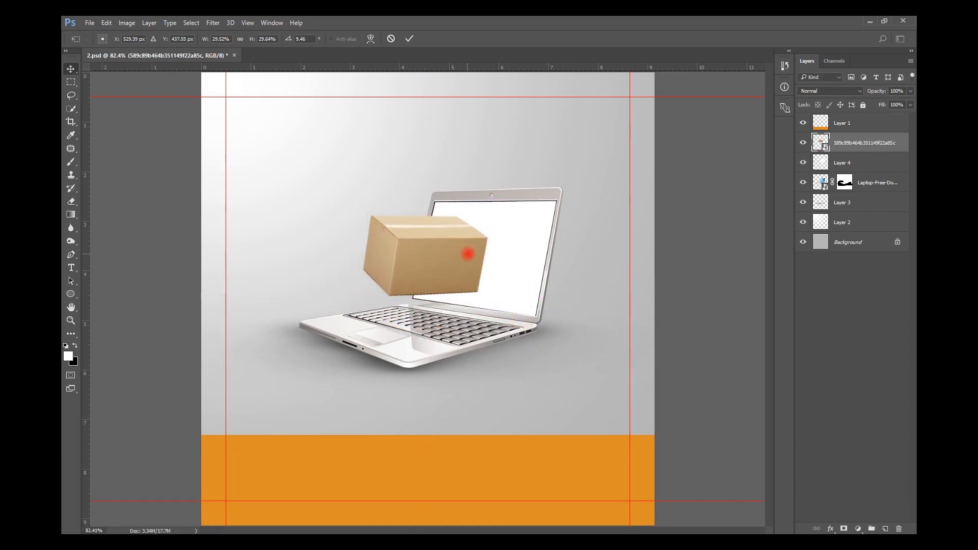
# Rotate the cardboard box further clockwise and shift it to overlap the laptop's display.
pyautogui.scroll(6, 467, 254)
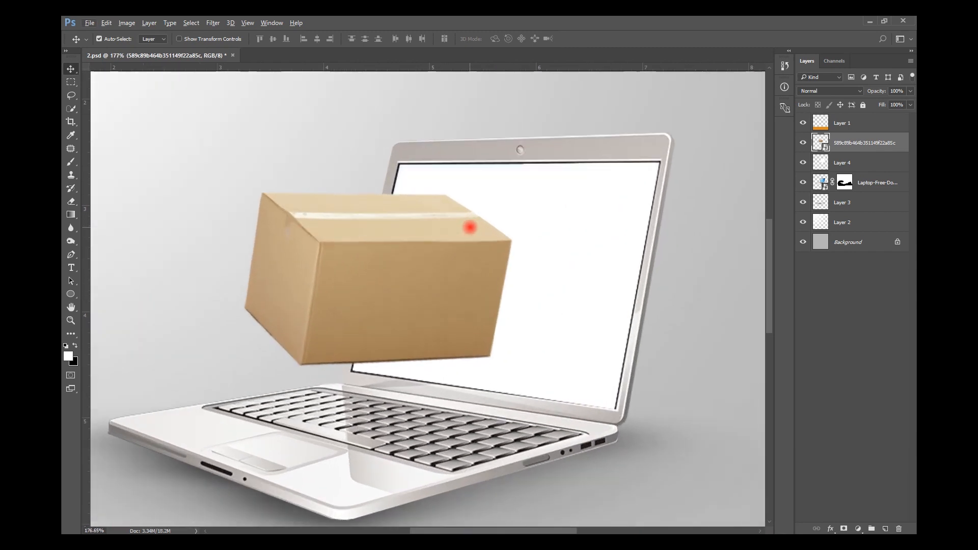
pyautogui.scroll(1, 470, 227)
pyautogui.moveTo(395, 245)
pyautogui.mouseDown()
pyautogui.moveTo(454, 243)
pyautogui.moveTo(395, 240)
pyautogui.mouseUp()
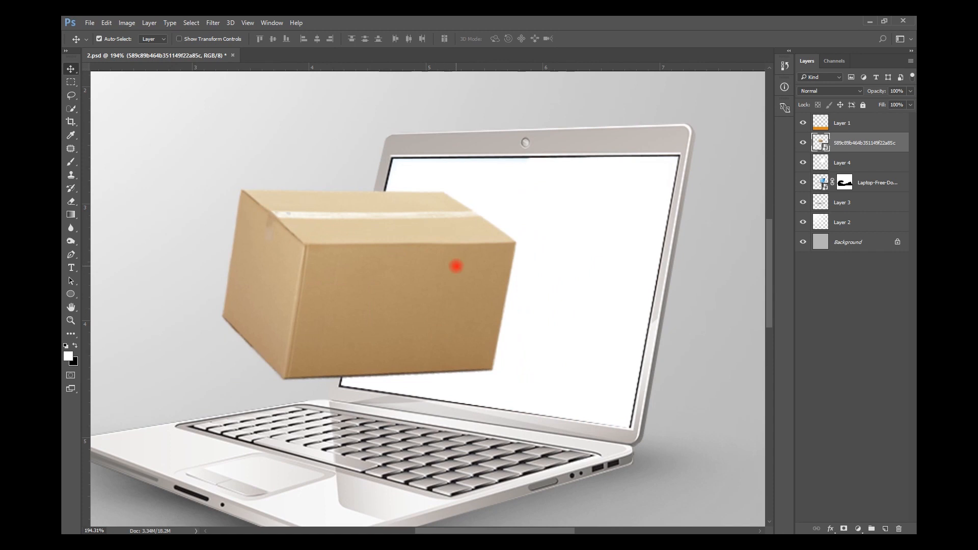
pyautogui.scroll(-7, 456, 266)
pyautogui.scroll(6, 514, 330)
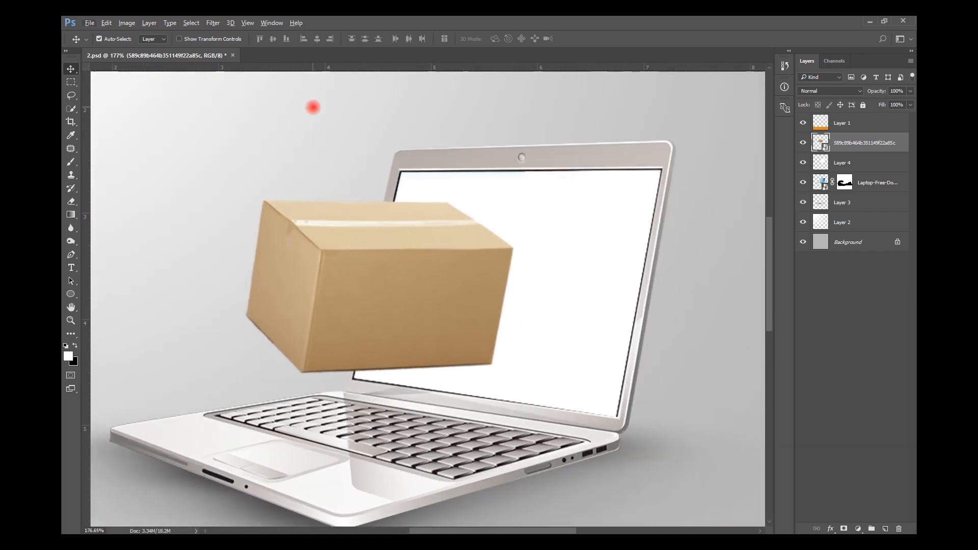
pyautogui.scroll(-5, 219, 93)
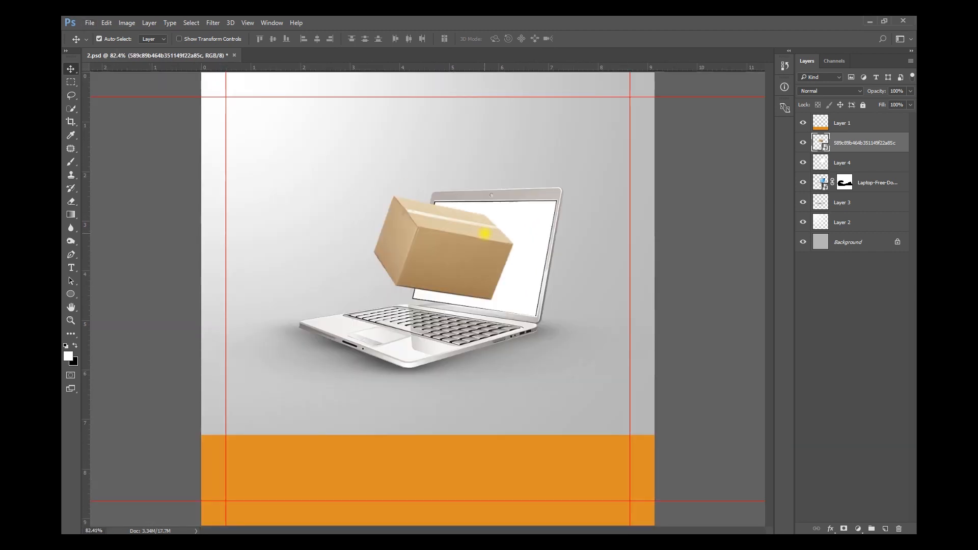
pyautogui.scroll(7, 484, 233)
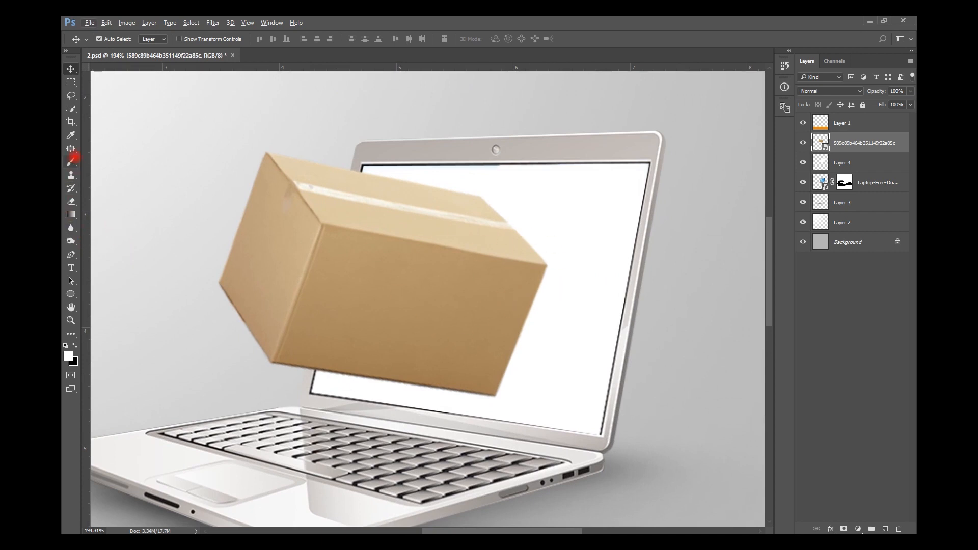
# Add a new layer above the box and dab a white streak on its front face with a 150 px flat brush at 62% flow.
pyautogui.click(72, 161)
pyautogui.click(803, 143)
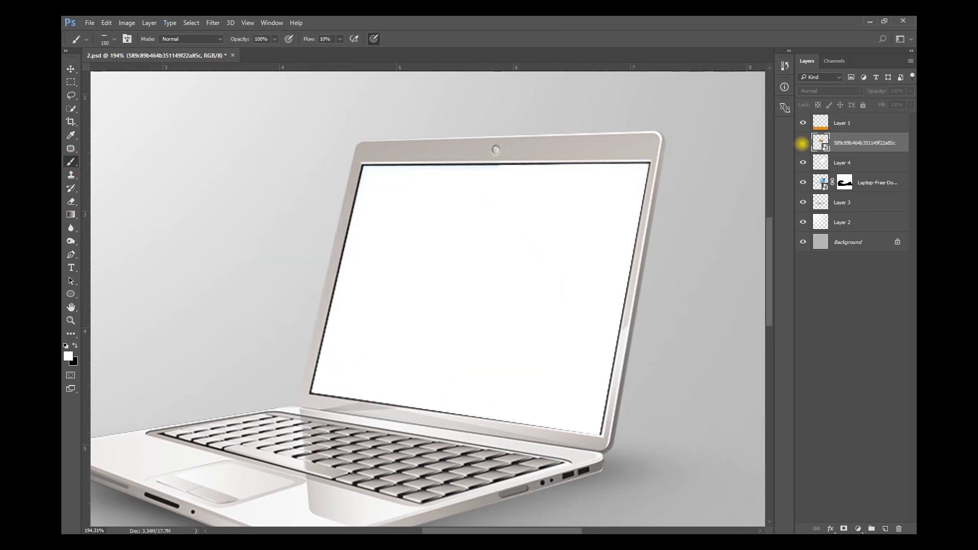
pyautogui.click(803, 143)
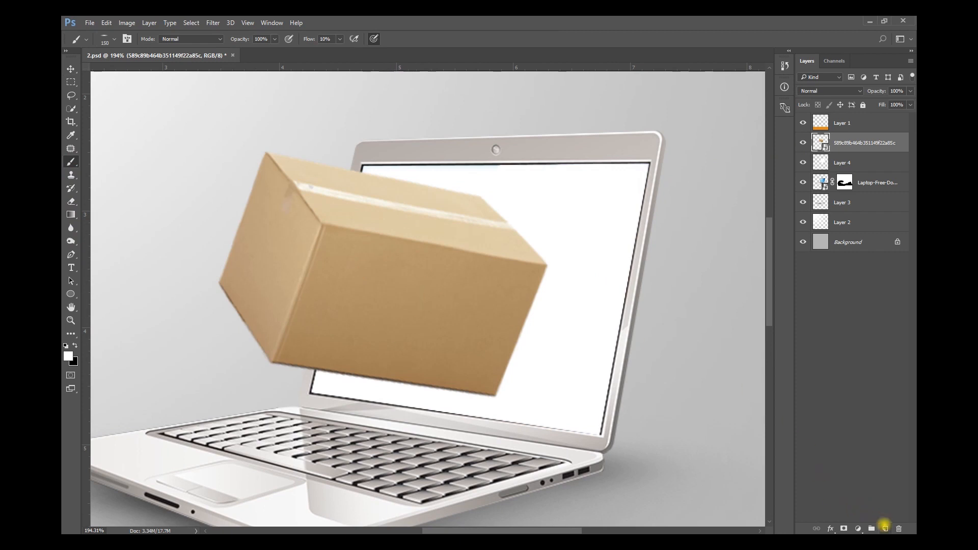
pyautogui.click(885, 527)
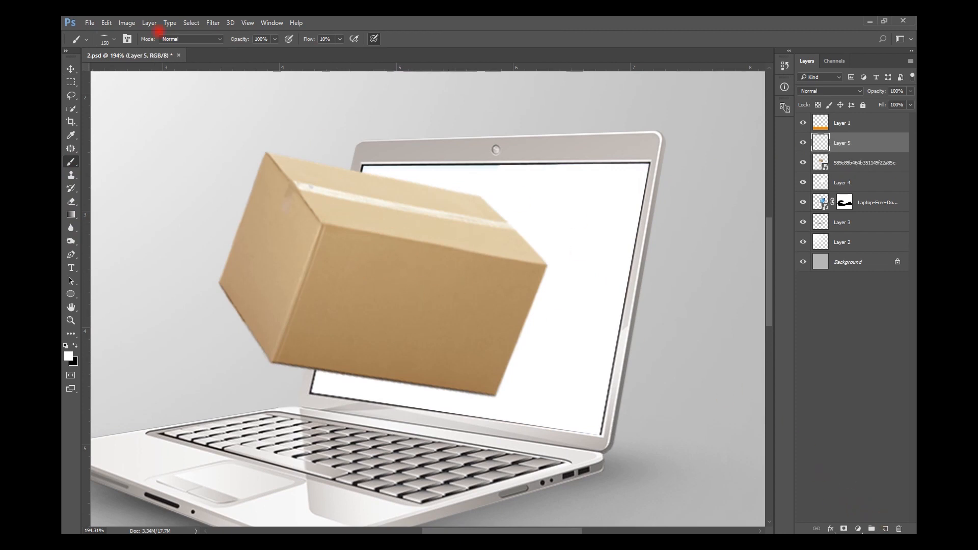
pyautogui.click(105, 40)
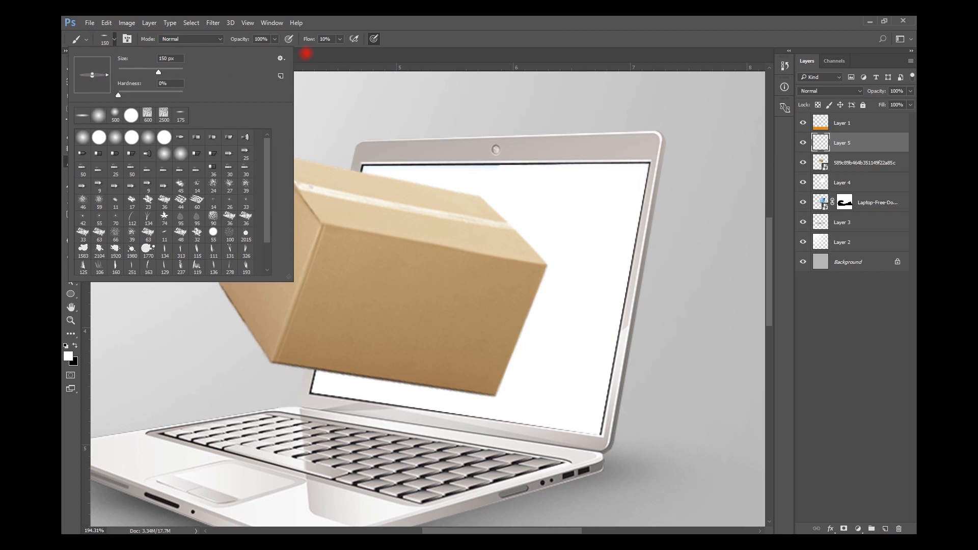
pyautogui.click(339, 39)
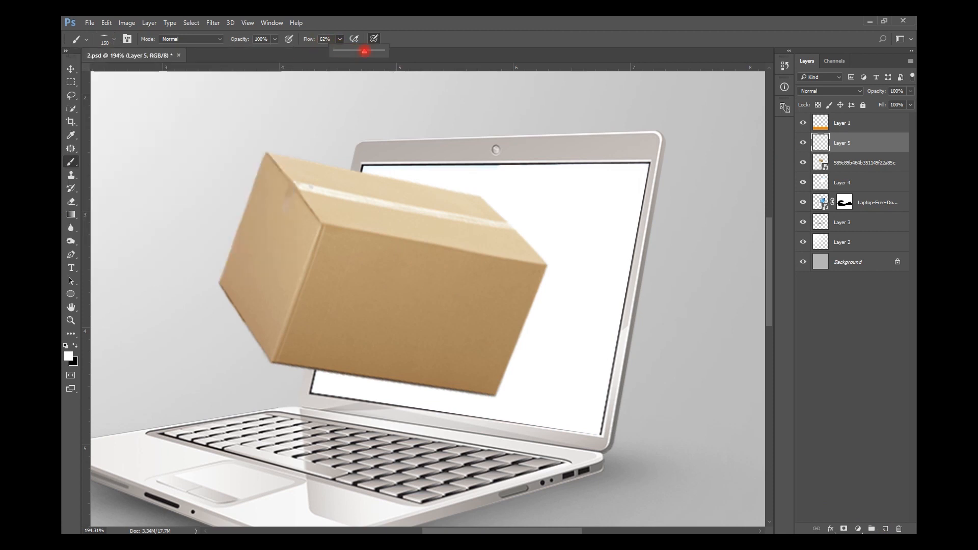
pyautogui.click(412, 37)
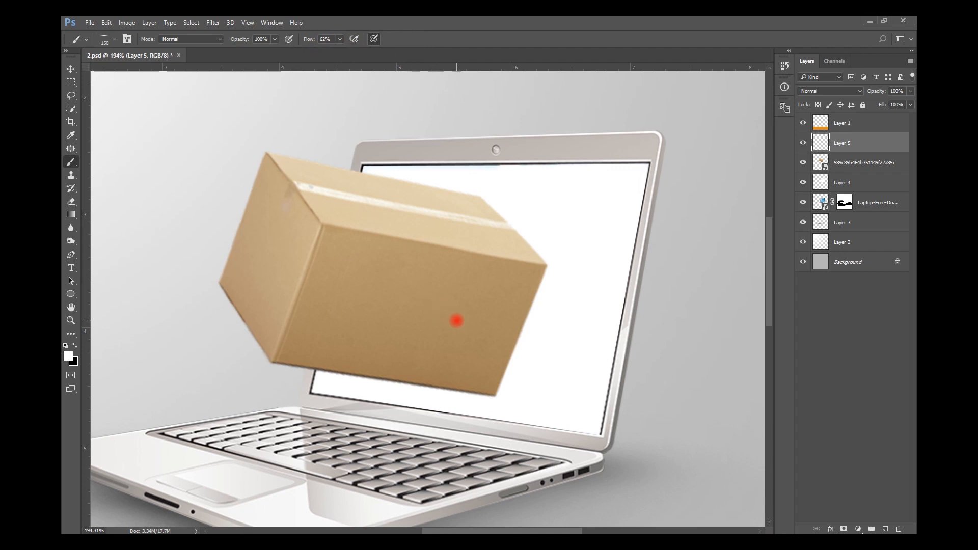
pyautogui.click(448, 312)
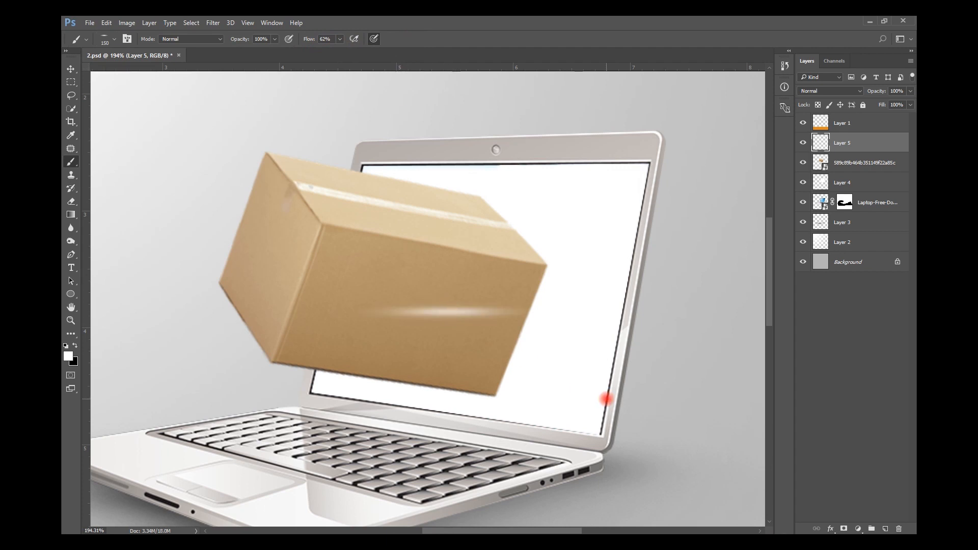
# Transform the white streak to stand nearly upright across the right end of the box's front face, following its slant.
pyautogui.hotkey('ctrl', 't')
pyautogui.moveTo(618, 290)
pyautogui.mouseDown()
pyautogui.moveTo(525, 443)
pyautogui.moveTo(429, 458)
pyautogui.moveTo(422, 411)
pyautogui.mouseUp()
pyautogui.moveTo(434, 368)
pyautogui.mouseDown()
pyautogui.moveTo(498, 365)
pyautogui.moveTo(482, 367)
pyautogui.mouseUp()
pyautogui.moveTo(559, 373); pyautogui.dragTo(564, 382)
pyautogui.moveTo(534, 207); pyautogui.dragTo(603, 188)
pyautogui.moveTo(500, 268)
pyautogui.mouseDown()
pyautogui.moveTo(511, 262)
pyautogui.moveTo(500, 266)
pyautogui.mouseUp()
pyautogui.press('Return')
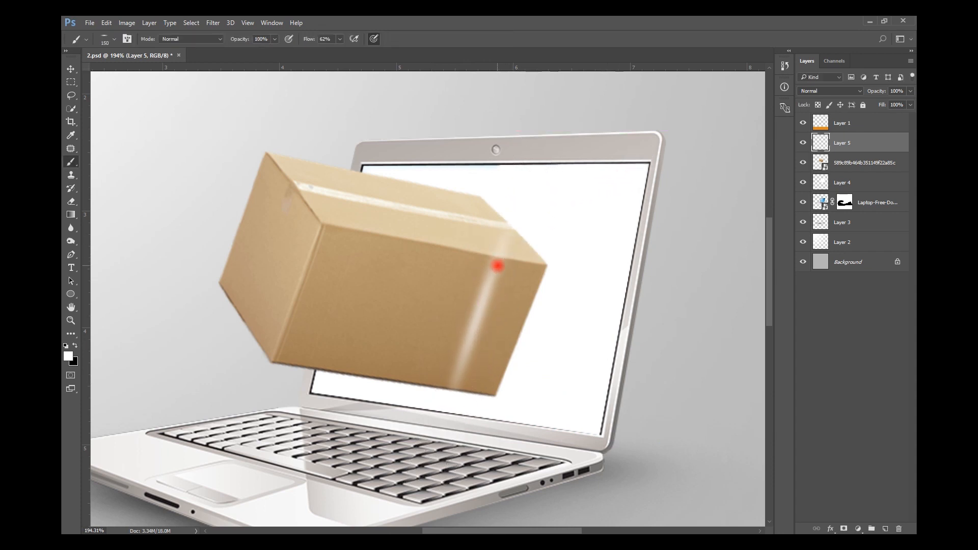
# Narrow the streak to about 69% width, tilt it about 6° to match the box's slanted edge and nudge it into place.
pyautogui.scroll(2, 529, 253)
pyautogui.scroll(1, 529, 253)
pyautogui.moveTo(457, 316); pyautogui.dragTo(467, 315)
pyautogui.hotkey('ctrl', 't')
pyautogui.moveTo(560, 354); pyautogui.dragTo(529, 354)
pyautogui.moveTo(599, 288); pyautogui.dragTo(615, 305)
pyautogui.scroll(-5, 615, 305)
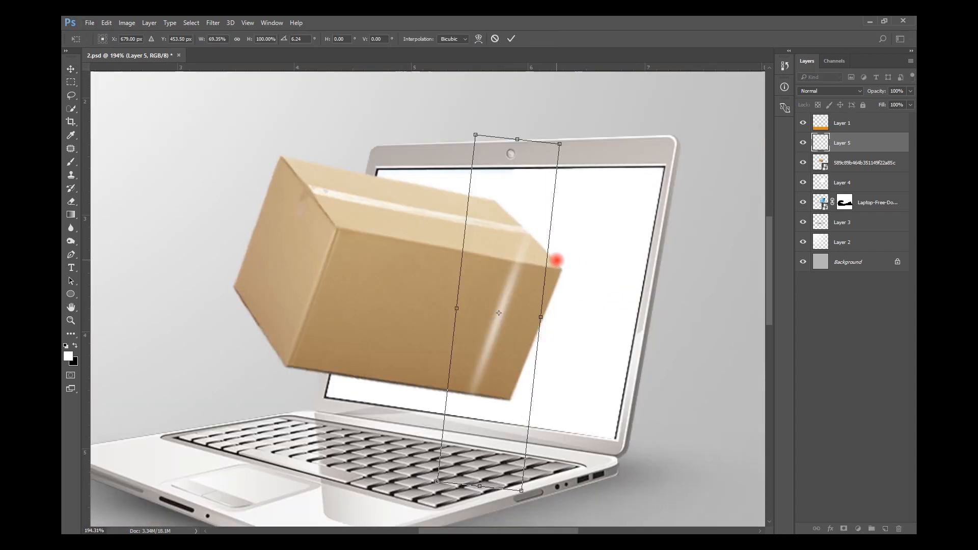
pyautogui.moveTo(522, 177); pyautogui.dragTo(540, 166)
pyautogui.press('Return')
pyautogui.hotkey('ctrl', 't')
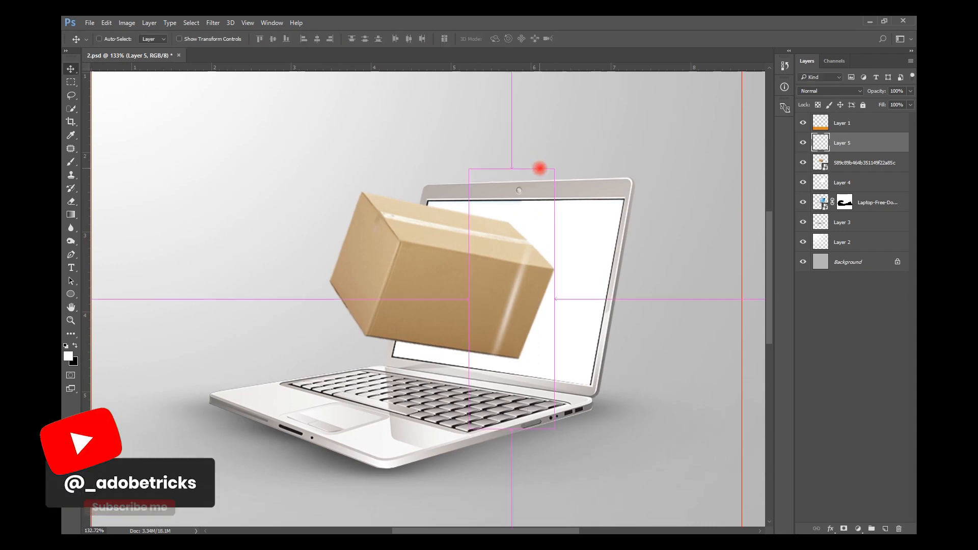
pyautogui.moveTo(587, 236); pyautogui.dragTo(594, 238)
pyautogui.press('Return')
# On the cardboard box layer, outline the box's right end from the streak outward with the Pen tool and convert the path to a selection.
pyautogui.scroll(5, 579, 253)
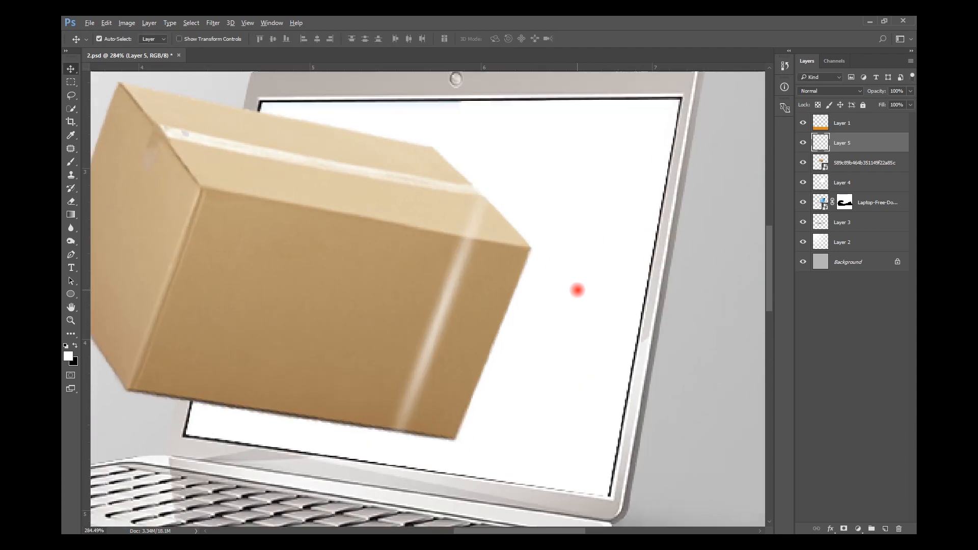
pyautogui.scroll(1, 474, 176)
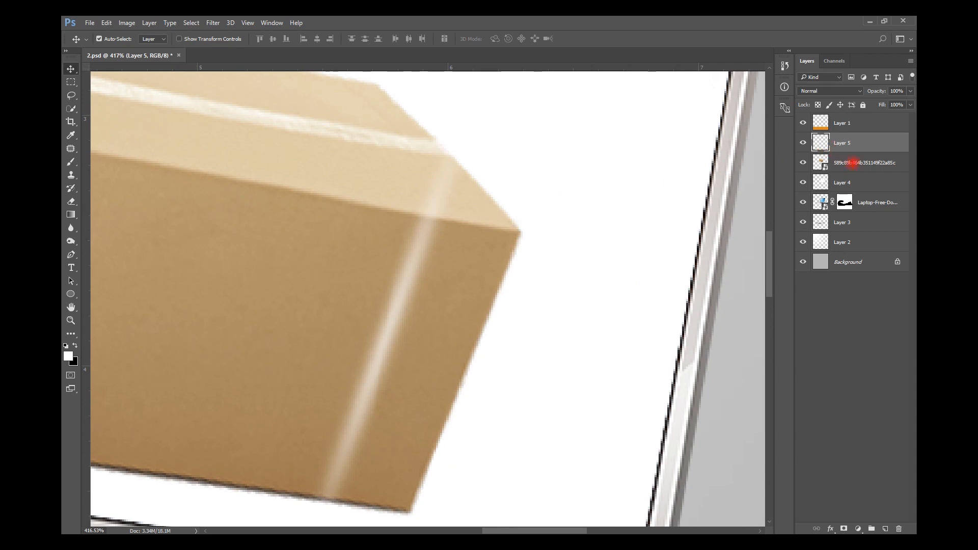
pyautogui.click(852, 163)
pyautogui.click(72, 254)
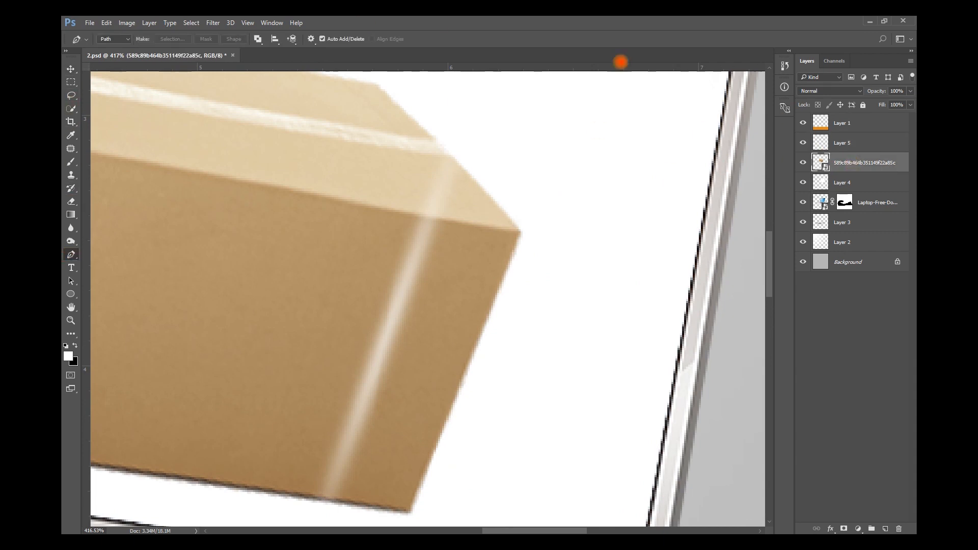
pyautogui.click(457, 145)
pyautogui.scroll(-1, 352, 454)
pyautogui.click(310, 486)
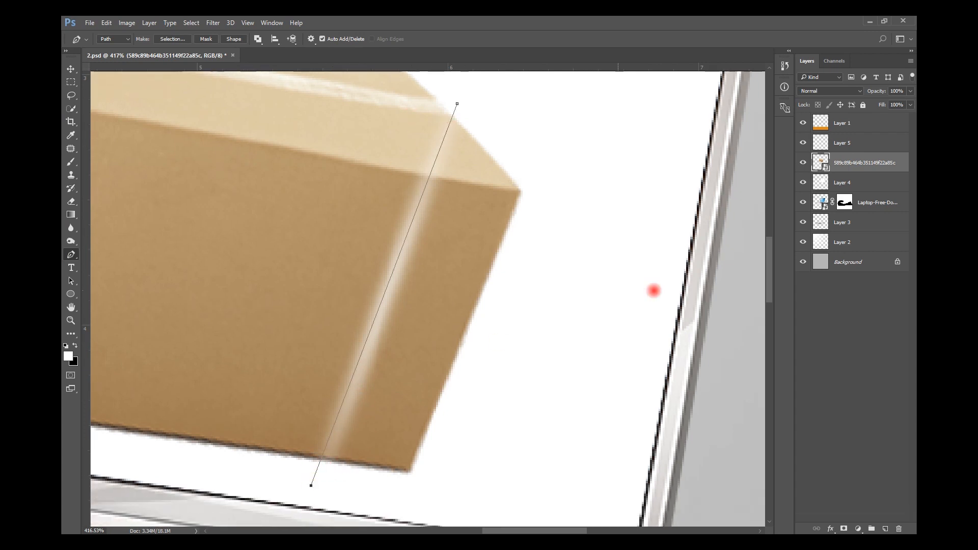
pyautogui.click(433, 501)
pyautogui.click(559, 155)
pyautogui.scroll(2, 551, 137)
pyautogui.click(483, 180)
pyautogui.rightClick(494, 215)
pyautogui.click(531, 246)
pyautogui.press('Return')
pyautogui.hotkey('ctrl', '0')
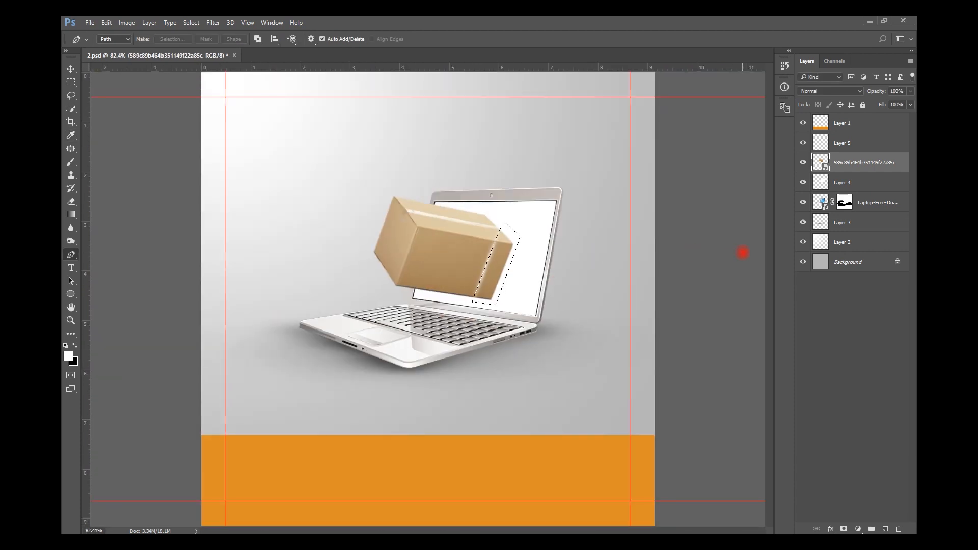
# Copy the selected box end to a new layer and check the cutout with the original box temporarily hidden.
pyautogui.hotkey('ctrl', 'j')
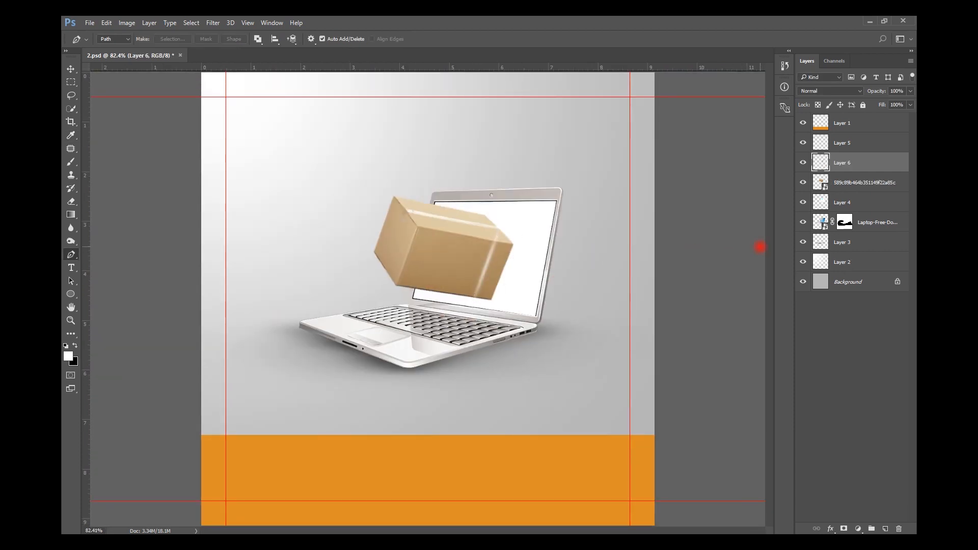
pyautogui.click(805, 181)
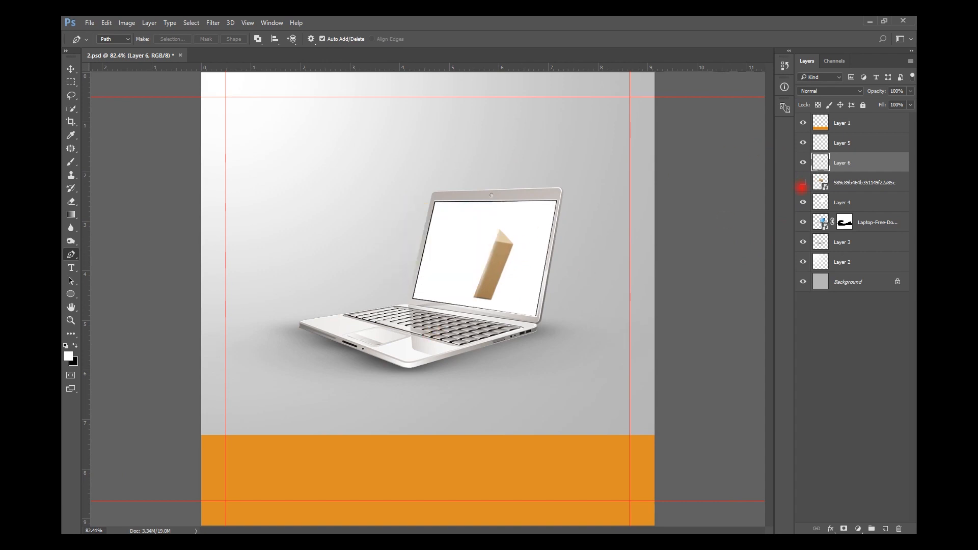
pyautogui.click(802, 182)
pyautogui.press('v')
pyautogui.scroll(5, 507, 229)
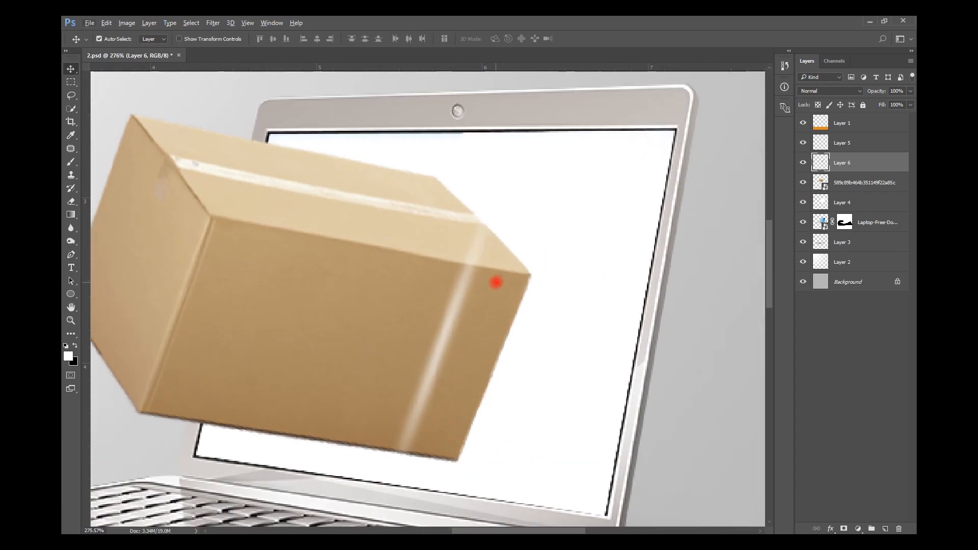
# Load the copied box end as a selection and use it as an inverted layer mask on the original box layer.
pyautogui.keyDown('ctrl'); pyautogui.click(821, 163); pyautogui.keyUp('ctrl')
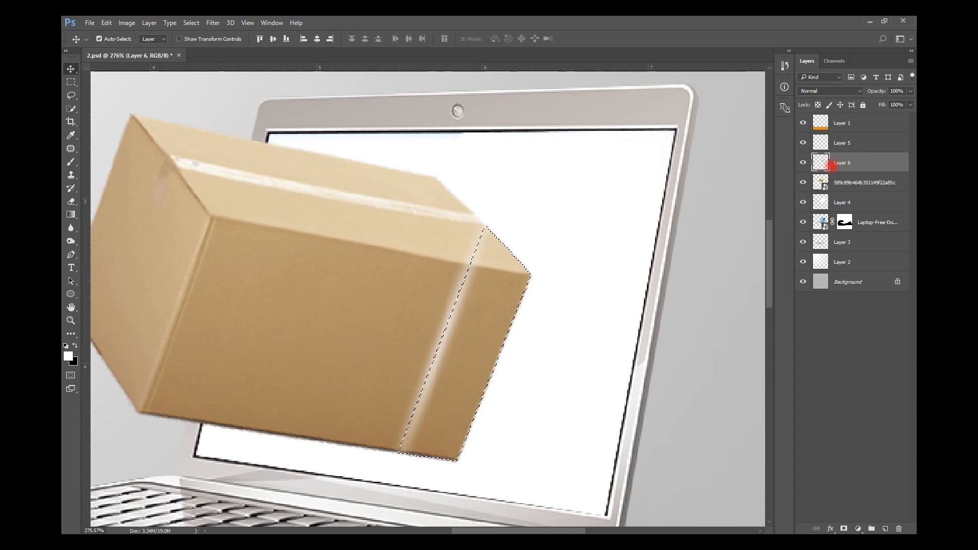
pyautogui.click(803, 163)
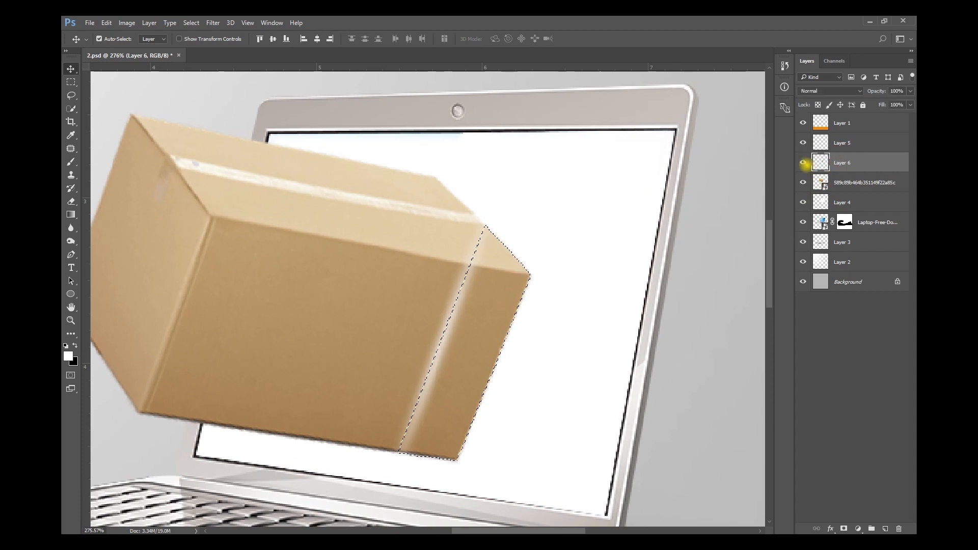
pyautogui.click(840, 183)
pyautogui.click(845, 528)
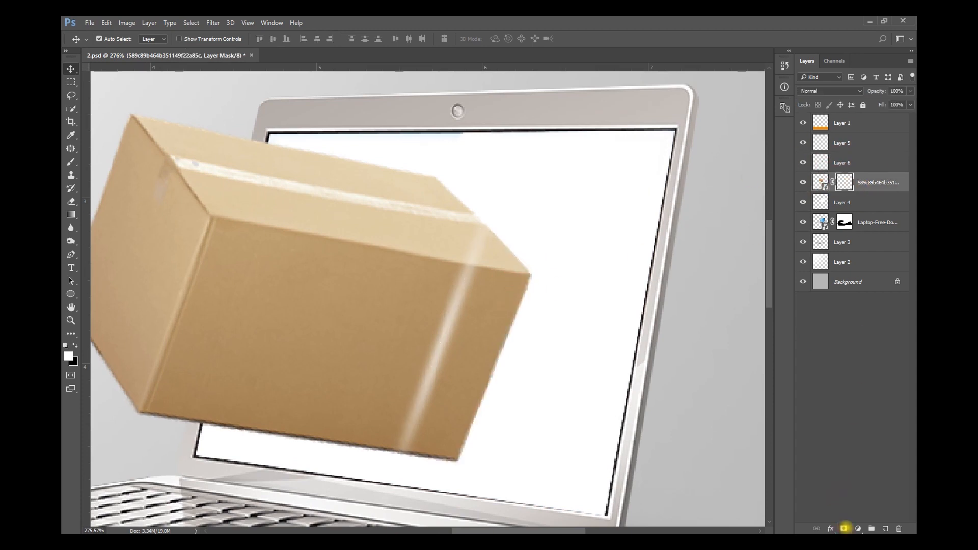
pyautogui.hotkey('ctrl', 'i')
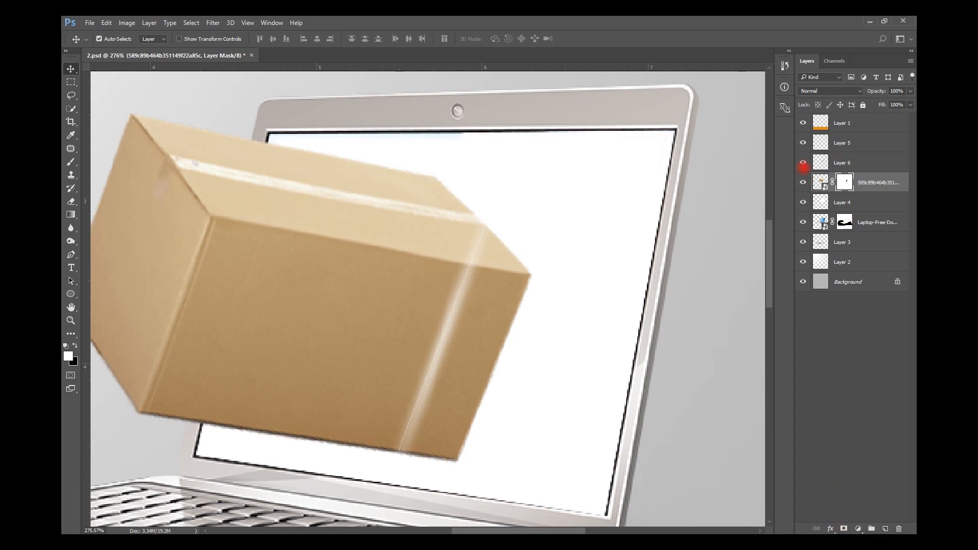
# Toggle the visibility of the copied box end and the masked box to check that they split along the streak.
pyautogui.click(803, 163)
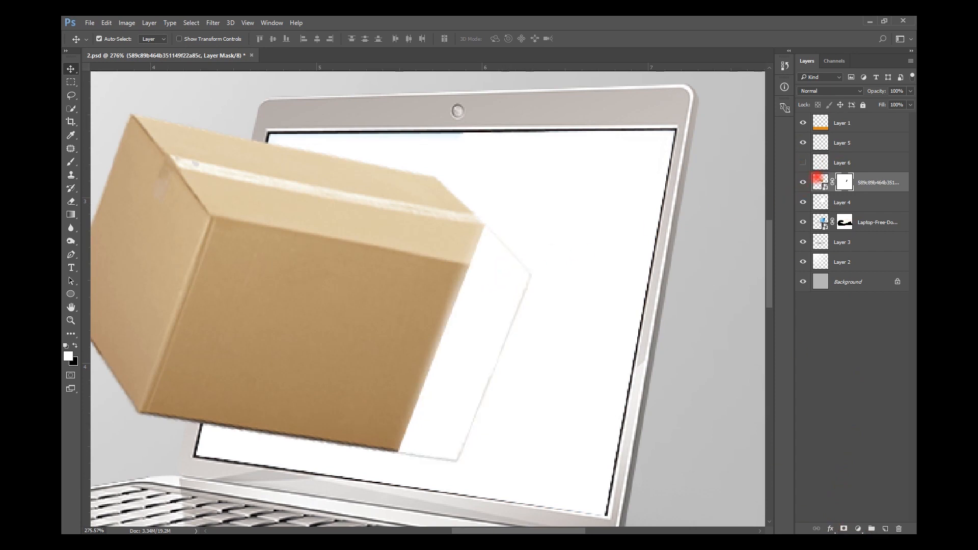
pyautogui.click(804, 168)
pyautogui.click(803, 182)
pyautogui.click(804, 182)
pyautogui.click(531, 307)
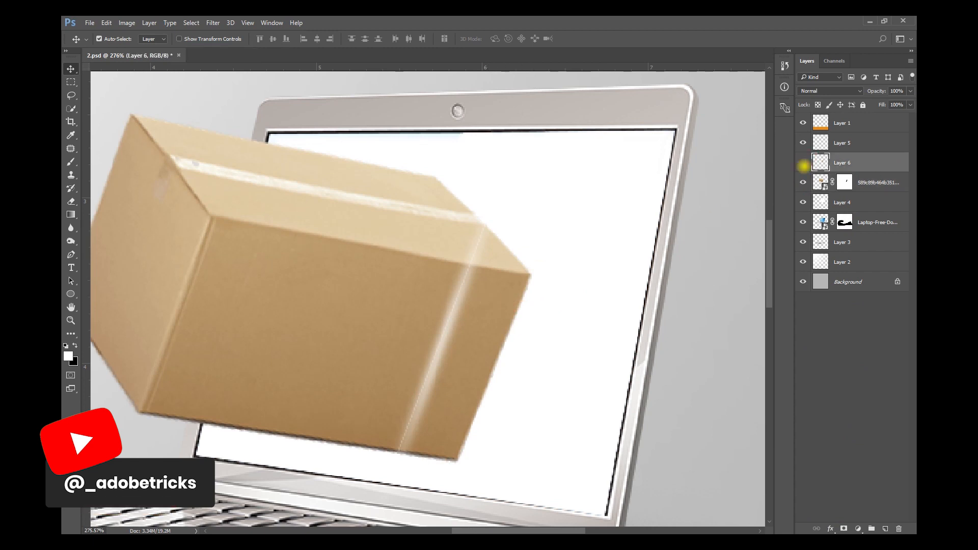
pyautogui.click(804, 162)
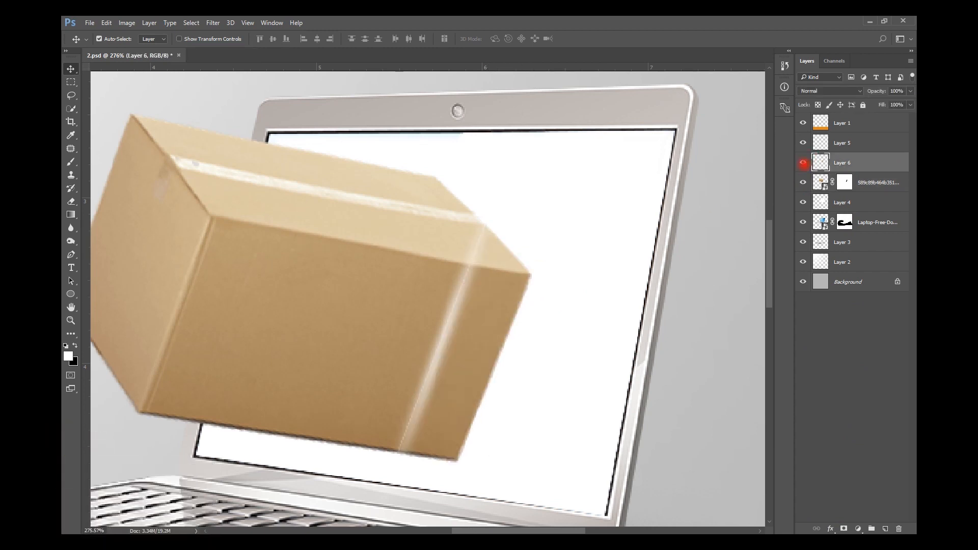
# Set the opacity of the copied box end layer to 50%.
pyautogui.press('6')
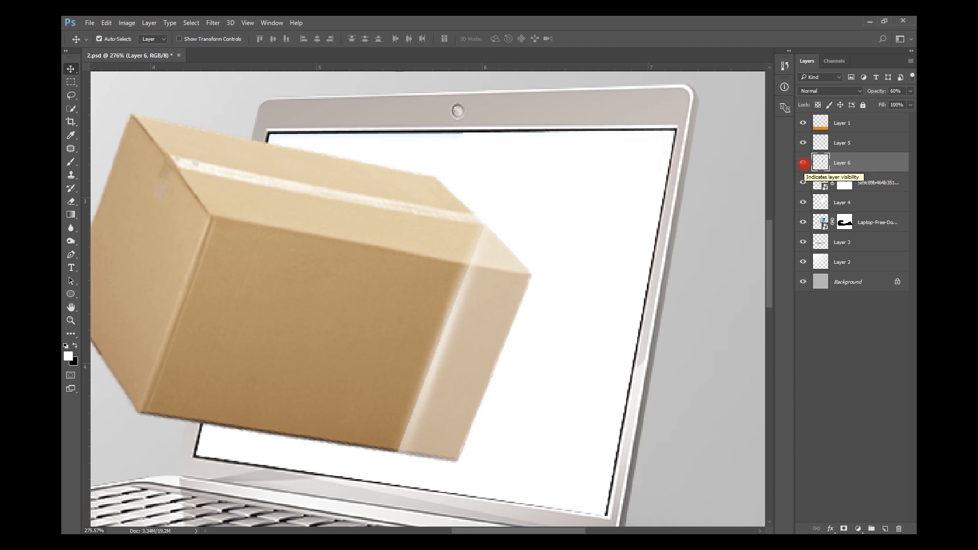
pyautogui.press('5')
pyautogui.hotkey('ctrl', '0')
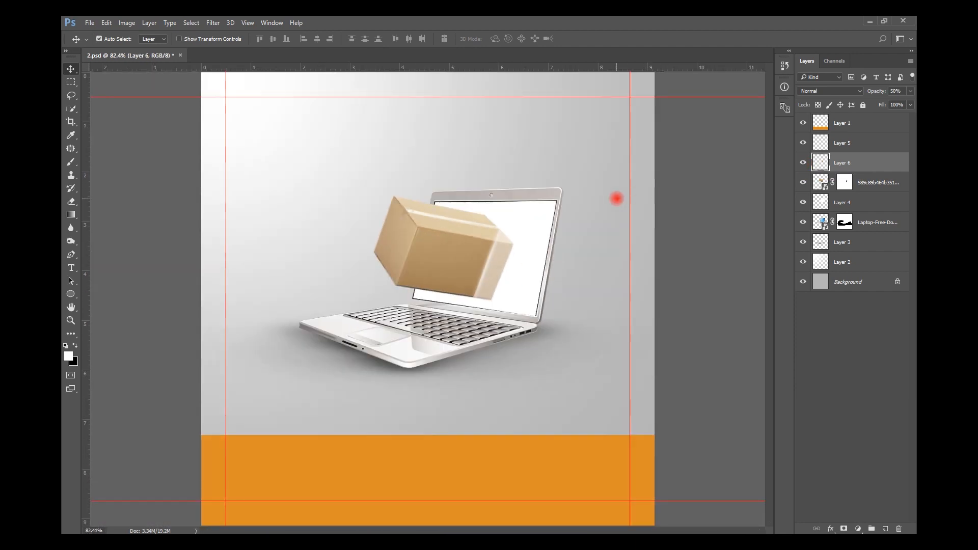
pyautogui.scroll(6, 502, 230)
pyautogui.scroll(-3, 502, 242)
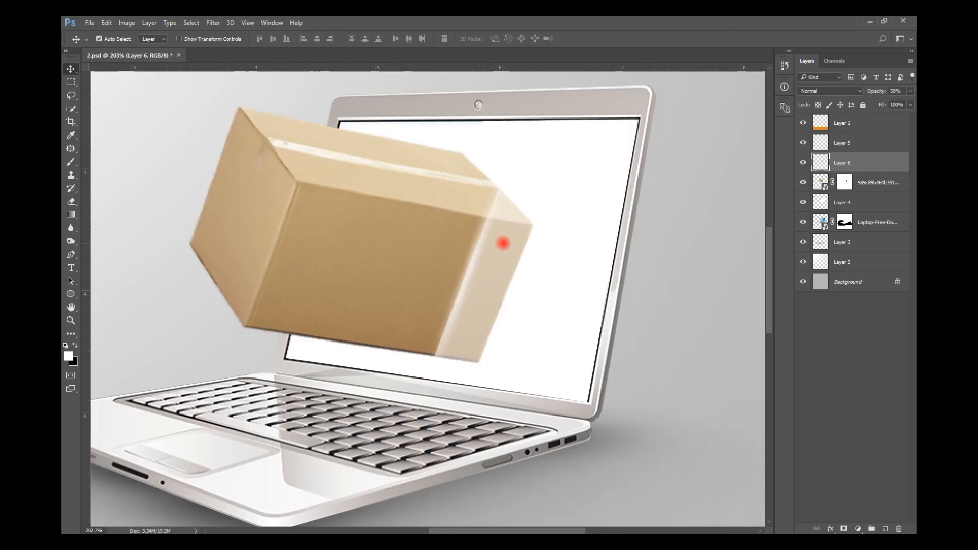
pyautogui.scroll(-2, 476, 237)
pyautogui.scroll(-7, 476, 237)
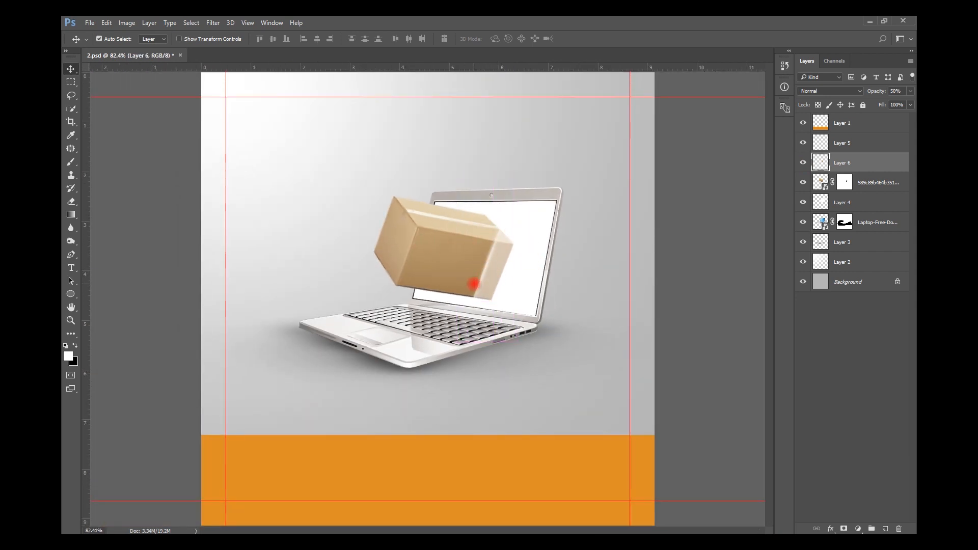
pyautogui.scroll(8, 471, 285)
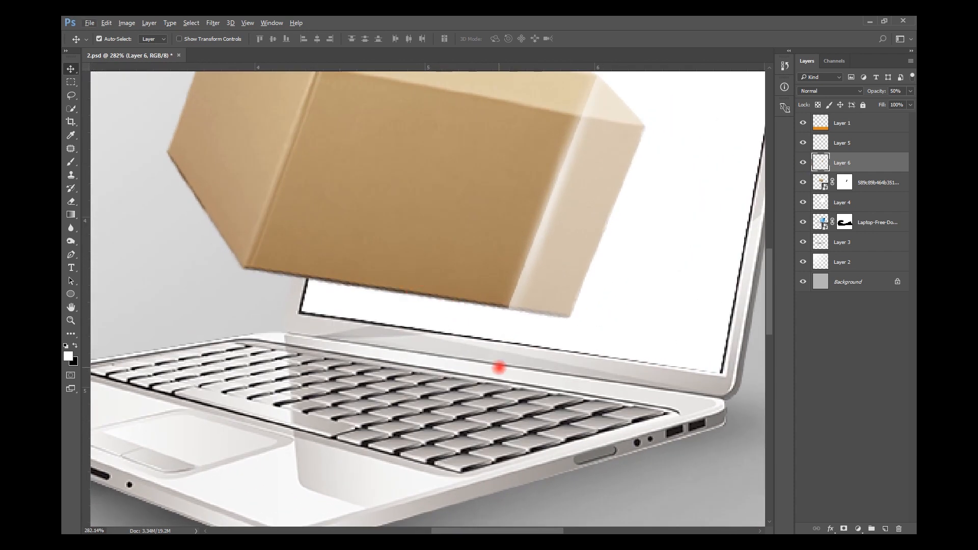
pyautogui.scroll(-8, 498, 367)
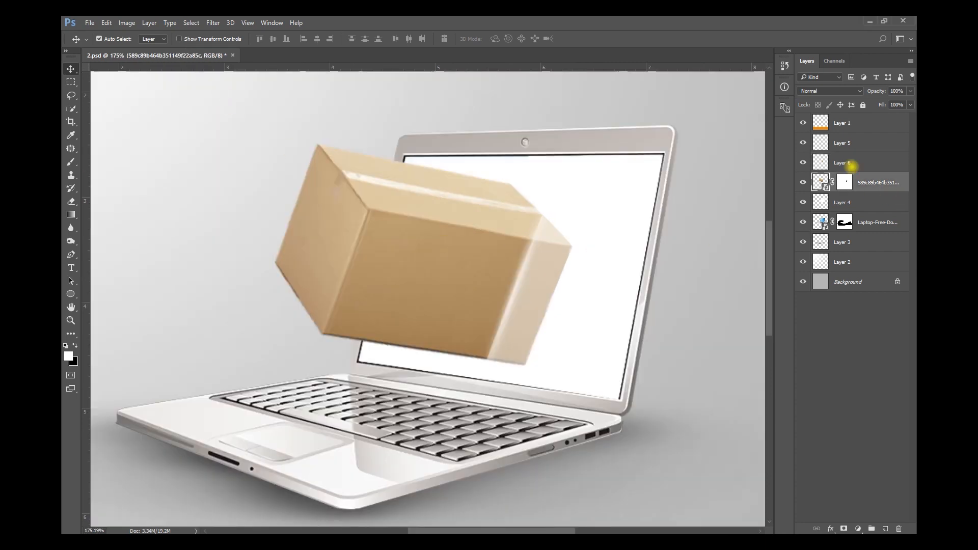
# Lower the opacity of the white streak layer, Layer 5, to 52%.
pyautogui.click(816, 153)
pyautogui.click(803, 143)
pyautogui.click(841, 143)
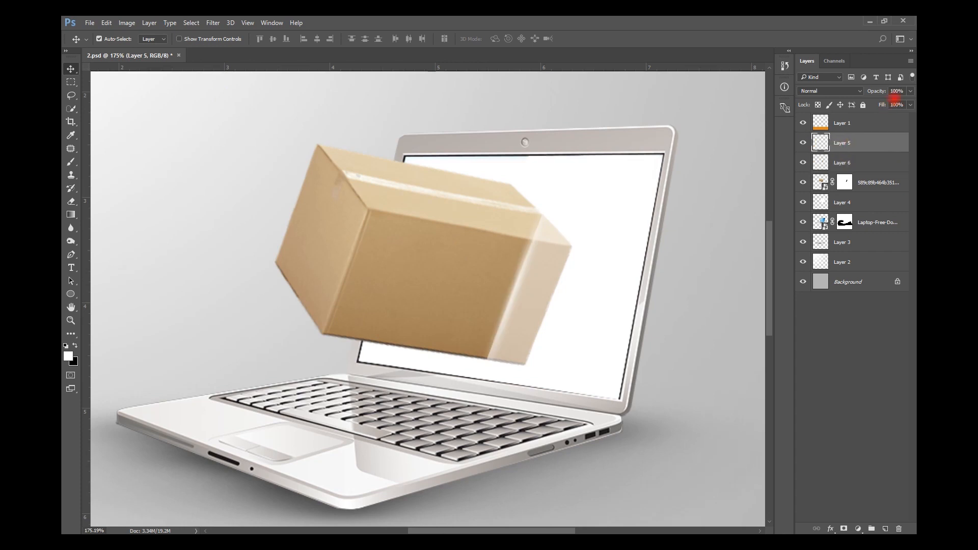
pyautogui.click(911, 92)
pyautogui.moveTo(910, 103); pyautogui.dragTo(886, 103)
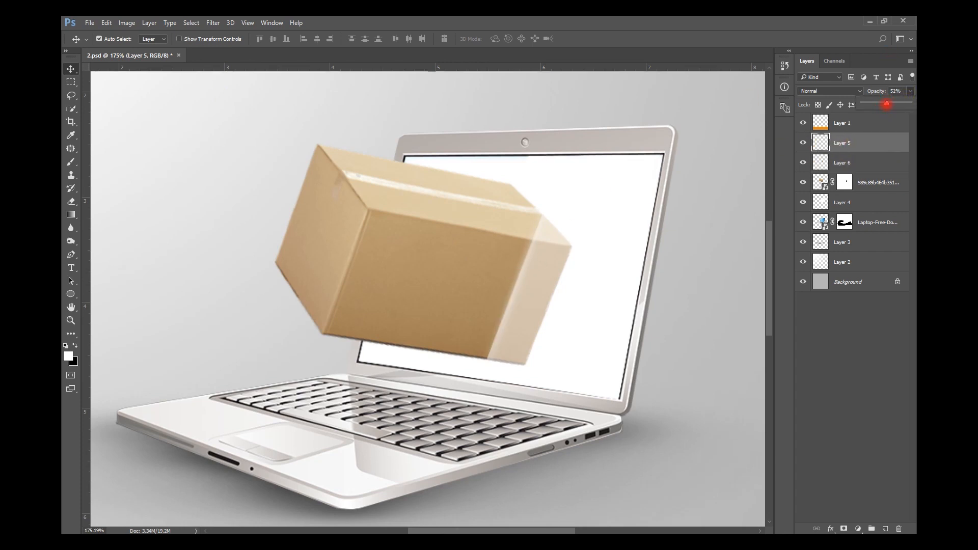
pyautogui.click(730, 243)
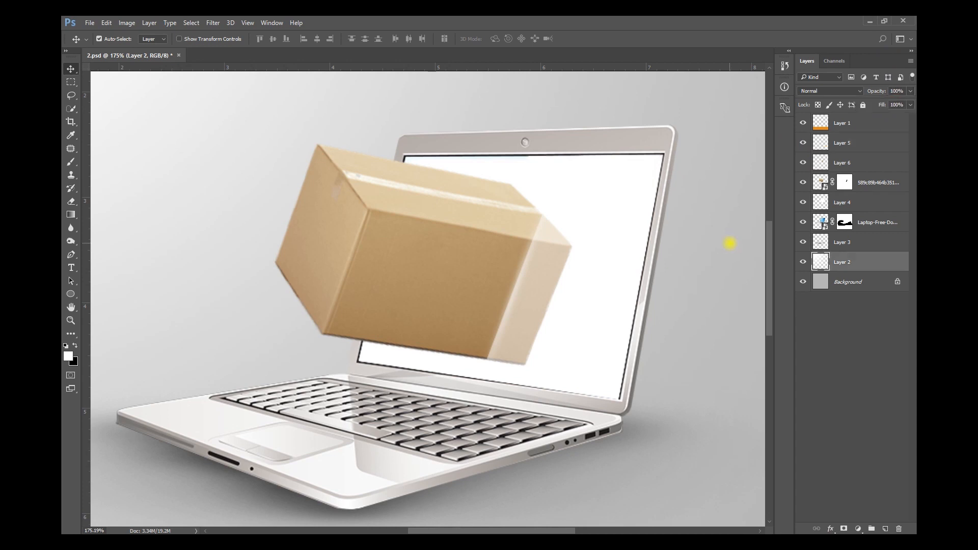
# Place 589c89b464b351149f22a85c.png from the 58 folder again, scale it to about 21% and flip it horizontally.
pyautogui.hotkey('alt', 'Tab')
pyautogui.hotkey('alt', 'Tab')
pyautogui.hotkey('alt', 'Tab')
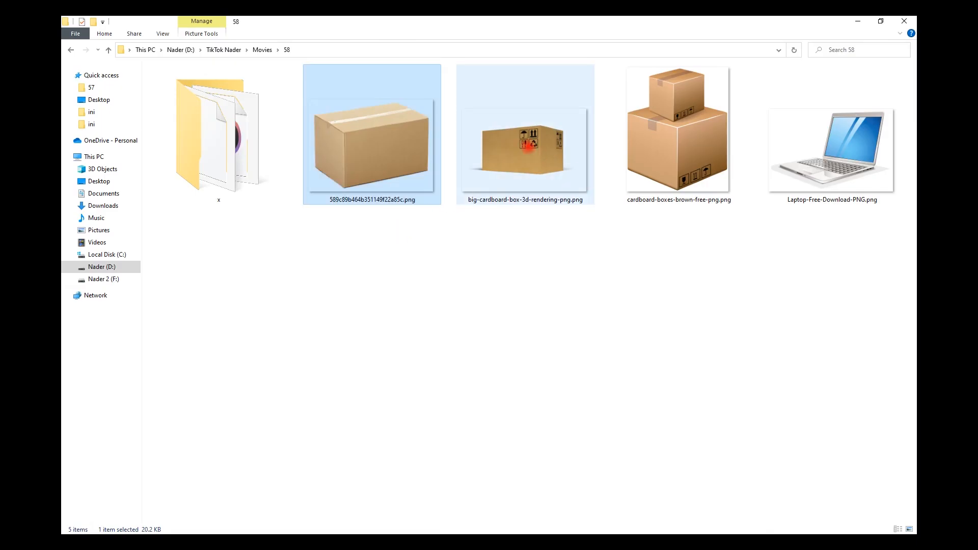
pyautogui.moveTo(529, 148); pyautogui.dragTo(538, 178)
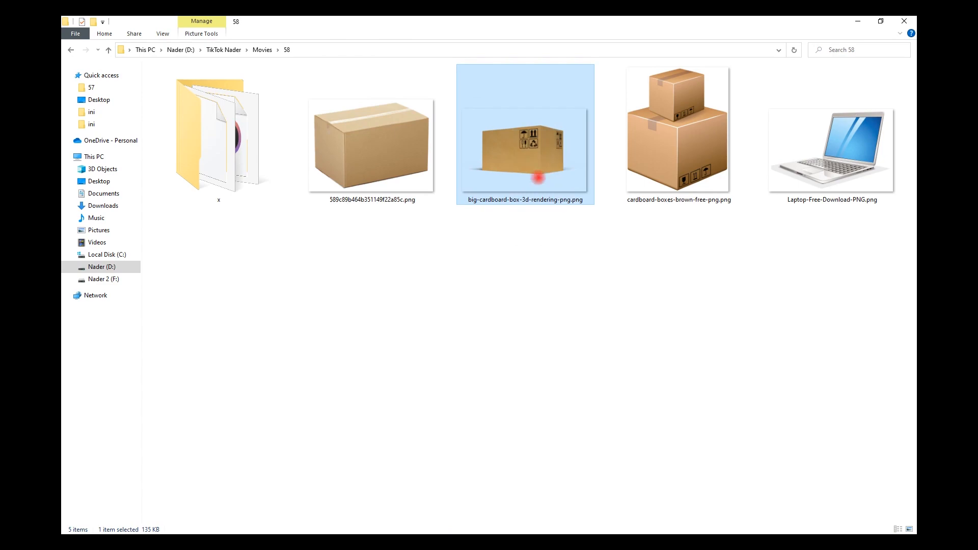
pyautogui.click(358, 172)
pyautogui.moveTo(378, 140); pyautogui.dragTo(458, 212)
pyautogui.scroll(-3, 478, 221)
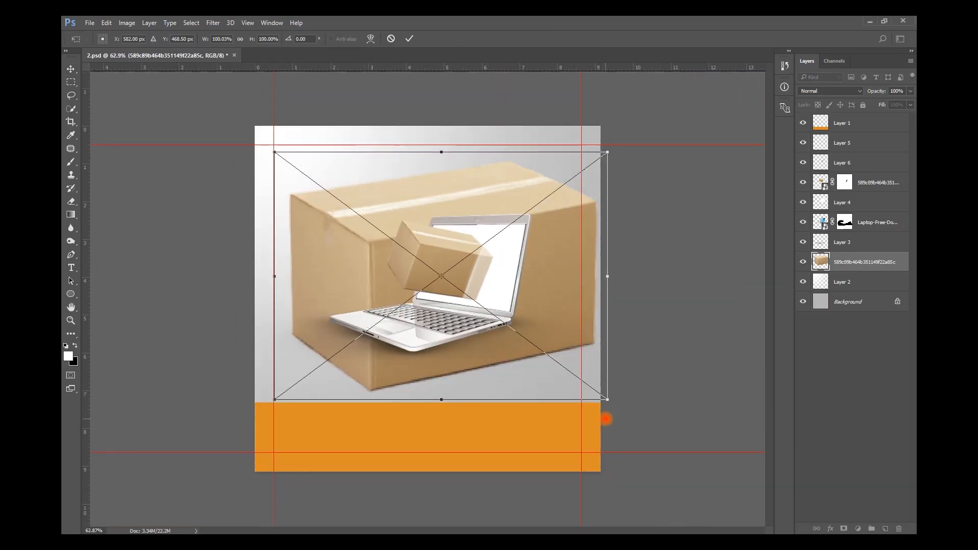
pyautogui.moveTo(608, 404); pyautogui.dragTo(475, 302)
pyautogui.rightClick(464, 278)
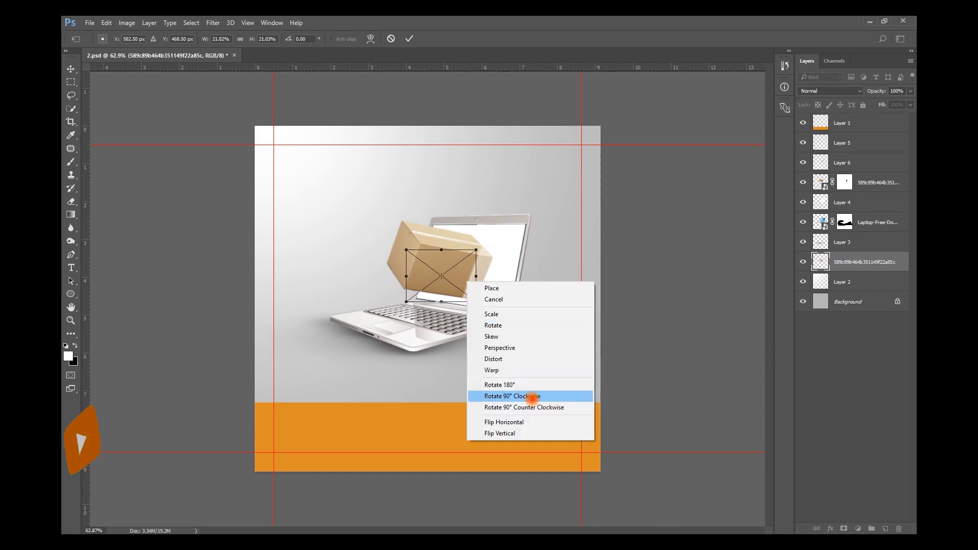
pyautogui.click(530, 422)
# Move the flipped box's layer above Layer 5, then shrink, rotate and position the box across the laptop screen's right edge.
pyautogui.moveTo(845, 259); pyautogui.dragTo(843, 137)
pyautogui.scroll(5, 505, 237)
pyautogui.moveTo(414, 343); pyautogui.dragTo(645, 296)
pyautogui.moveTo(698, 350); pyautogui.dragTo(639, 255)
pyautogui.moveTo(666, 293); pyautogui.dragTo(678, 303)
pyautogui.scroll(3, 655, 252)
pyautogui.moveTo(655, 277); pyautogui.dragTo(672, 293)
pyautogui.press('Return')
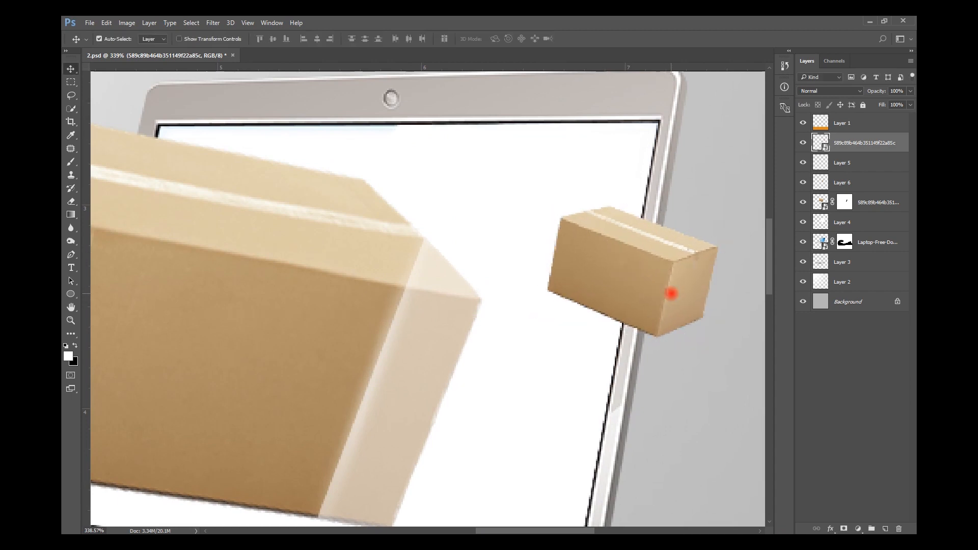
# Add a new layer above the flipped box, brush a white streak on it, rotate the streak 105° and place it over the box.
pyautogui.scroll(3, 653, 213)
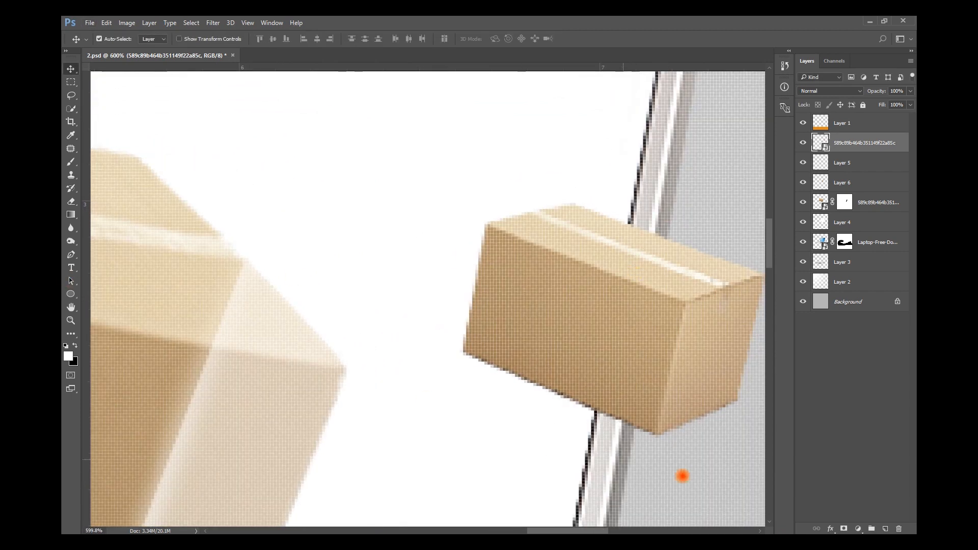
pyautogui.click(886, 529)
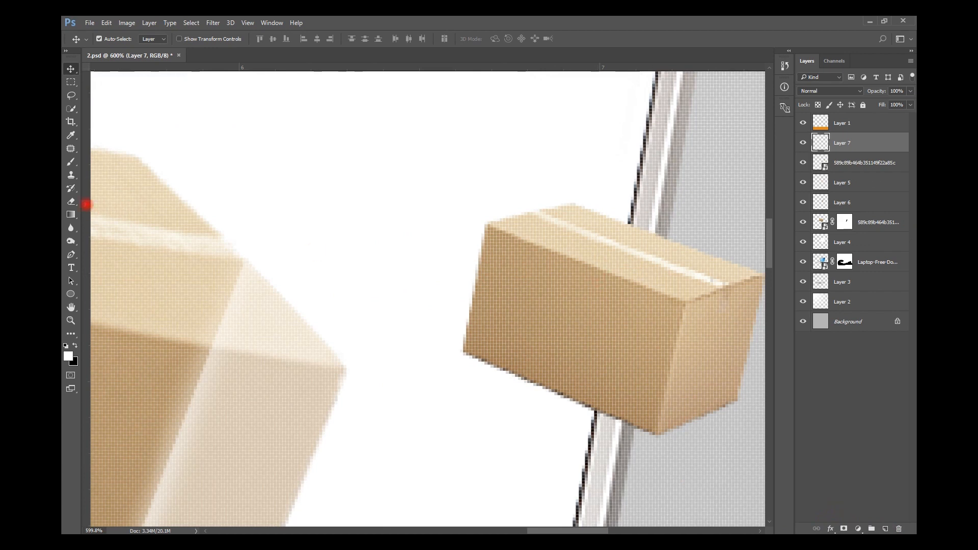
pyautogui.click(71, 161)
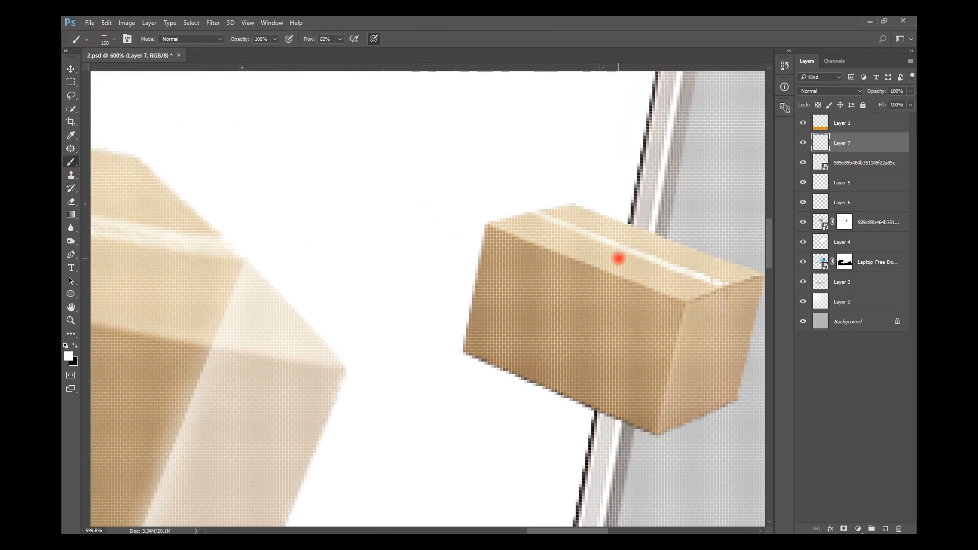
pyautogui.hotkey('ctrl', 't')
pyautogui.moveTo(721, 306); pyautogui.dragTo(256, 412)
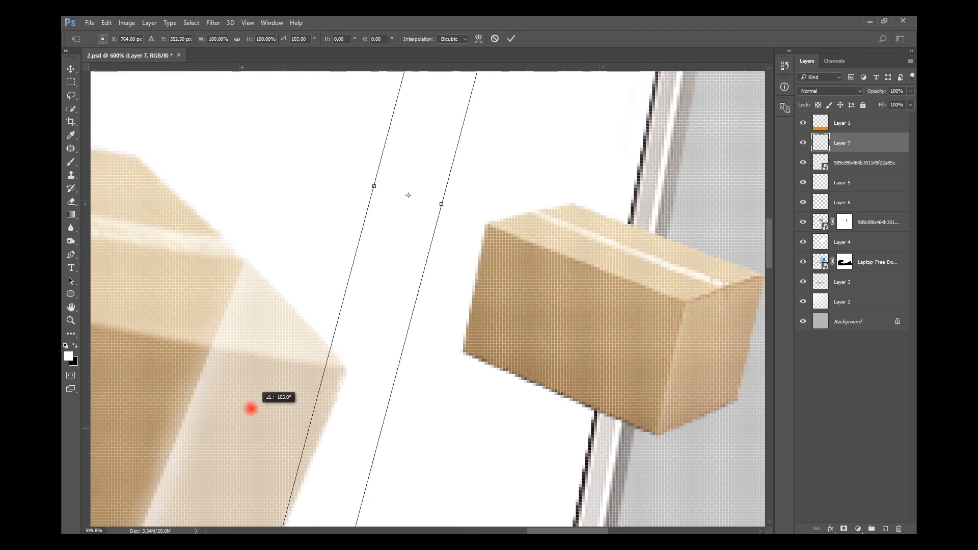
pyautogui.moveTo(393, 286); pyautogui.dragTo(564, 408)
# Scale the white streak to about 62%, rotate it to about 102.6° and align it with the screen's right edge across the small box.
pyautogui.scroll(-3, 560, 356)
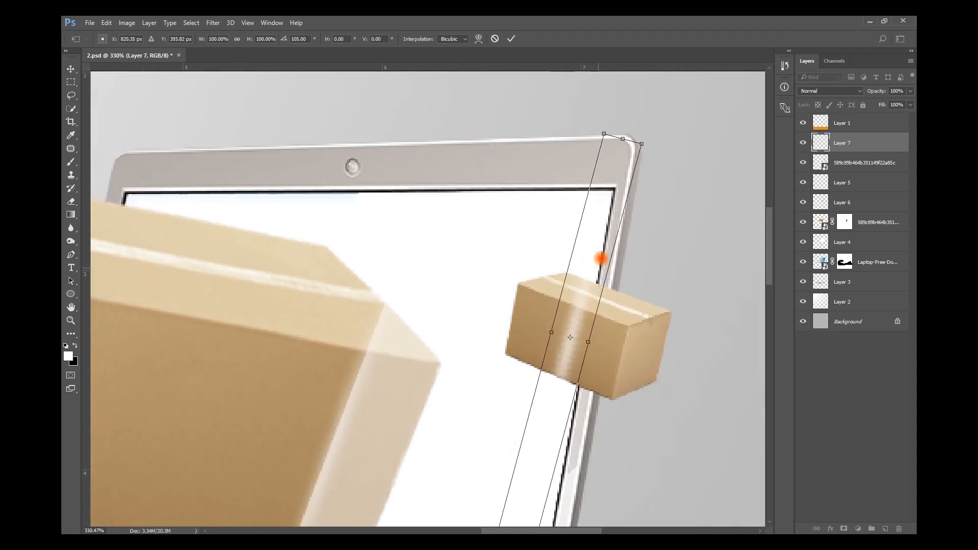
pyautogui.moveTo(641, 144); pyautogui.dragTo(607, 222)
pyautogui.moveTo(592, 300)
pyautogui.mouseDown()
pyautogui.moveTo(602, 285)
pyautogui.moveTo(596, 298)
pyautogui.mouseUp()
pyautogui.moveTo(631, 502); pyautogui.dragTo(635, 502)
pyautogui.moveTo(571, 399); pyautogui.dragTo(574, 406)
pyautogui.scroll(5, 606, 398)
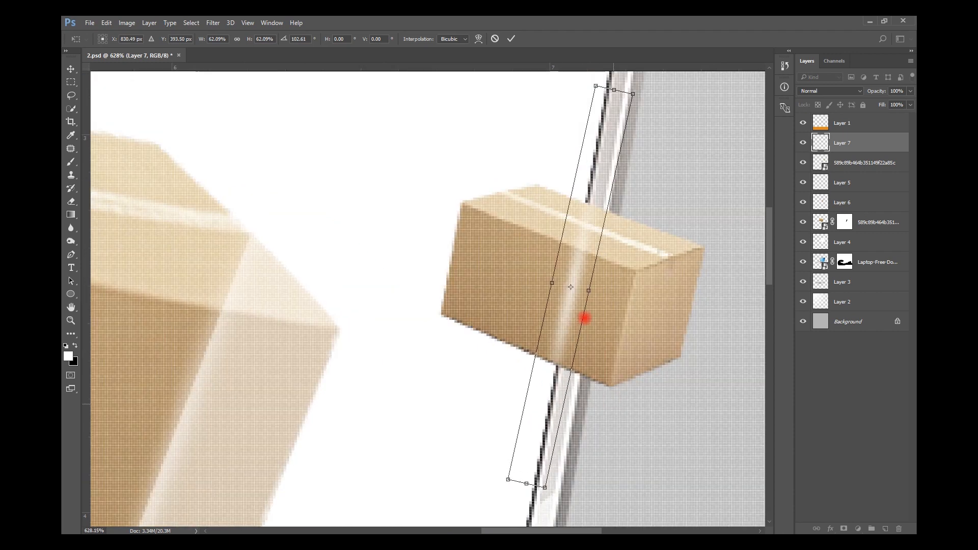
pyautogui.moveTo(706, 289); pyautogui.dragTo(725, 285)
pyautogui.press('Return')
# Duplicate the white streak layer, Layer 7.
pyautogui.press('b')
pyautogui.hotkey('ctrl', '0')
pyautogui.press('v')
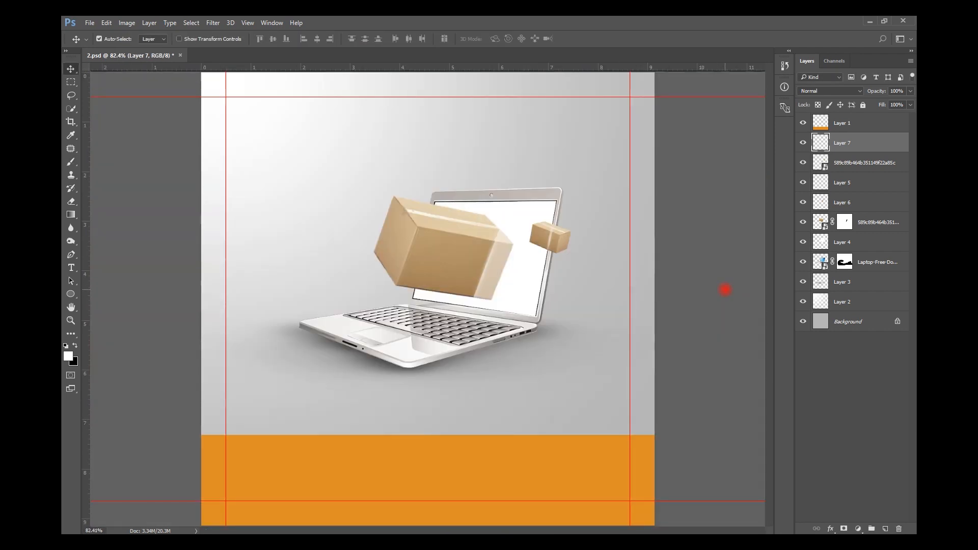
pyautogui.scroll(4, 603, 233)
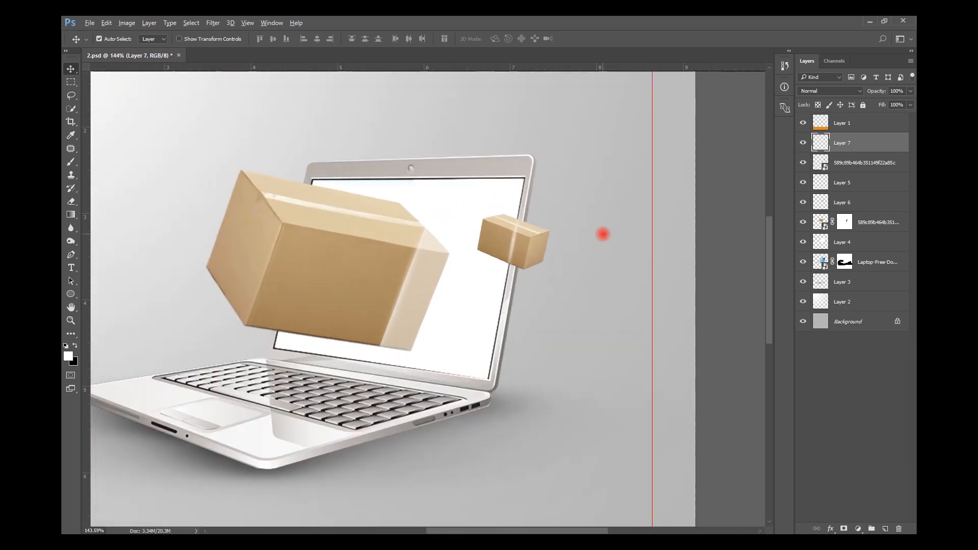
pyautogui.hotkey('ctrl', 'j')
# On the small box's layer, trace a Pen path around the part inside the laptop screen and convert the path to a selection.
pyautogui.scroll(4, 450, 214)
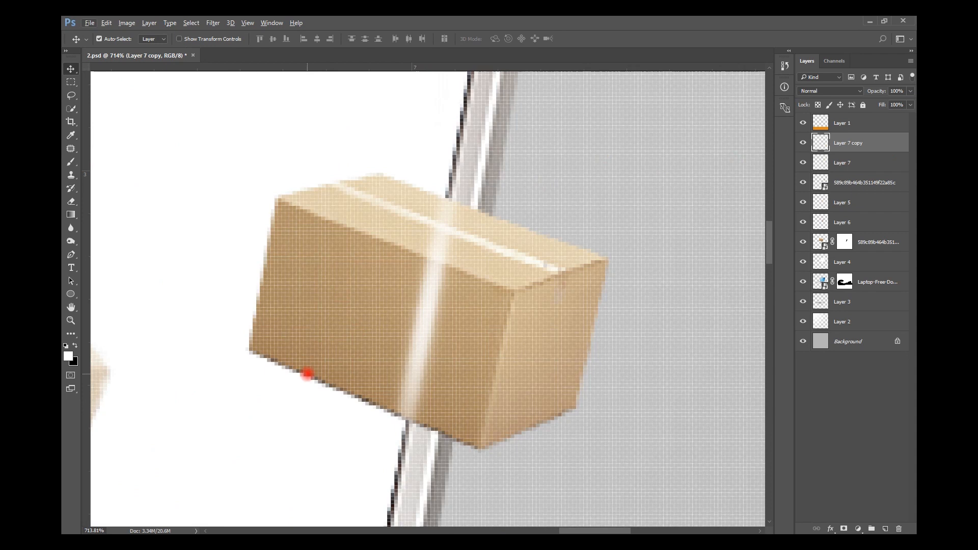
pyautogui.click(855, 185)
pyautogui.click(803, 183)
pyautogui.click(803, 182)
pyautogui.click(71, 256)
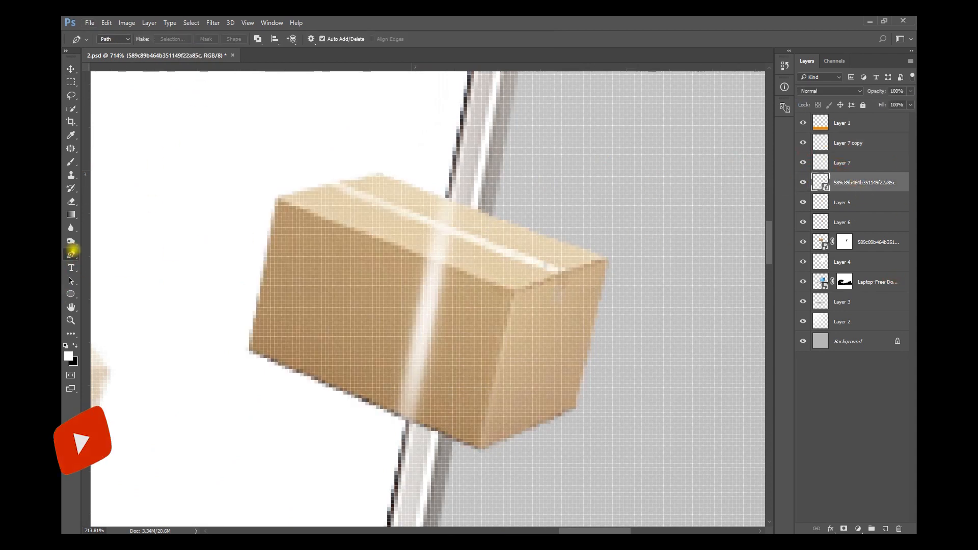
pyautogui.click(406, 429)
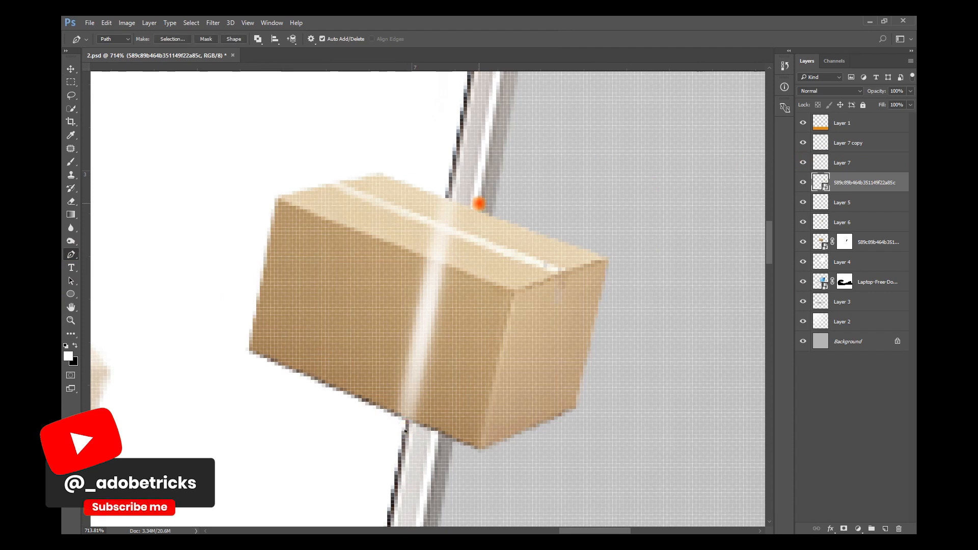
pyautogui.click(456, 158)
pyautogui.click(301, 155)
pyautogui.click(187, 187)
pyautogui.click(158, 297)
pyautogui.click(161, 373)
pyautogui.click(241, 432)
pyautogui.click(296, 453)
pyautogui.rightClick(339, 286)
pyautogui.click(392, 285)
pyautogui.press('Return')
pyautogui.click(844, 528)
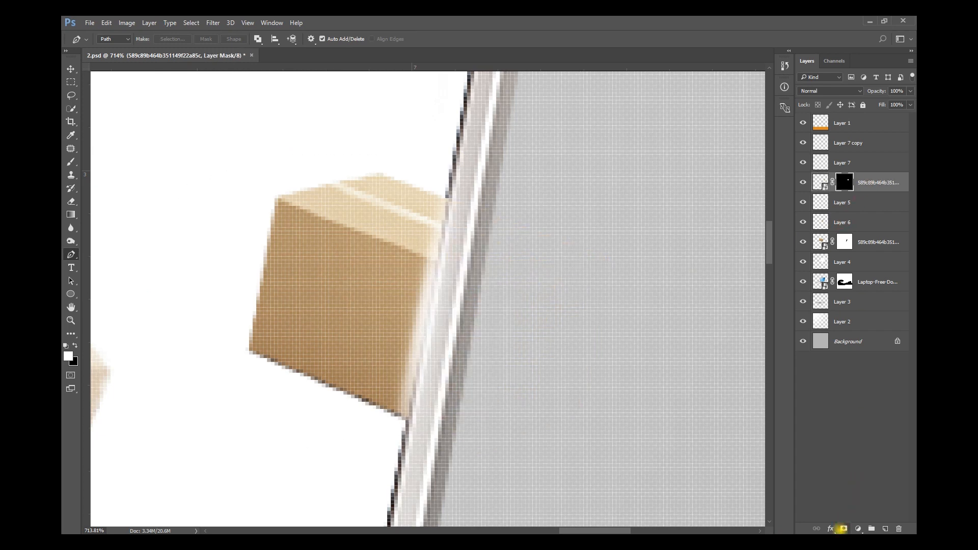
pyautogui.press('v')
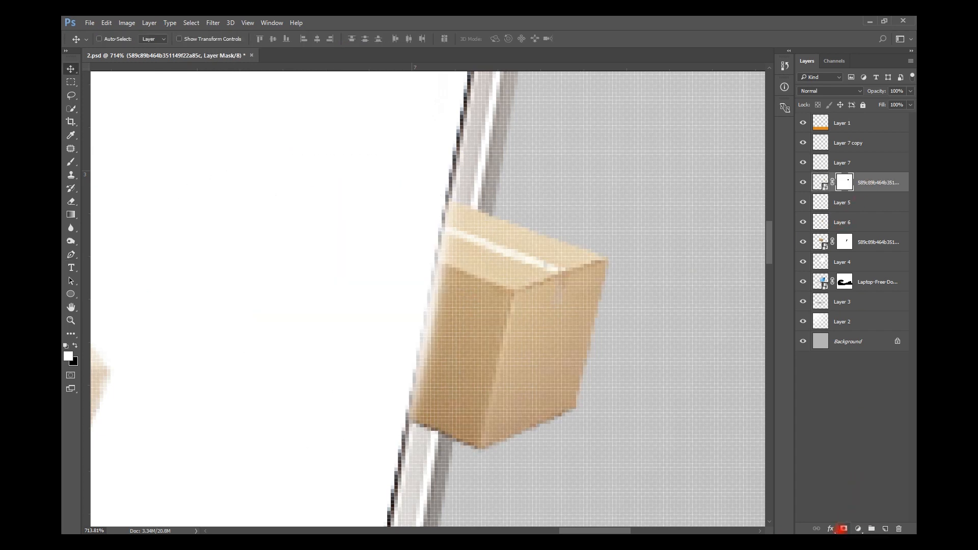
pyautogui.hotkey('ctrl', 'i')
pyautogui.hotkey('ctrl', 'alt', 'z')
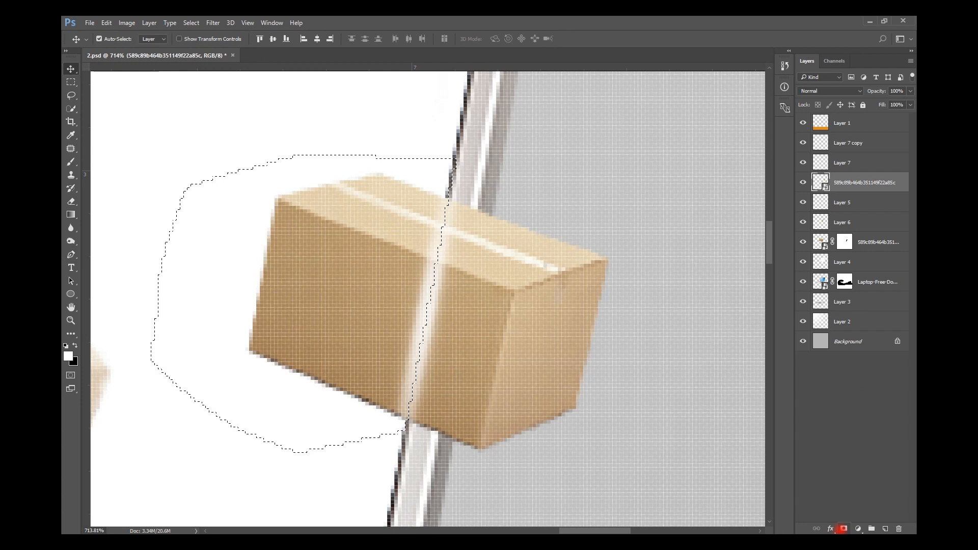
# Copy the selected part of the small box to its own layer and check the copy with the original box hidden.
pyautogui.hotkey('ctrl', 'j')
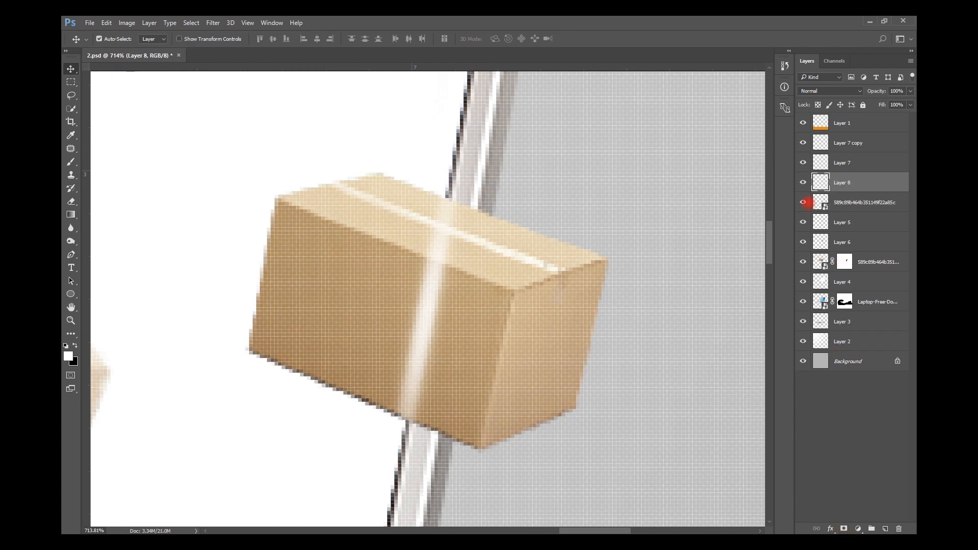
pyautogui.click(803, 203)
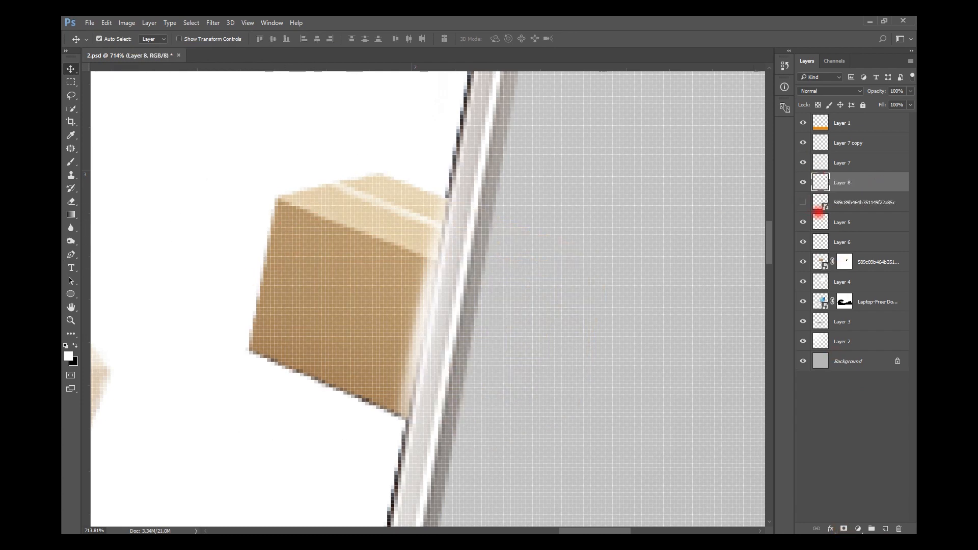
pyautogui.click(803, 203)
pyautogui.press('ctrl')
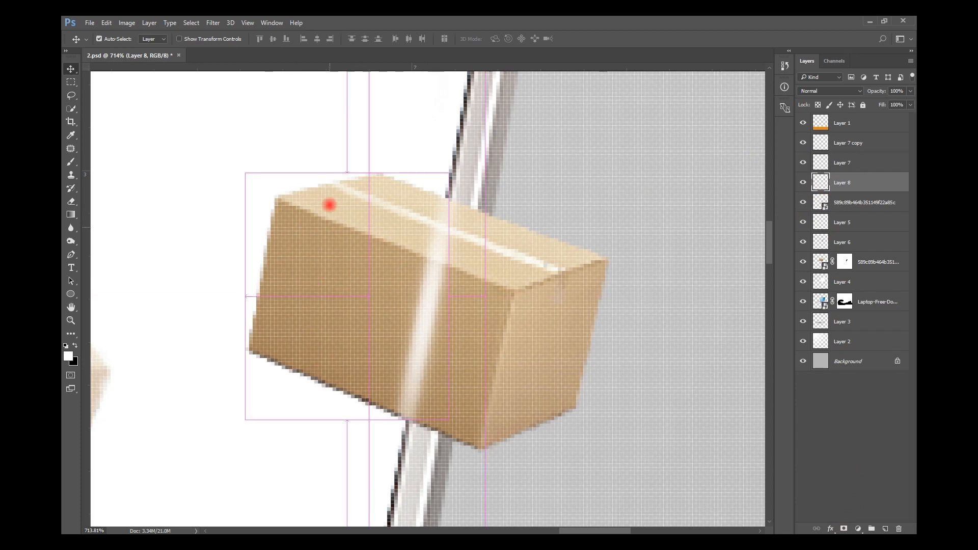
pyautogui.moveTo(389, 234); pyautogui.dragTo(291, 212)
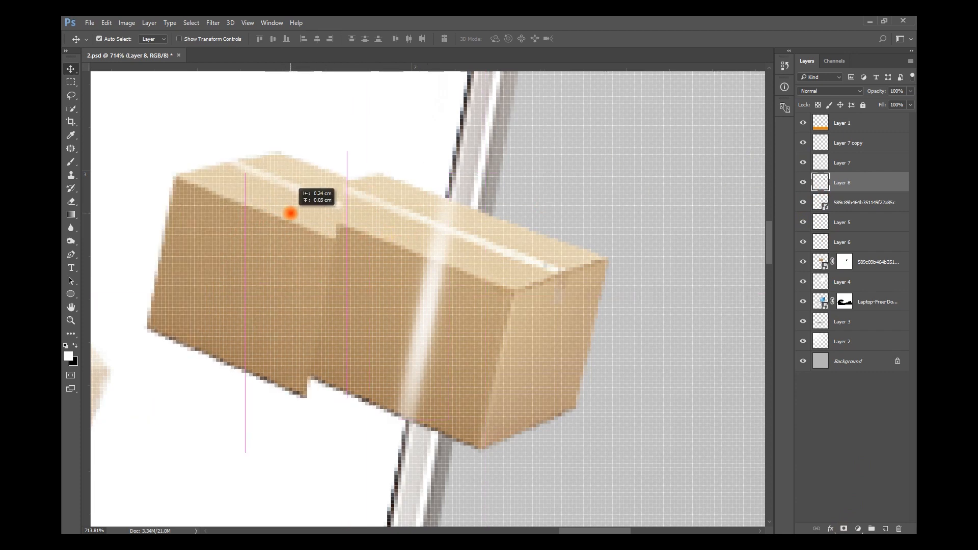
pyautogui.hotkey('ctrl', 'z')
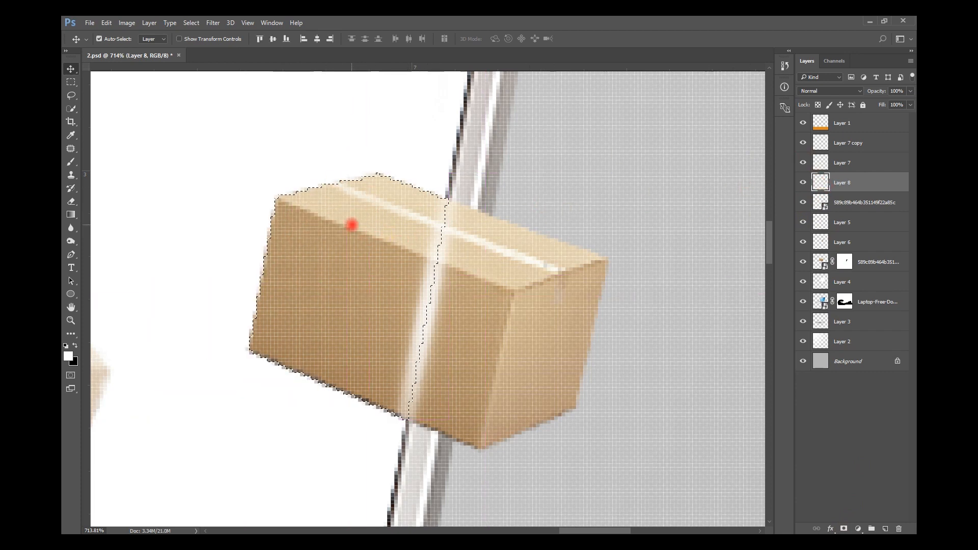
# Load Layer 8's outline as a selection and add an inverted mask that hides that area on the original small box.
pyautogui.keyDown('ctrl'); pyautogui.click(845, 182); pyautogui.keyUp('ctrl')
pyautogui.click(867, 203)
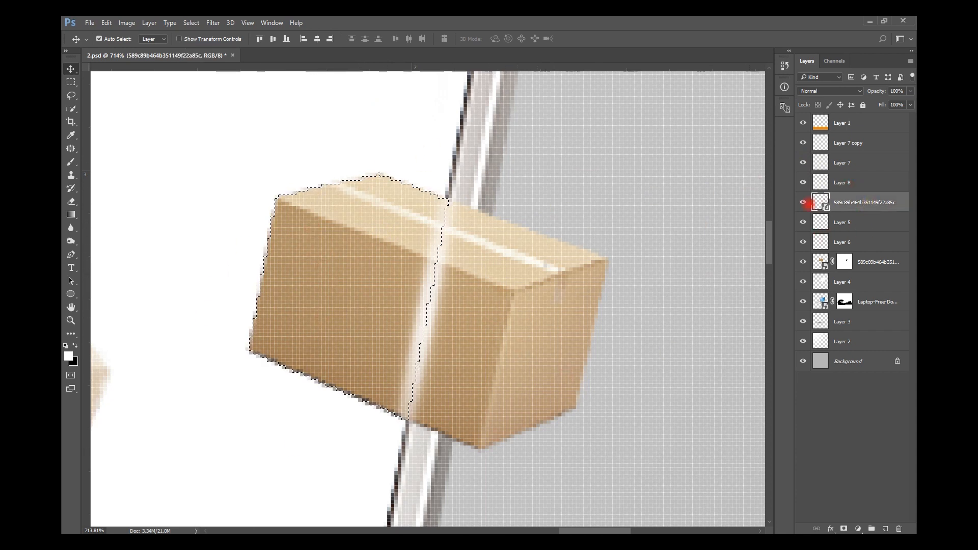
pyautogui.click(804, 202)
pyautogui.click(803, 203)
pyautogui.click(845, 529)
pyautogui.hotkey('ctrl', 'i')
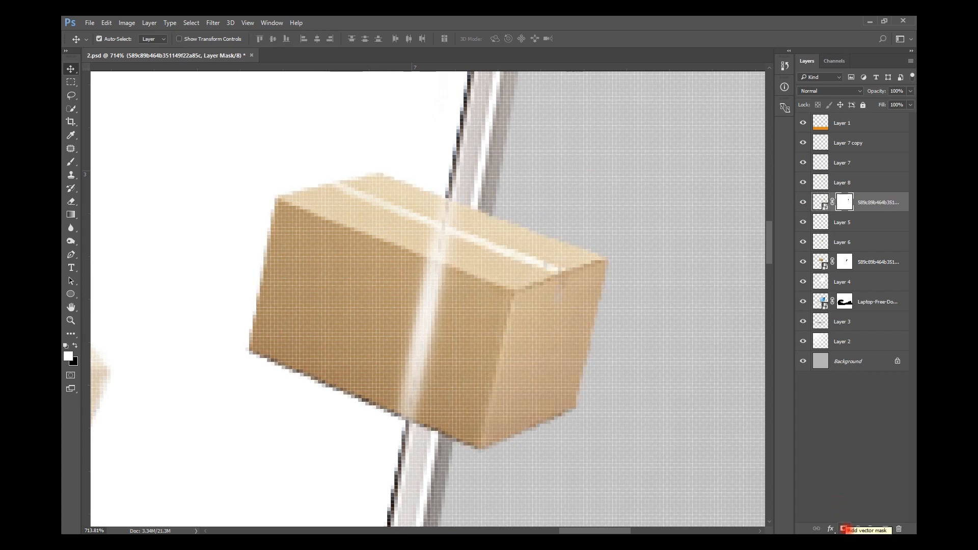
pyautogui.click(804, 182)
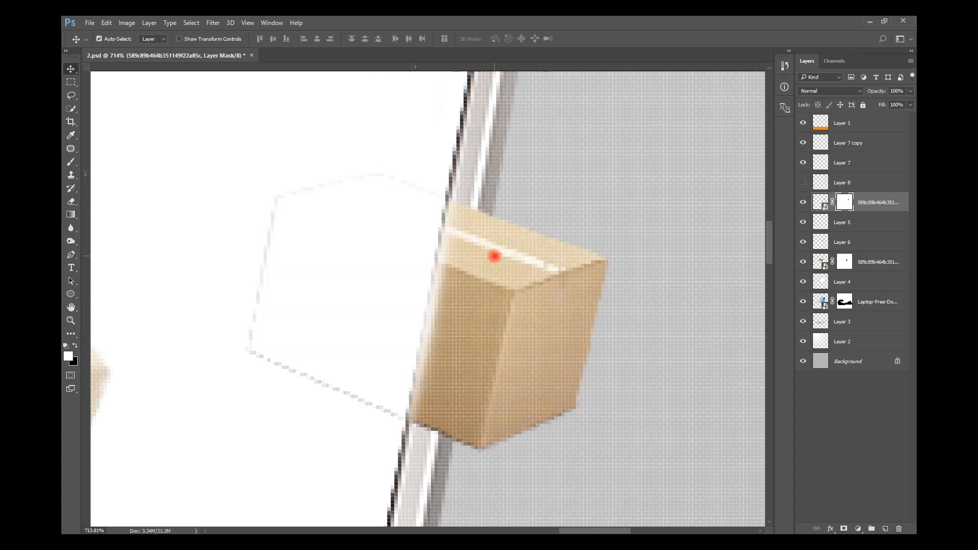
pyautogui.click(803, 183)
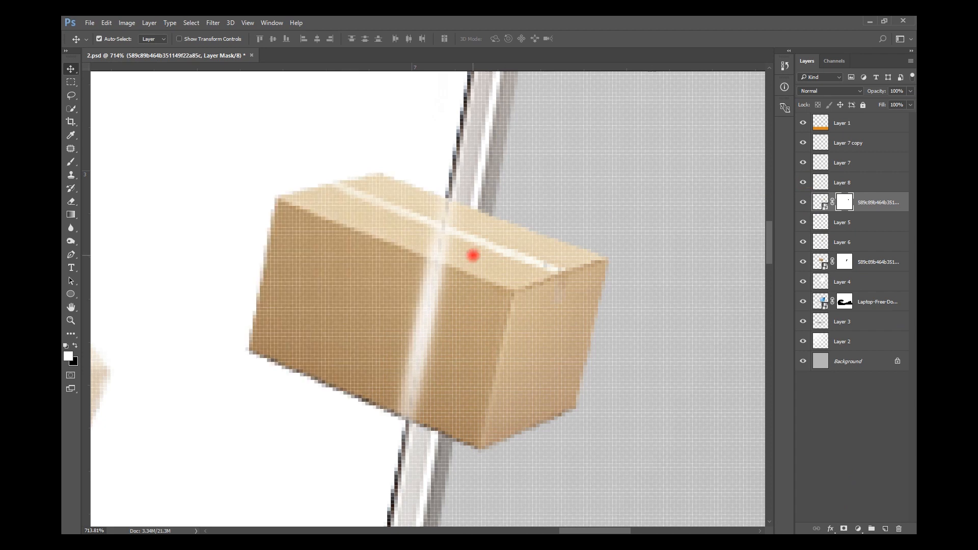
# Set the opacity of the copied box part, Layer 8, to 50% and save the document.
pyautogui.click(354, 254)
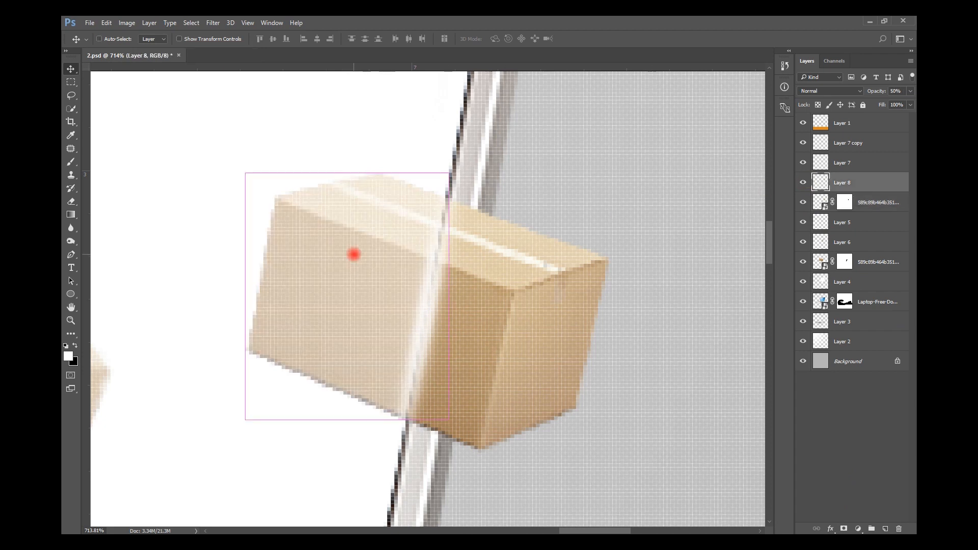
pyautogui.hotkey('ctrl', '0')
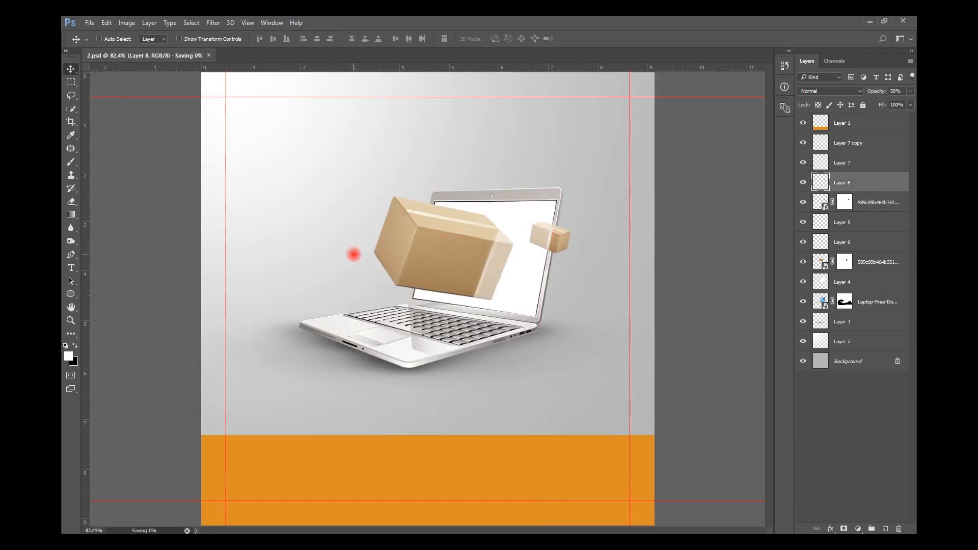
pyautogui.press('7')
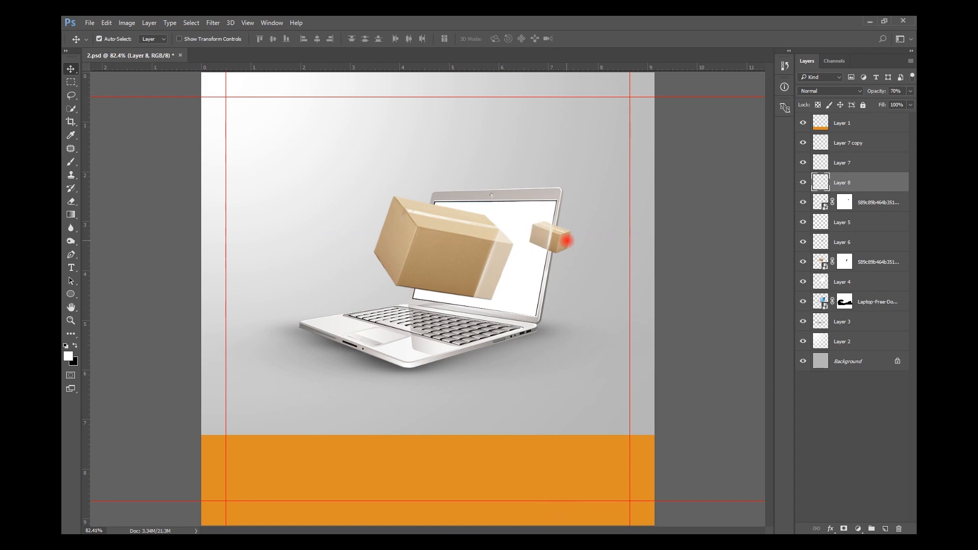
pyautogui.press('0')
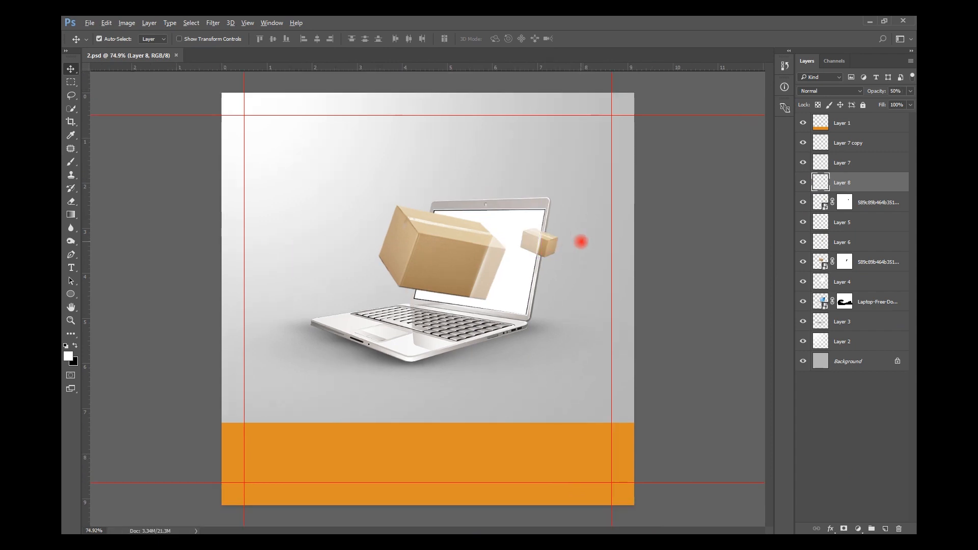
# Place cardboard-boxes-brown-free-png.png from the 58 folder, shrink it and position it in front of the laptop's right side.
pyautogui.hotkey('alt', 'Tab')
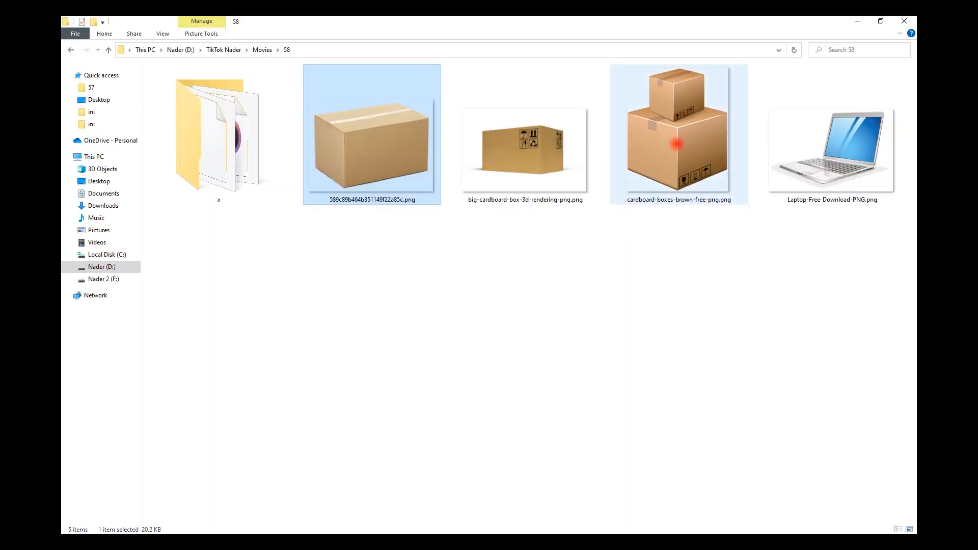
pyautogui.click(673, 153)
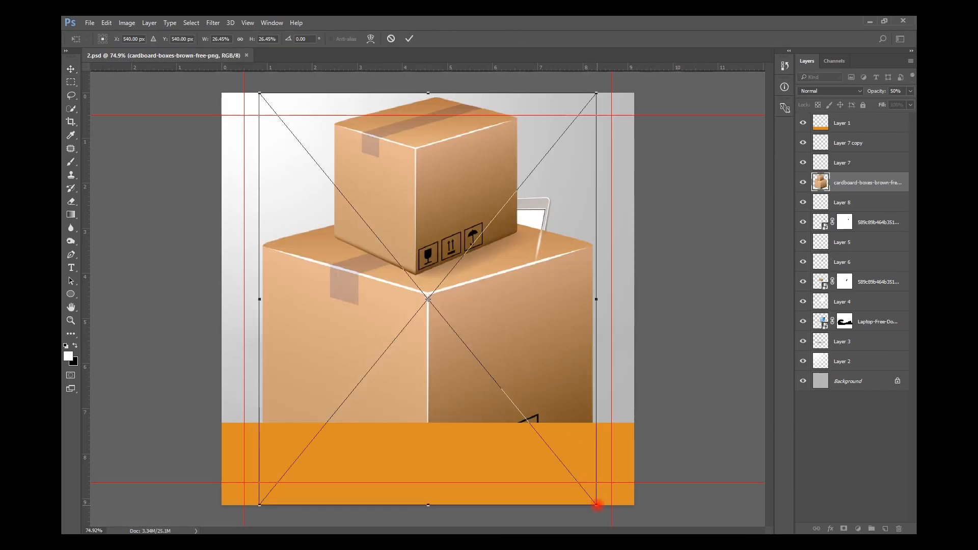
pyautogui.moveTo(598, 510); pyautogui.dragTo(548, 372)
pyautogui.press('Return')
# Add a new layer directly beneath the stacked boxes' layer and set up the Brush with black and 10% flow.
pyautogui.scroll(5, 545, 393)
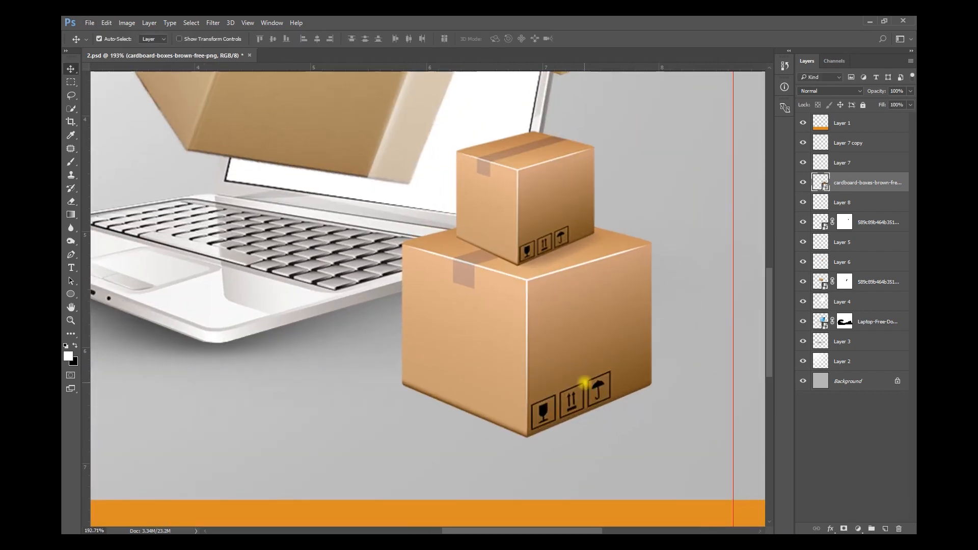
pyautogui.click(843, 202)
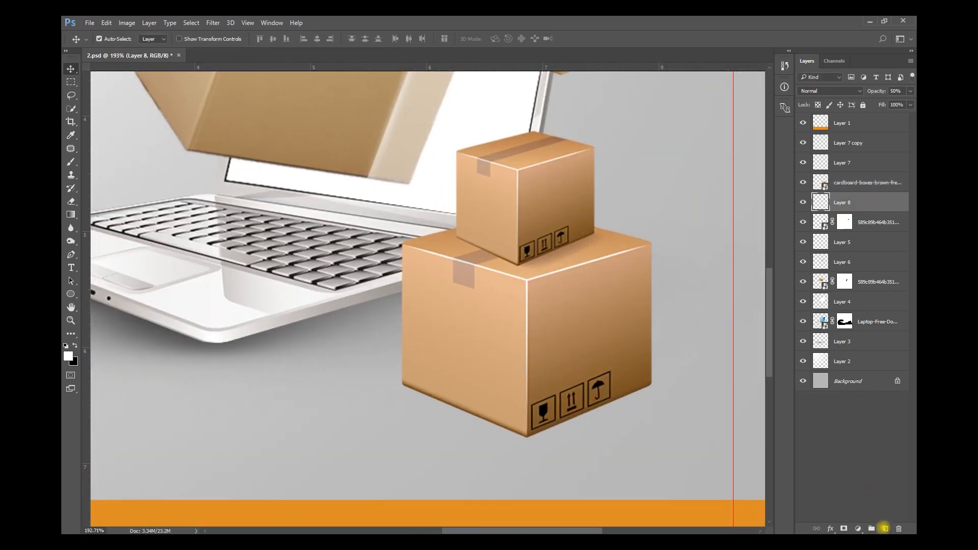
pyautogui.click(885, 528)
pyautogui.click(71, 161)
pyautogui.press('d')
# Paint a soft black shadow along the base of the stacked boxes, reducing the brush size from 150 to 70 for the contact edges.
pyautogui.scroll(2, 543, 411)
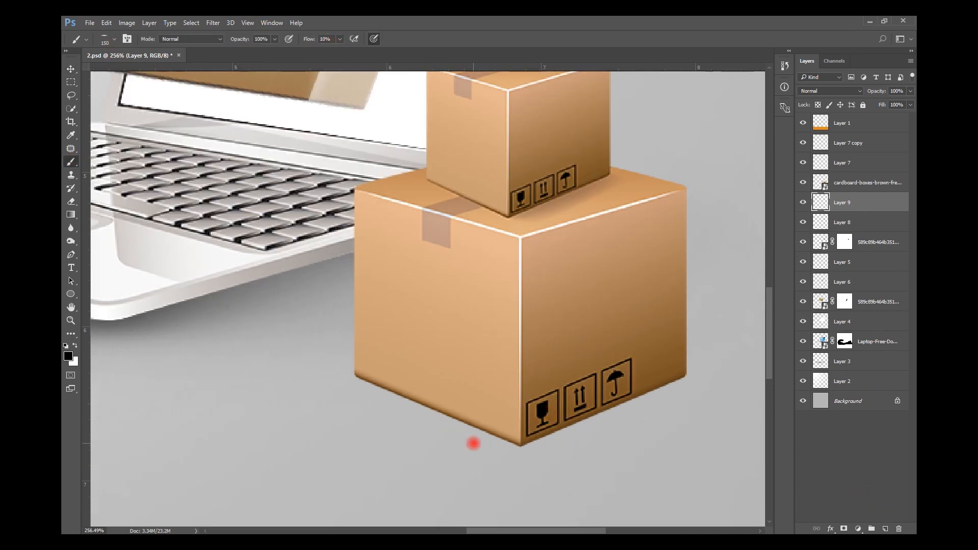
pyautogui.scroll(2, 469, 443)
pyautogui.moveTo(397, 344); pyautogui.dragTo(565, 440)
pyautogui.moveTo(527, 530); pyautogui.dragTo(560, 528)
pyautogui.moveTo(424, 401)
pyautogui.mouseDown()
pyautogui.moveTo(489, 376)
pyautogui.moveTo(529, 347)
pyautogui.mouseUp()
pyautogui.moveTo(389, 435); pyautogui.dragTo(500, 345)
pyautogui.moveTo(581, 394); pyautogui.dragTo(430, 413)
pyautogui.moveTo(311, 419)
pyautogui.mouseDown()
pyautogui.moveTo(361, 448)
pyautogui.moveTo(175, 371)
pyautogui.moveTo(167, 350)
pyautogui.moveTo(323, 397)
pyautogui.moveTo(276, 359)
pyautogui.mouseUp()
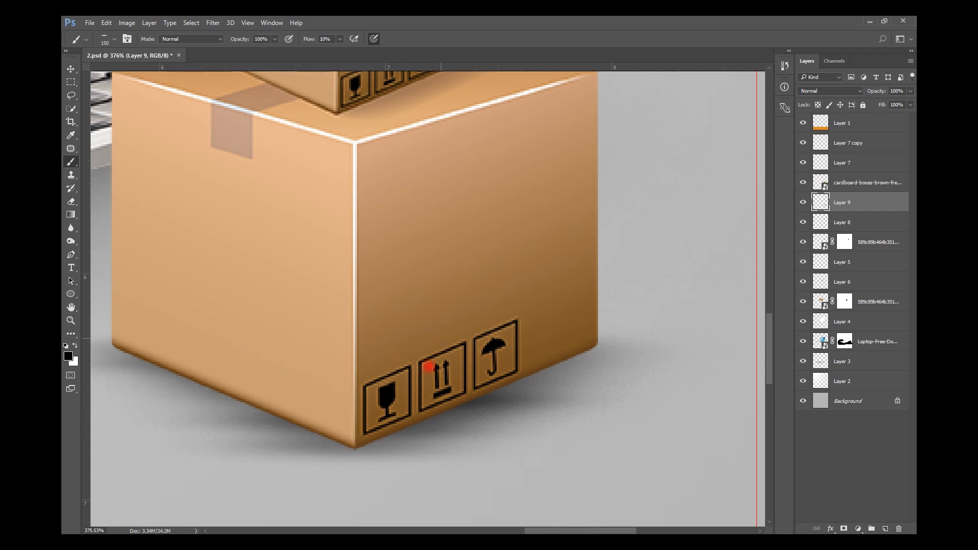
pyautogui.moveTo(329, 421)
pyautogui.mouseDown()
pyautogui.moveTo(302, 426)
pyautogui.moveTo(321, 416)
pyautogui.mouseUp()
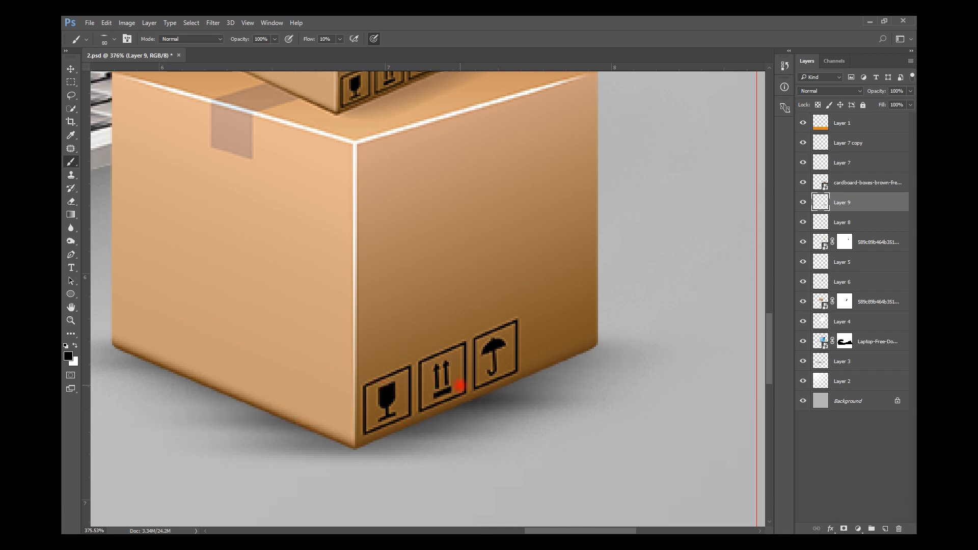
pyautogui.moveTo(470, 386)
pyautogui.mouseDown()
pyautogui.moveTo(408, 421)
pyautogui.moveTo(556, 350)
pyautogui.mouseUp()
pyautogui.hotkey('ctrl', '0')
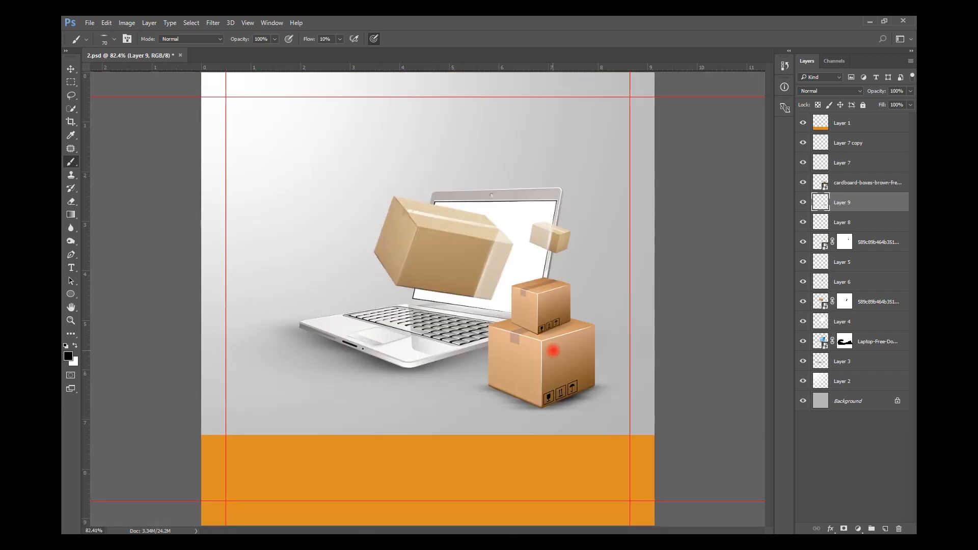
# Set the stacked boxes' shadow layer, Layer 9, to 60% opacity and darken the contact edge under the large box's right face with a size 30 brush.
pyautogui.press('v')
pyautogui.press('6')
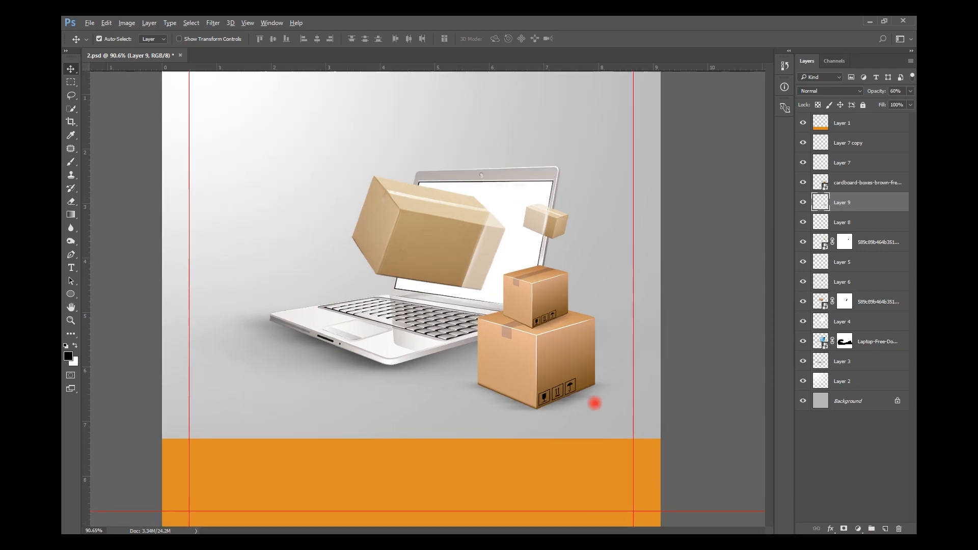
pyautogui.scroll(5, 596, 404)
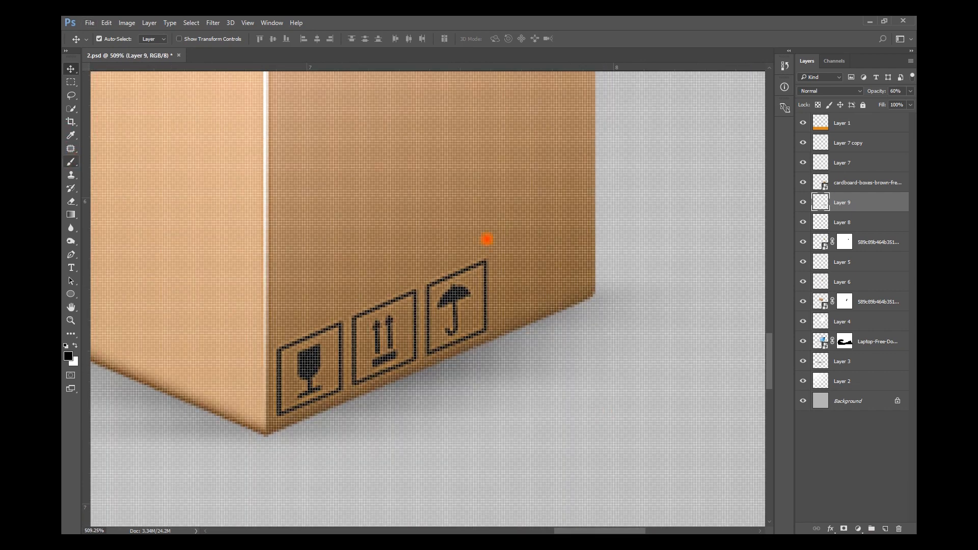
pyautogui.press('b')
pyautogui.scroll(1, 535, 260)
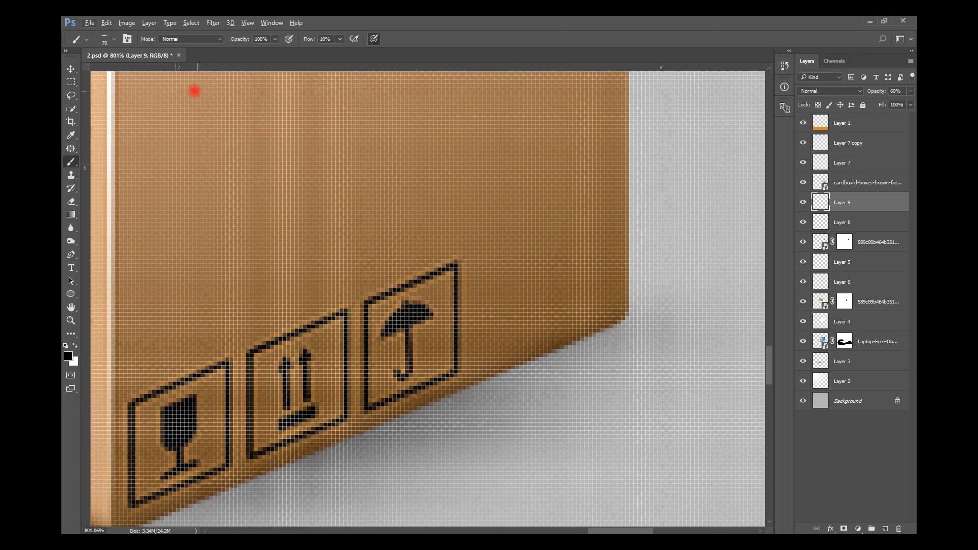
pyautogui.click(114, 40)
pyautogui.click(114, 116)
pyautogui.click(441, 35)
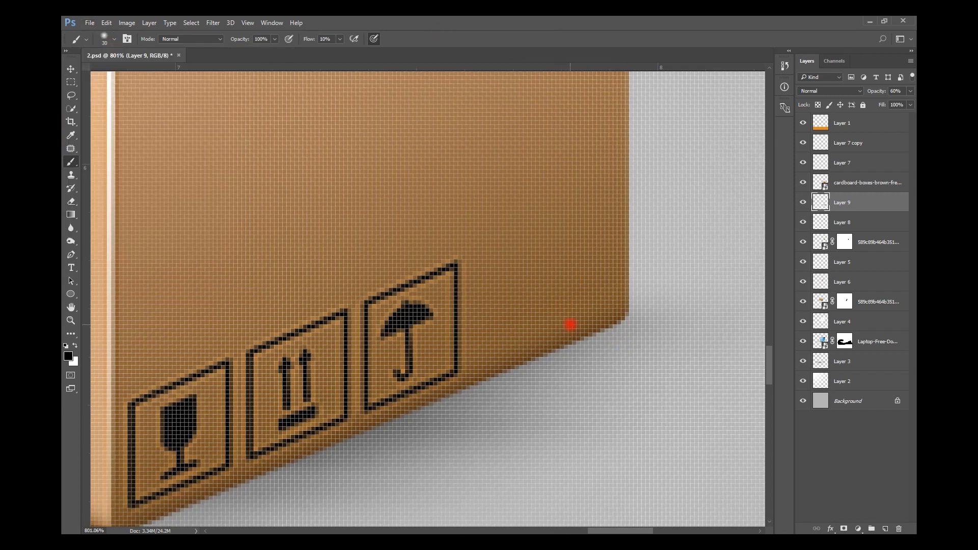
pyautogui.moveTo(560, 310); pyautogui.dragTo(422, 371)
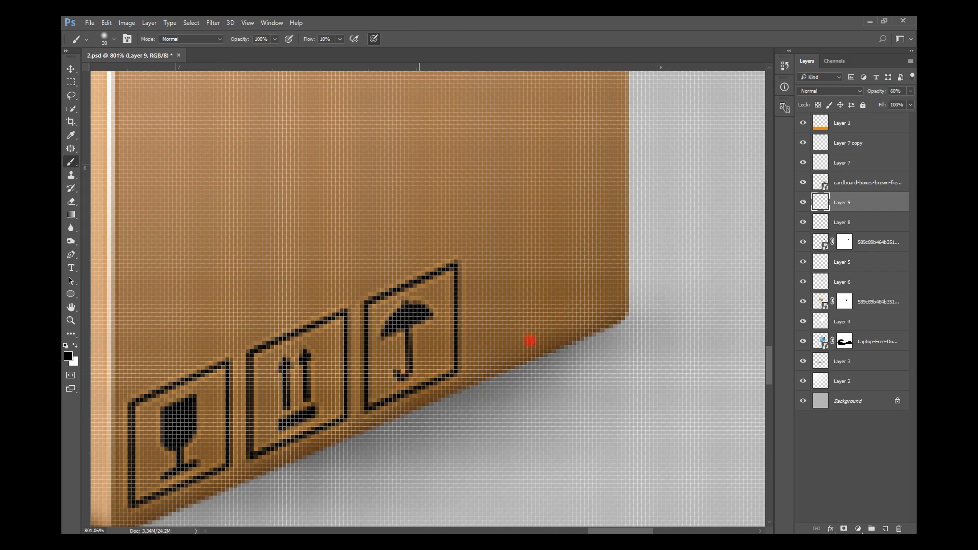
pyautogui.moveTo(338, 410); pyautogui.dragTo(452, 399)
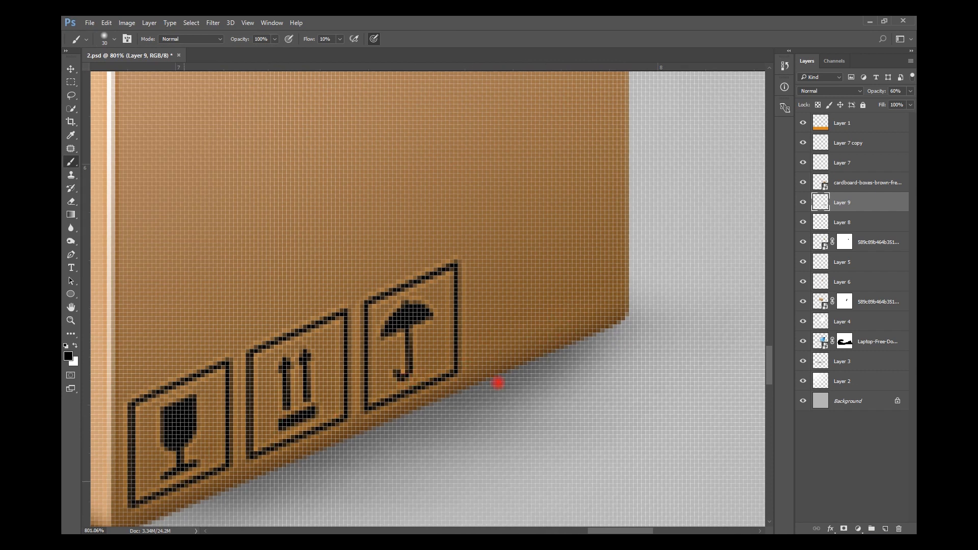
# Paint a fine contact shadow along the base of the large box's left face with the size 30 brush.
pyautogui.scroll(-3, 204, 452)
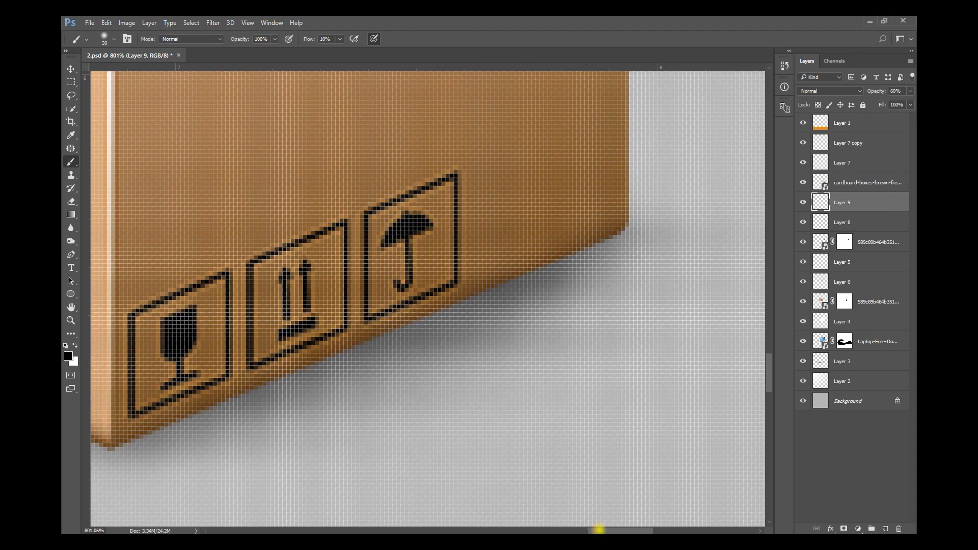
pyautogui.moveTo(599, 529); pyautogui.dragTo(554, 528)
pyautogui.moveTo(574, 433); pyautogui.dragTo(278, 317)
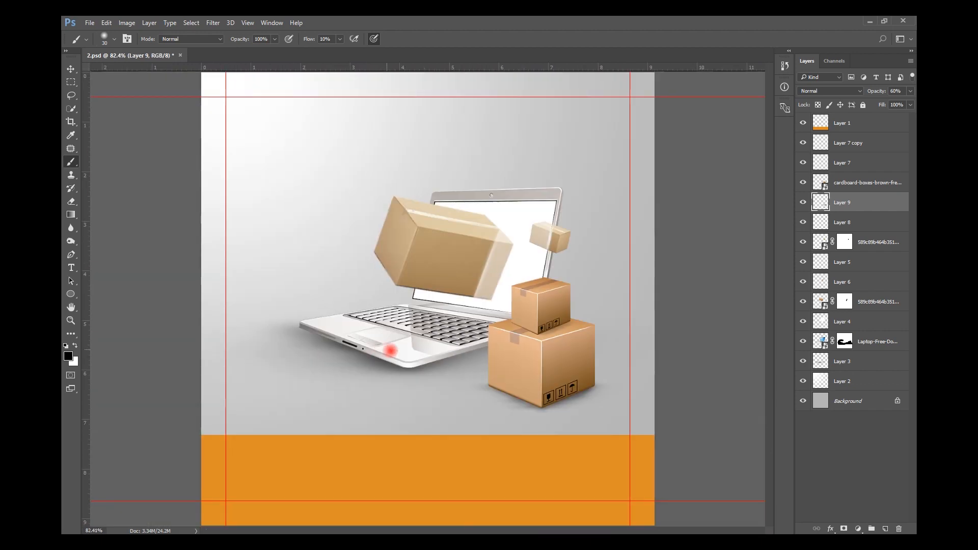
pyautogui.scroll(8, 524, 393)
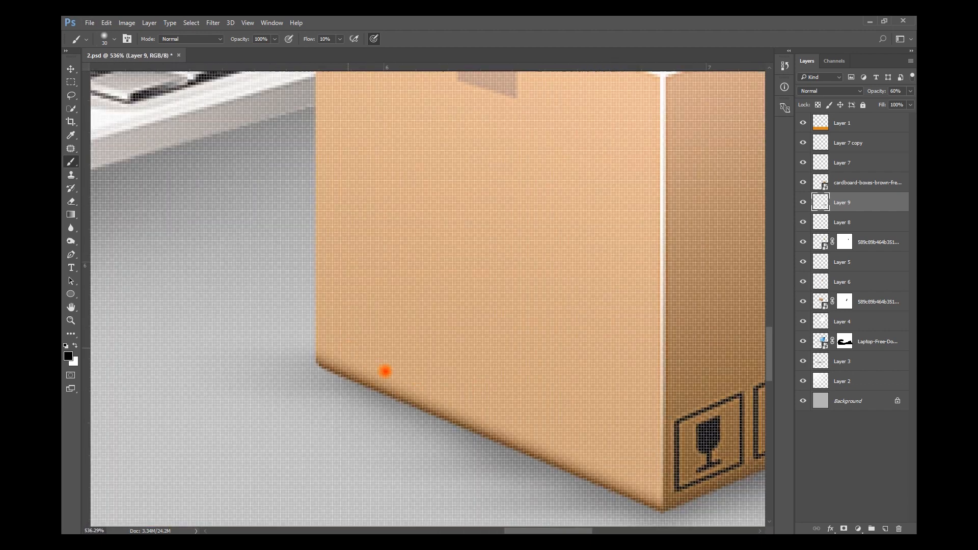
pyautogui.hotkey('ctrl', '0')
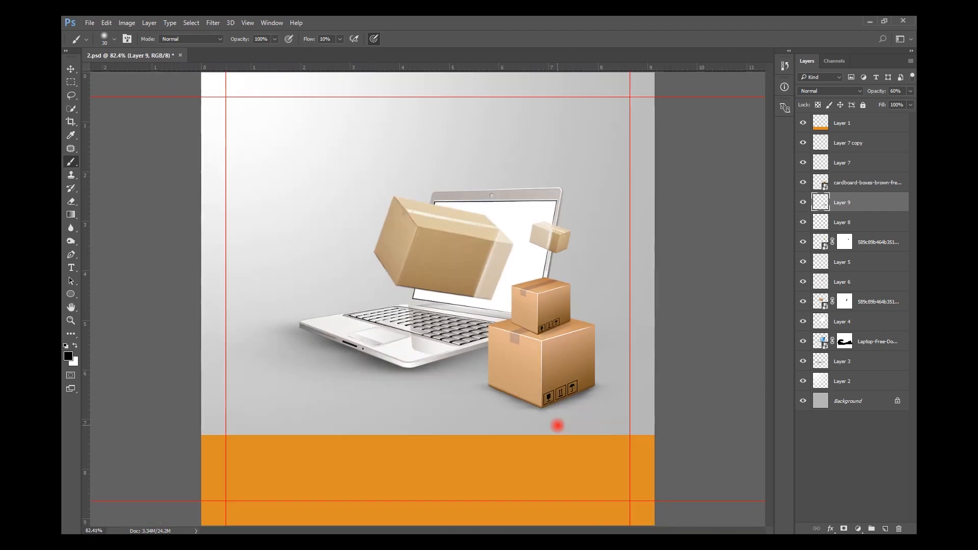
pyautogui.press('v')
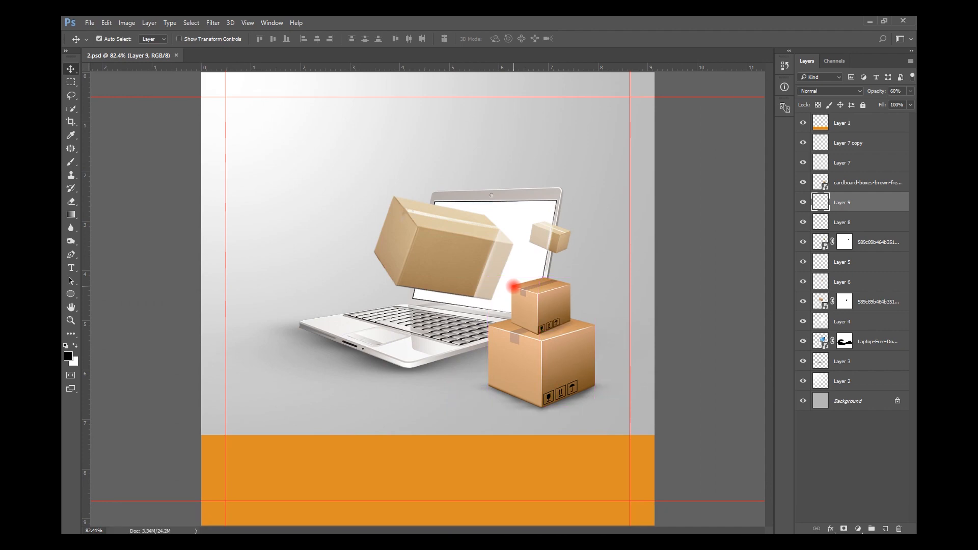
# Place big-cardboard-box-3d-rendering-png.png from the 58 folder into the document.
pyautogui.hotkey('alt', 'Tab')
pyautogui.click(495, 300)
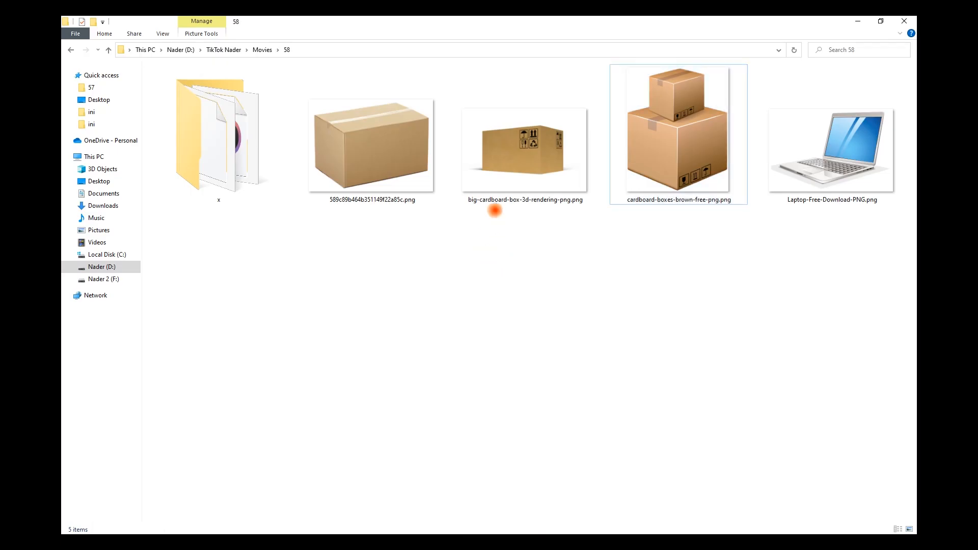
pyautogui.moveTo(539, 155); pyautogui.dragTo(347, 360)
pyautogui.hotkey('alt', 'Tab')
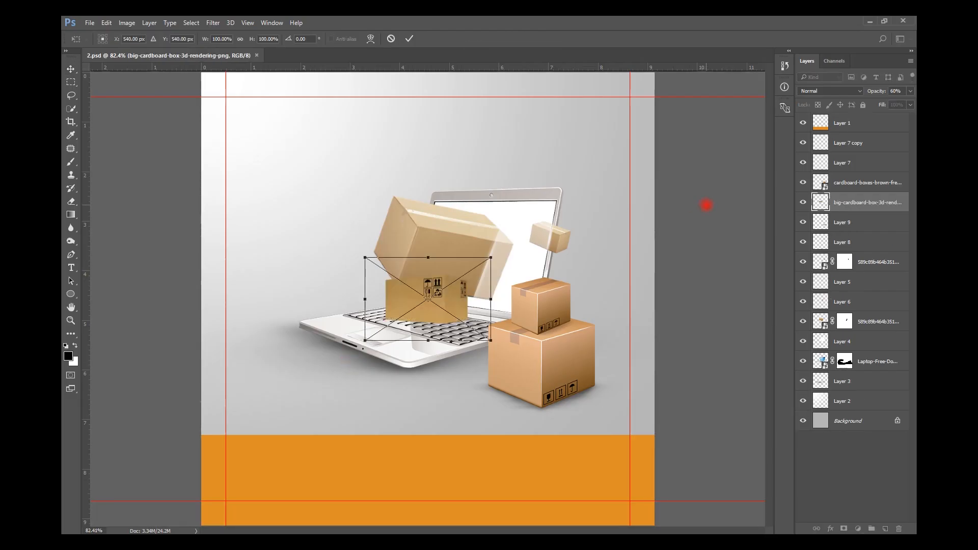
# Scale the placed cardboard box to about 89%, move it toward the laptop's left side, and put its layer directly beneath the laptop's layer.
pyautogui.moveTo(455, 295); pyautogui.dragTo(337, 356)
pyautogui.moveTo(373, 402); pyautogui.dragTo(408, 423)
pyautogui.moveTo(369, 386); pyautogui.dragTo(432, 398)
pyautogui.moveTo(473, 446); pyautogui.dragTo(435, 419)
pyautogui.moveTo(414, 402); pyautogui.dragTo(415, 273)
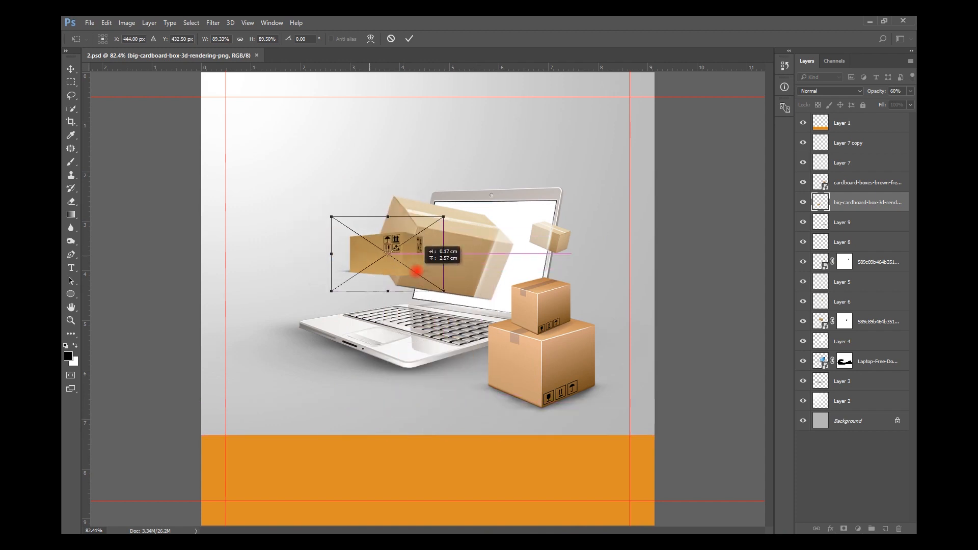
pyautogui.press('Return')
pyautogui.moveTo(850, 206); pyautogui.dragTo(858, 364)
# Try enlarging the cardboard box to about 158%, nudge it into place behind the laptop's left side, and save the document.
pyautogui.hotkey('ctrl', 't')
pyautogui.moveTo(441, 290); pyautogui.dragTo(479, 324)
pyautogui.moveTo(449, 273); pyautogui.dragTo(426, 291)
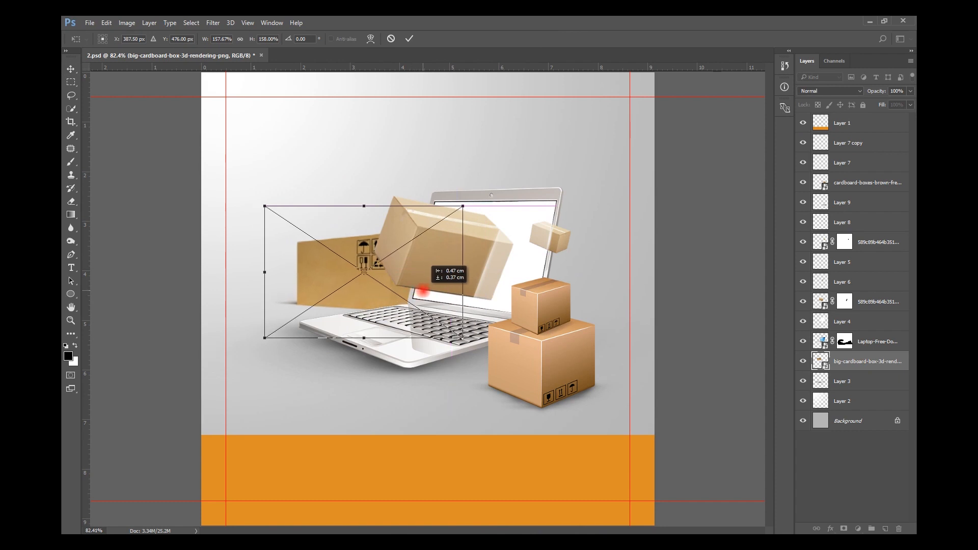
pyautogui.press('Return')
pyautogui.hotkey('shift', 'Down')
pyautogui.hotkey('shift', 'Up')
pyautogui.hotkey('shift', 'Up')
pyautogui.hotkey('shift', 'Right')
pyautogui.hotkey('shift', 'Right')
pyautogui.hotkey('shift', 'Right')
pyautogui.hotkey('shift', 'Up')
pyautogui.hotkey('shift', 'Down')
pyautogui.press('Down')
pyautogui.hotkey('ctrl', 's')
# Shrink the cardboard box to about 94% and move it left until it sits clear of the large floating box.
pyautogui.hotkey('ctrl', 't')
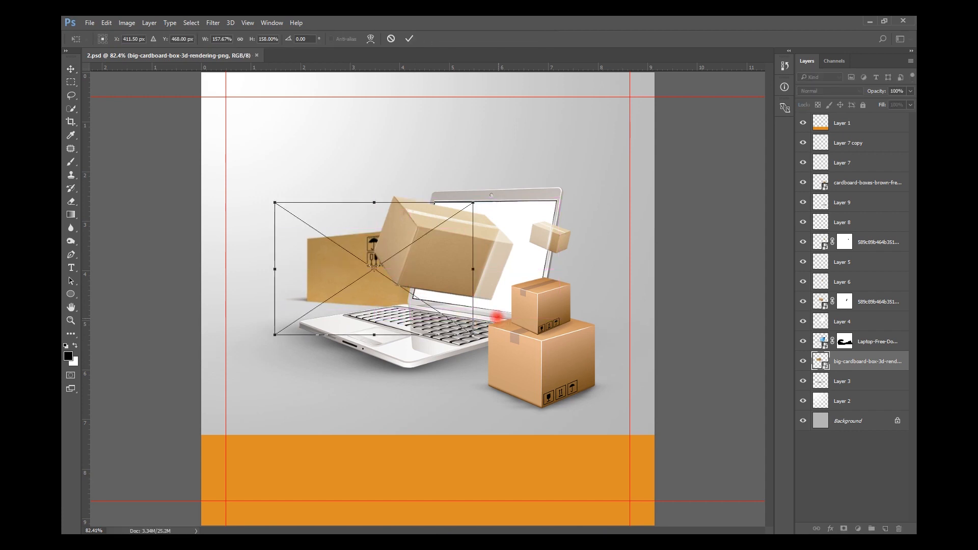
pyautogui.moveTo(474, 329); pyautogui.dragTo(424, 320)
pyautogui.moveTo(380, 291); pyautogui.dragTo(358, 283)
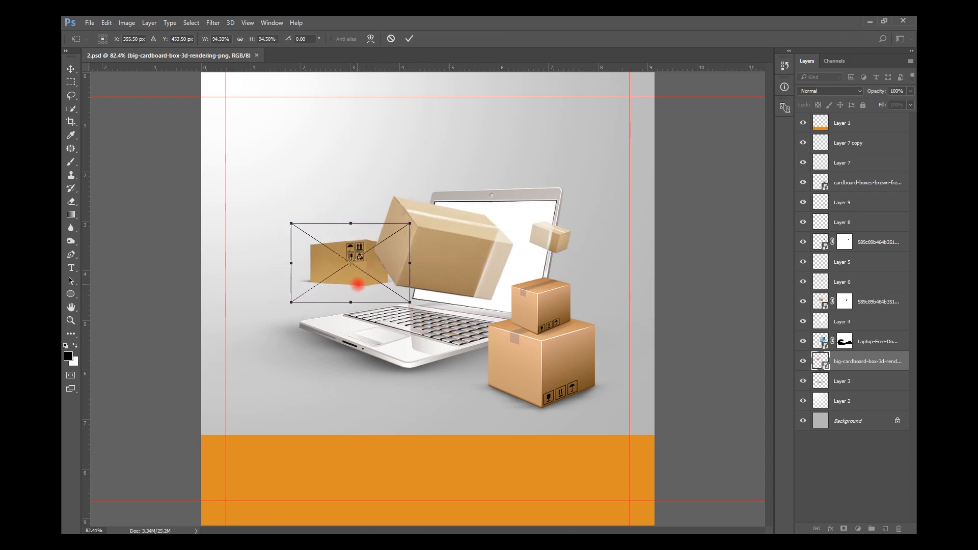
pyautogui.press('Return')
pyautogui.hotkey('shift', 'Left')
pyautogui.hotkey('shift', 'Left')
pyautogui.hotkey('shift', 'Left')
pyautogui.hotkey('shift', 'Left')
pyautogui.hotkey('shift', 'Left')
pyautogui.hotkey('shift', 'Left')
pyautogui.hotkey('shift', 'Left')
pyautogui.hotkey('shift', 'Left')
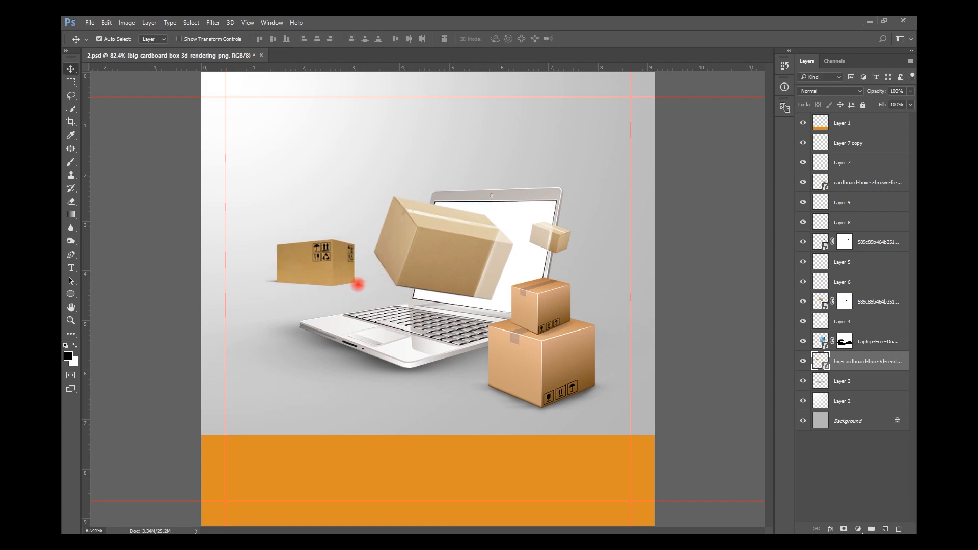
# Duplicate the cardboard box, shrink the copy, and place it farther left and slightly higher near the left guide.
pyautogui.hotkey('ctrl', 'j')
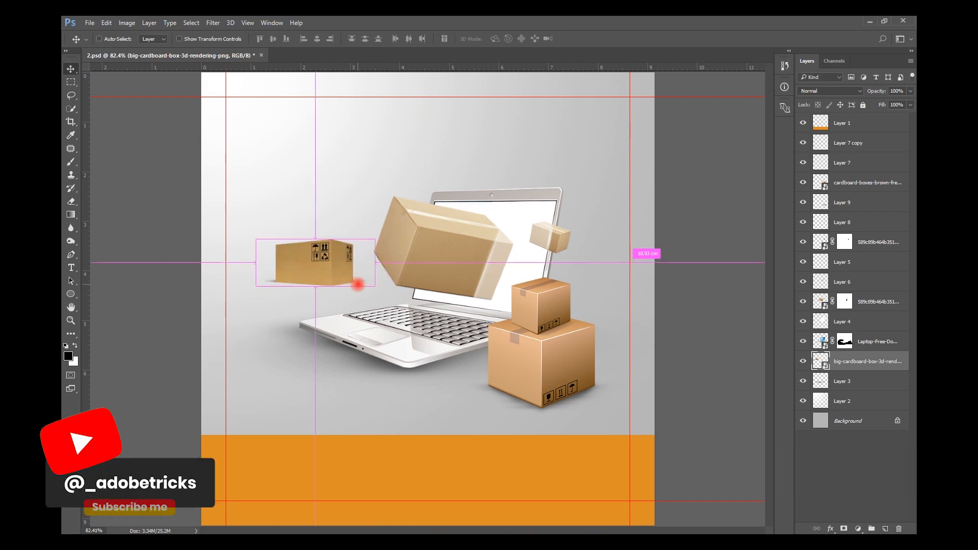
pyautogui.hotkey('ctrl', 't')
pyautogui.moveTo(376, 298); pyautogui.dragTo(338, 277)
pyautogui.moveTo(283, 273); pyautogui.dragTo(266, 256)
pyautogui.press('Return')
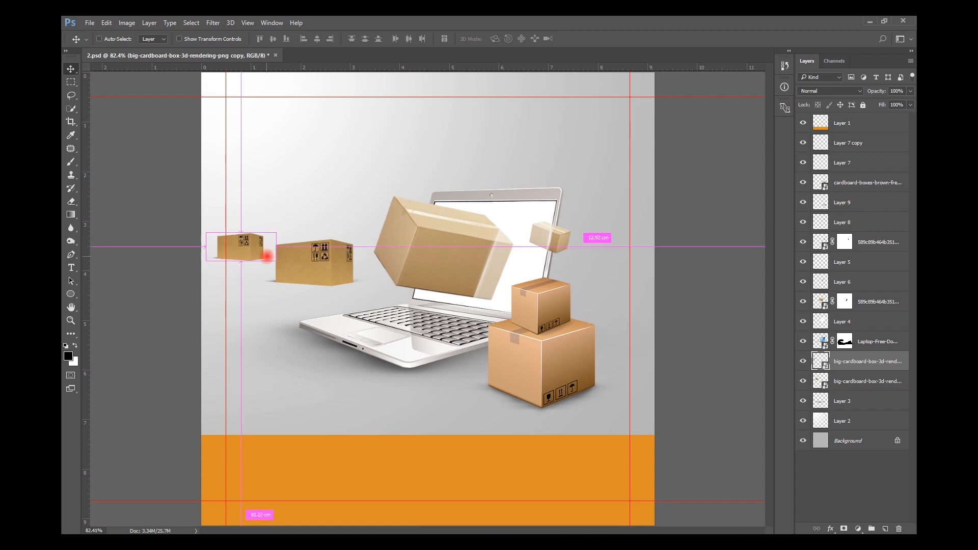
# Add the text E-COMMERSE above the laptop in black Poppins Bold at 25 pt, just above the Layer 2 gradient.
pyautogui.scroll(-1, 296, 238)
pyautogui.click(222, 108)
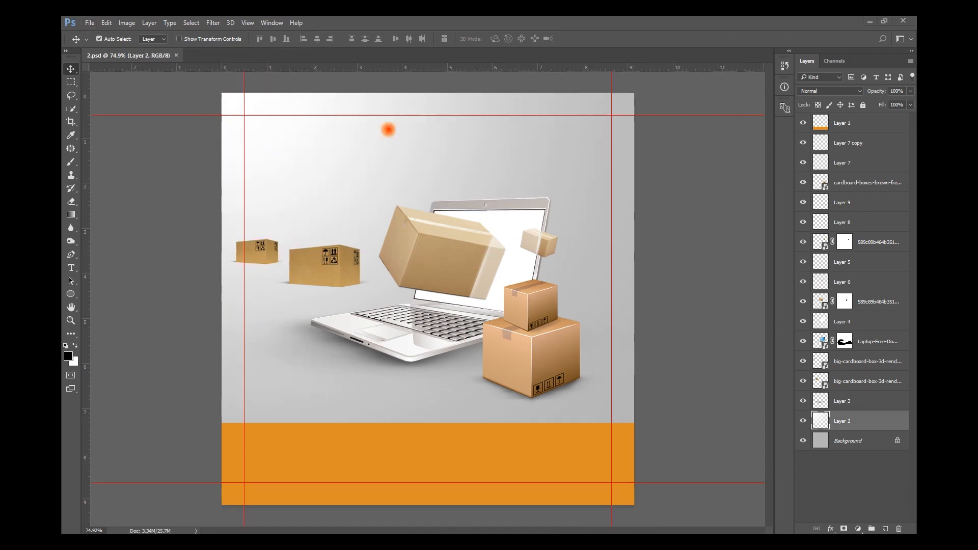
pyautogui.scroll(-1, 457, 137)
pyautogui.press('t')
pyautogui.click(385, 162)
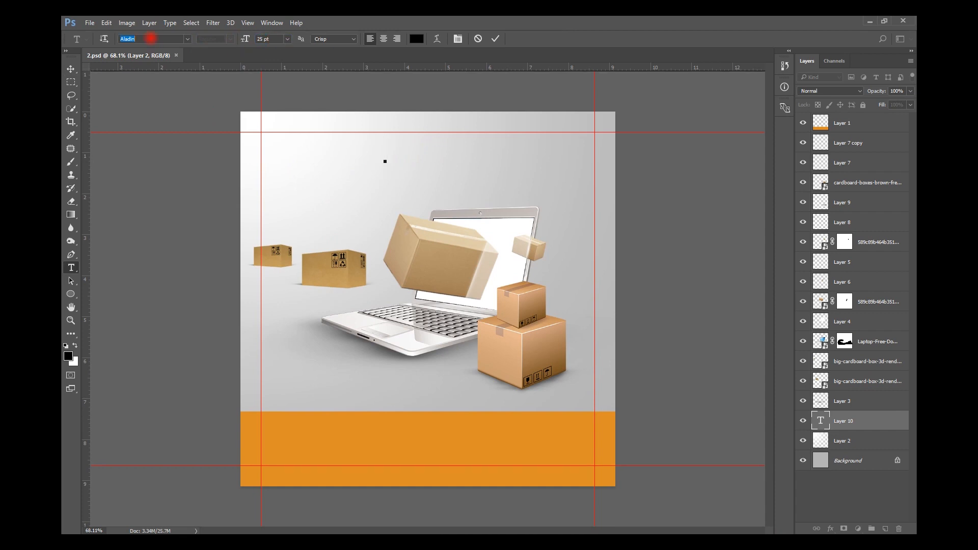
pyautogui.write('Poppi')
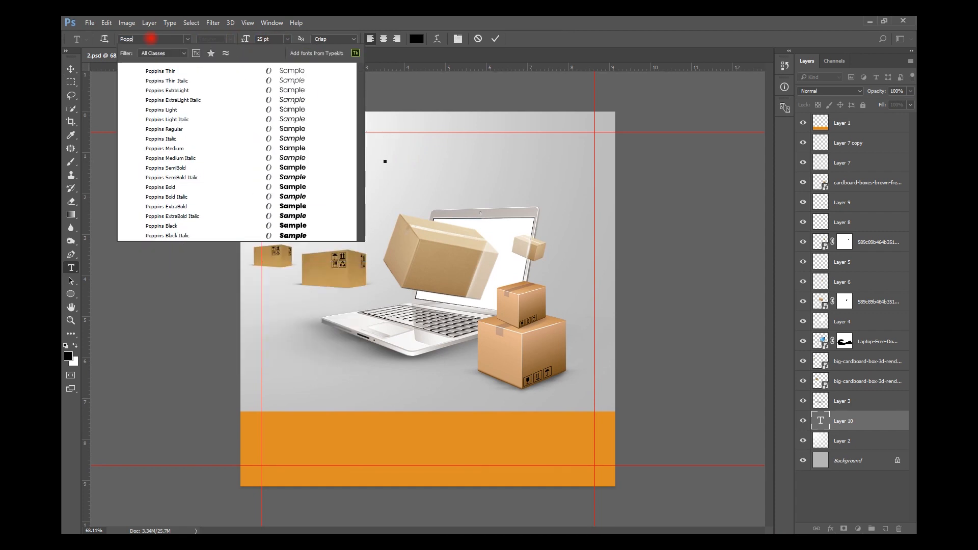
pyautogui.click(167, 187)
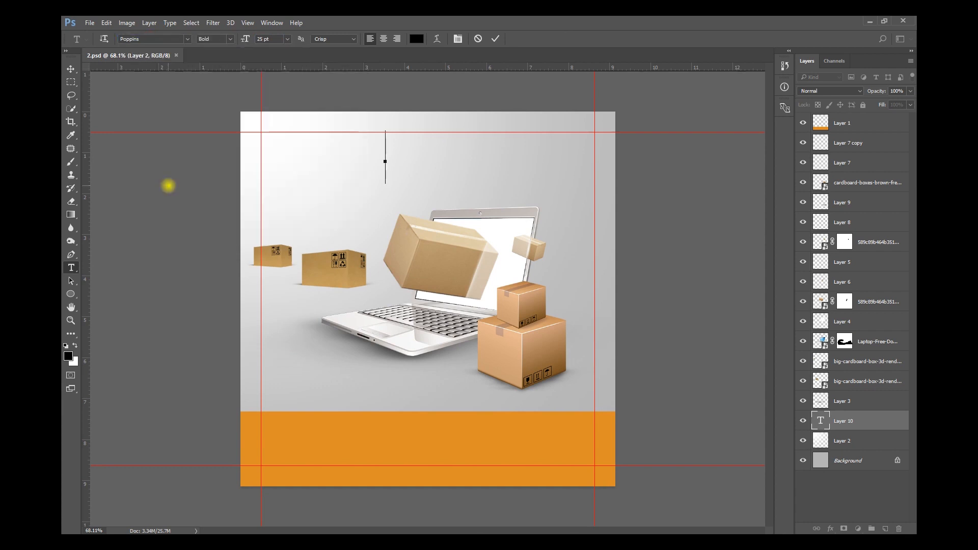
pyautogui.write('E-COM')
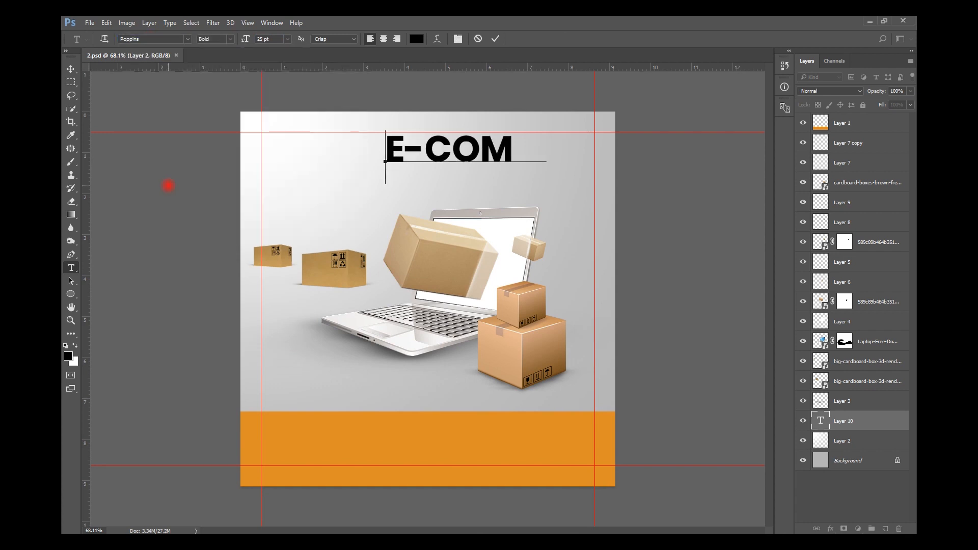
pyautogui.write('MERSE')
pyautogui.hotkey('ctrl', 'Return')
pyautogui.press('v')
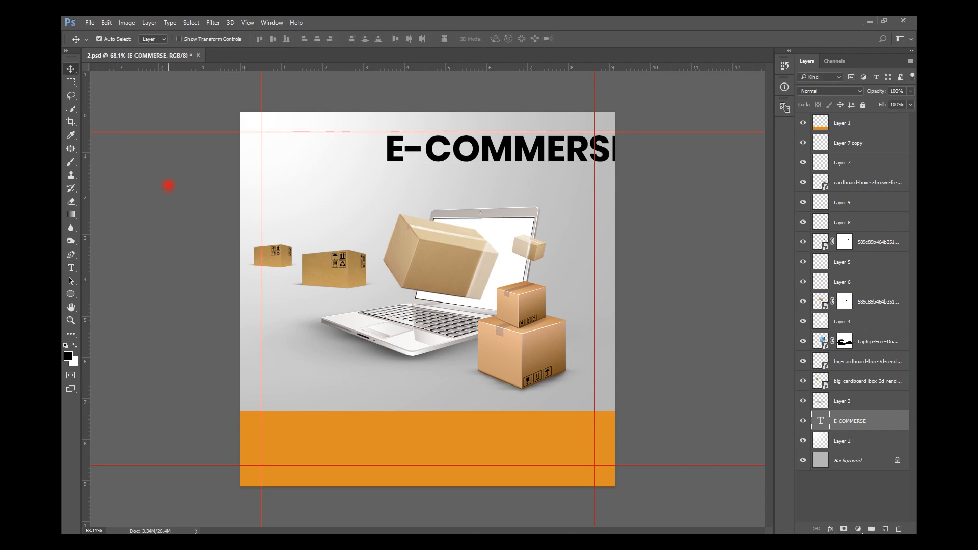
# Center the E-COMMERSE text horizontally on the canvas, scale it to about 83%, and shift it slightly down.
pyautogui.click(317, 39)
pyautogui.click(71, 82)
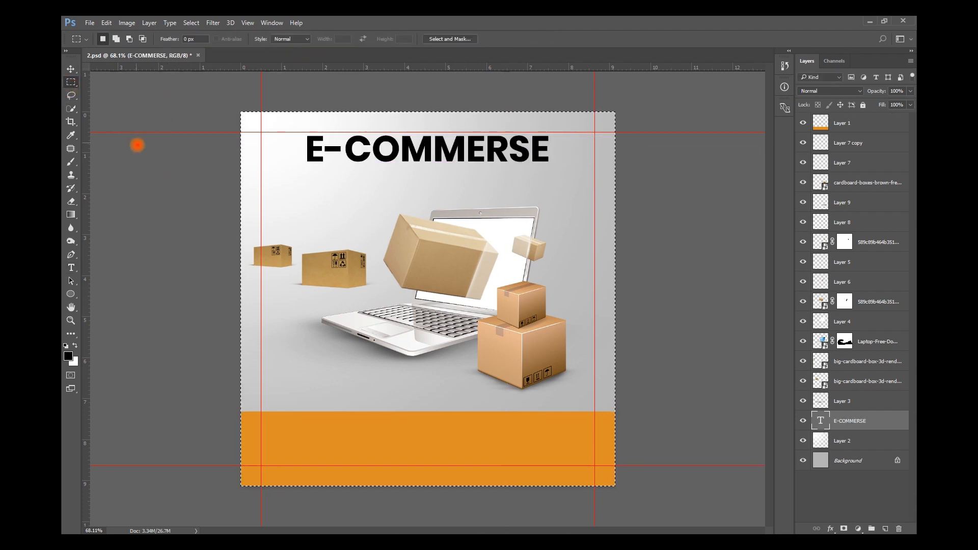
pyautogui.hotkey('ctrl', 't')
pyautogui.moveTo(555, 185); pyautogui.dragTo(533, 179)
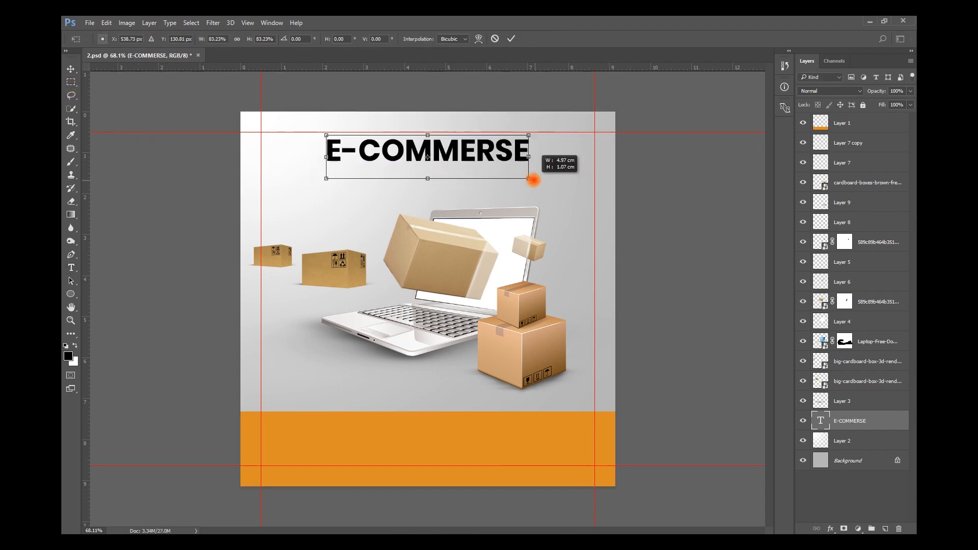
pyautogui.moveTo(484, 161); pyautogui.dragTo(484, 165)
pyautogui.doubleClick(484, 164)
# Duplicate the E-COMMERSE text layer and move the copy straight down to form a second line beneath the original.
pyautogui.hotkey('ctrl', 'j')
pyautogui.hotkey('shift', 'Down')
pyautogui.hotkey('shift', 'Down')
pyautogui.hotkey('shift', 'Down')
pyautogui.hotkey('shift', 'Down')
pyautogui.hotkey('shift', 'Down')
pyautogui.hotkey('shift', 'Down')
pyautogui.hotkey('shift', 'Down')
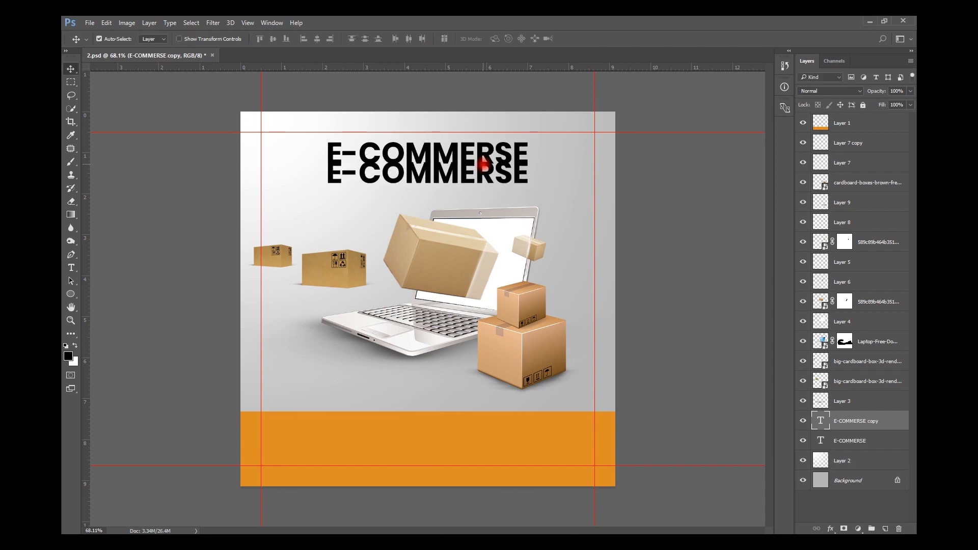
# Change the font style of the copied E-COMMERSE line to Poppins Thin, after trying Light.
pyautogui.press('t')
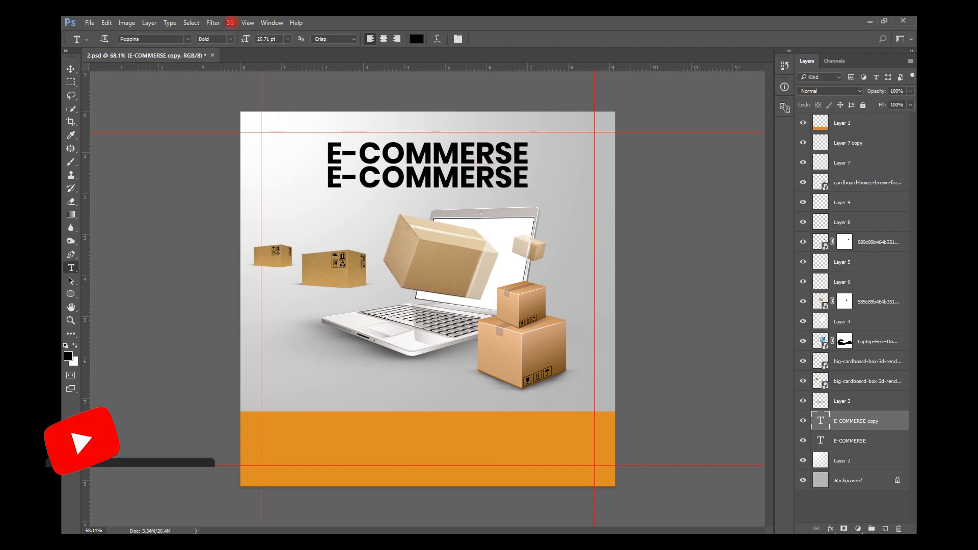
pyautogui.click(230, 39)
pyautogui.click(217, 72)
pyautogui.click(431, 176)
pyautogui.hotkey('ctrl', 'a')
pyautogui.rightClick(451, 186)
pyautogui.press('Escape')
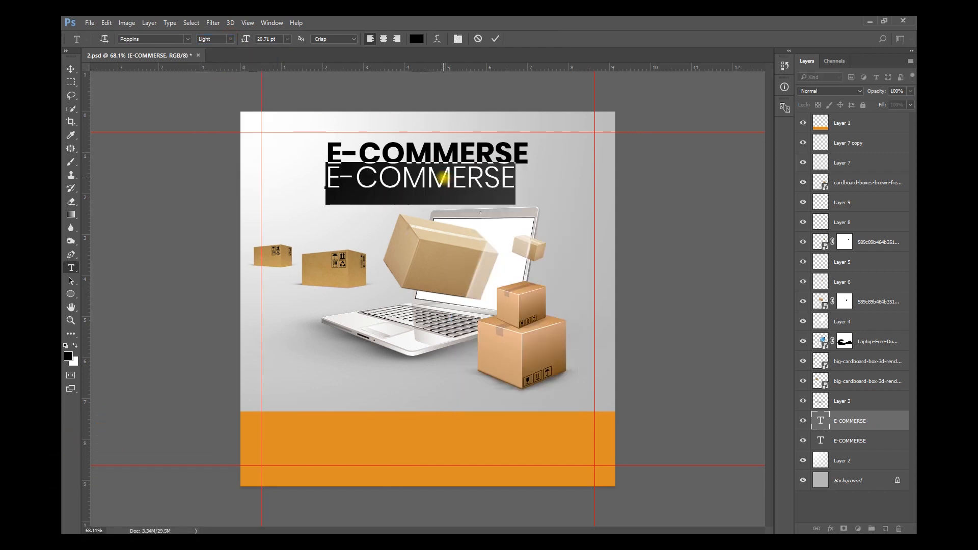
pyautogui.click(230, 38)
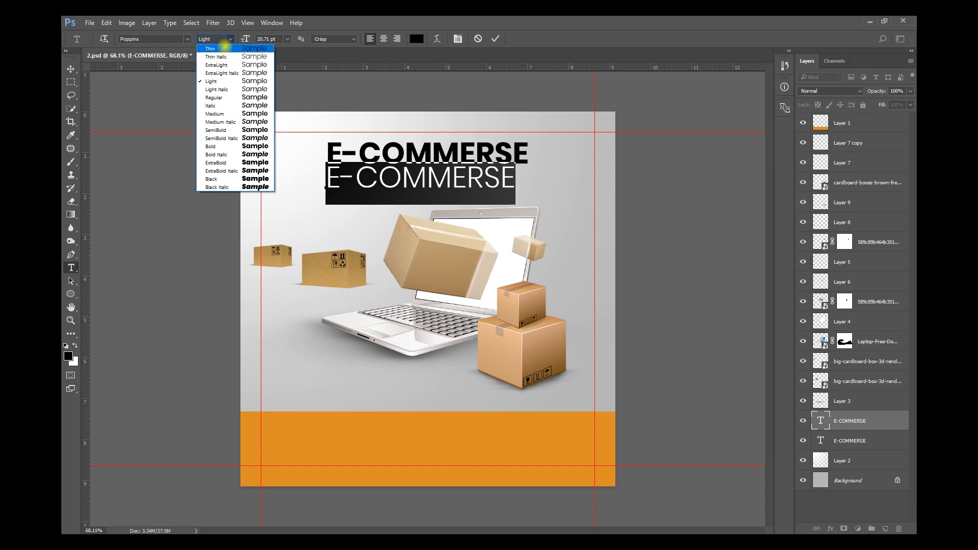
pyautogui.click(216, 48)
# Replace the copied line's text with SOULOTIONS and select the whole line.
pyautogui.click(457, 186)
pyautogui.hotkey('ctrl', 'a')
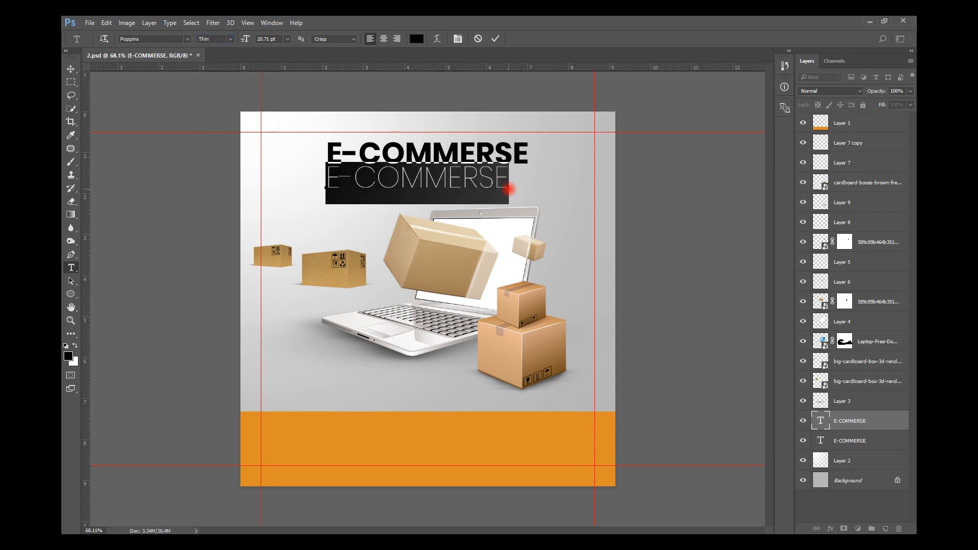
pyautogui.write('سخ')
pyautogui.hotkey('ctrl', 'z')
pyautogui.write('SOULOTIONS')
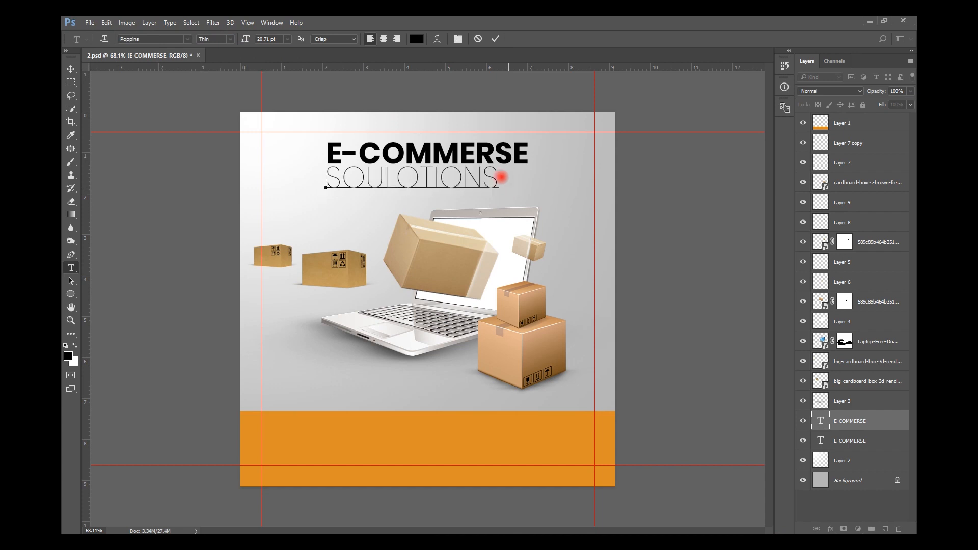
pyautogui.hotkey('ctrl', 'a')
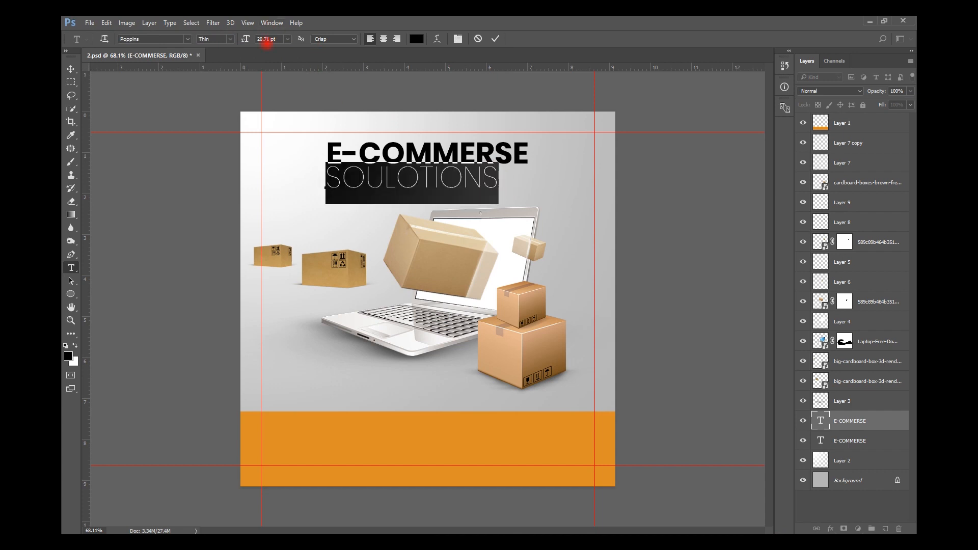
# Set the second headline line to 12 pt and extend its text to SOULOTIONS 4 YOUR BUSINESS.
pyautogui.write('12')
pyautogui.press('Return')
pyautogui.moveTo(489, 175); pyautogui.dragTo(502, 173)
pyautogui.write('4')
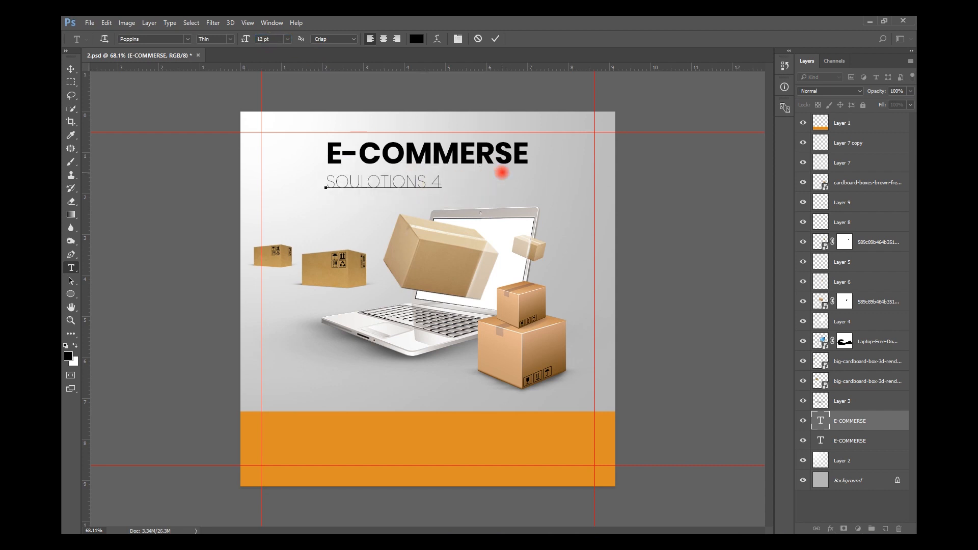
pyautogui.write(' YOUR B USINESS')
pyautogui.hotkey('ctrl', 'Return')
# Center the SOULOTIONS 4 YOUR BUSINESS line horizontally on the canvas.
pyautogui.press('v')
pyautogui.hotkey('ctrl', 'a')
pyautogui.click(317, 39)
pyautogui.hotkey('ctrl', 'd')
# Set the word SOULOTIONS to Poppins Regular and the words 4 YOUR BUSINESS to Poppins Light.
pyautogui.press('t')
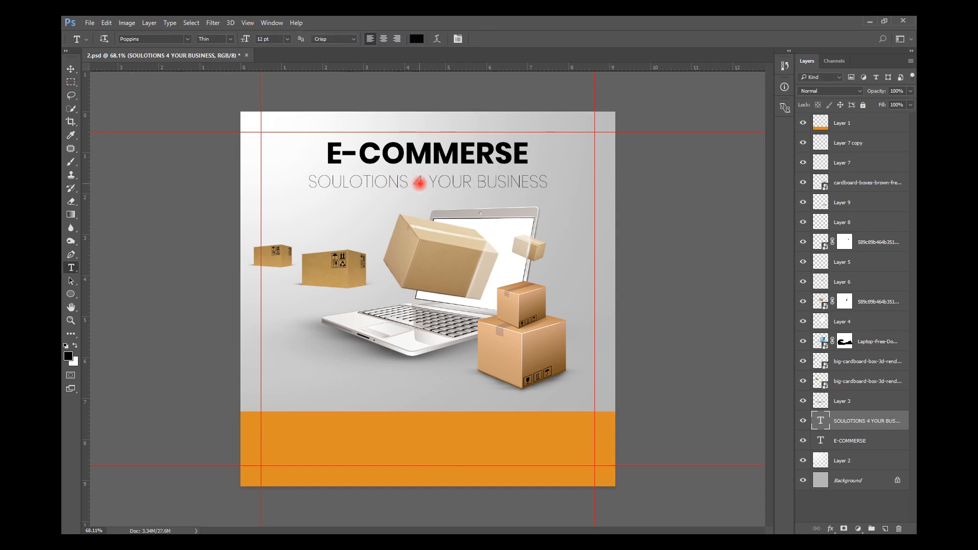
pyautogui.moveTo(410, 182); pyautogui.dragTo(309, 183)
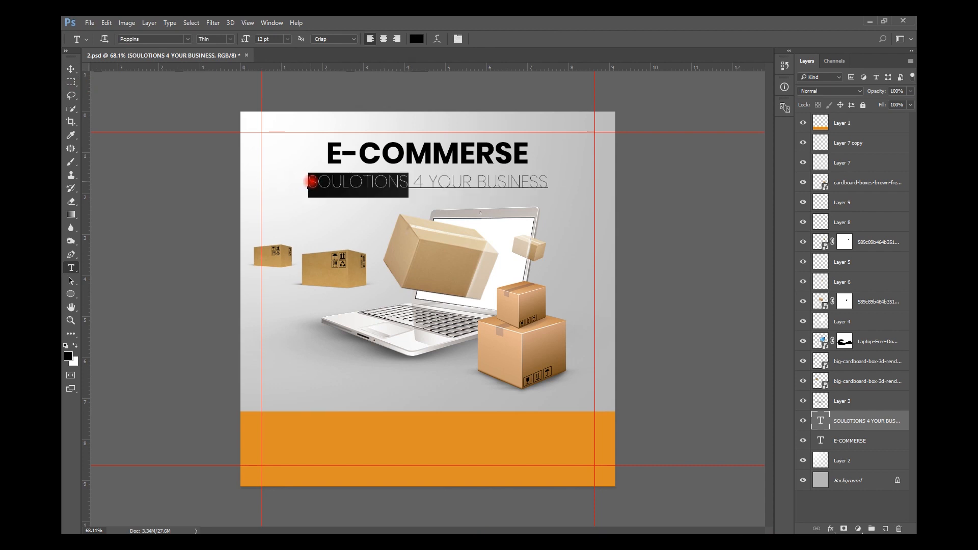
pyautogui.click(231, 38)
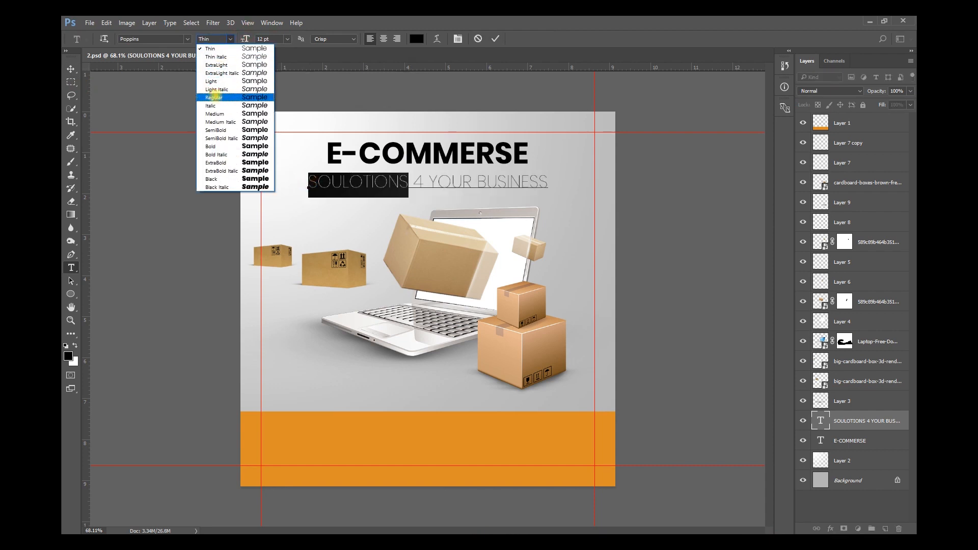
pyautogui.click(215, 95)
pyautogui.moveTo(419, 182); pyautogui.dragTo(561, 182)
pyautogui.click(226, 41)
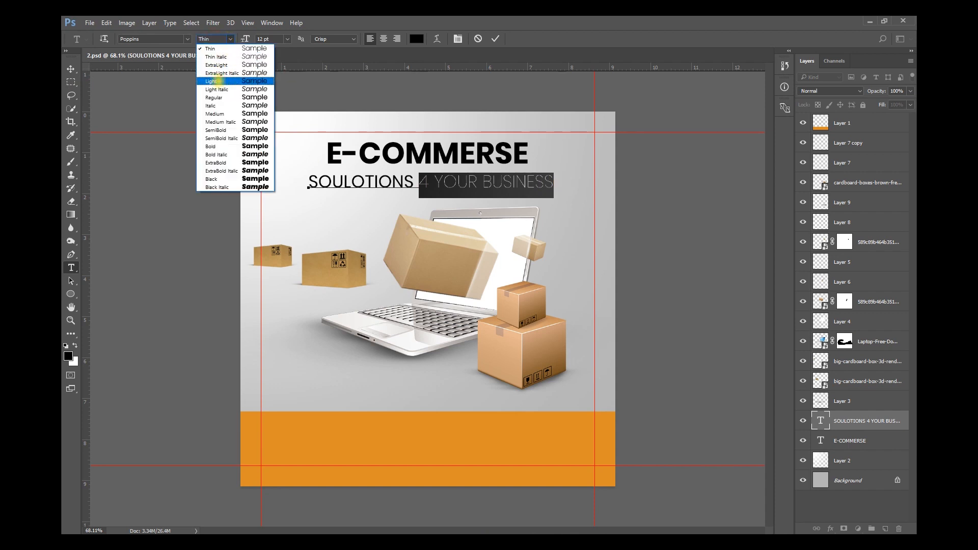
pyautogui.click(216, 96)
# Re-center the restyled second headline line horizontally on the canvas.
pyautogui.click(71, 68)
pyautogui.click(317, 40)
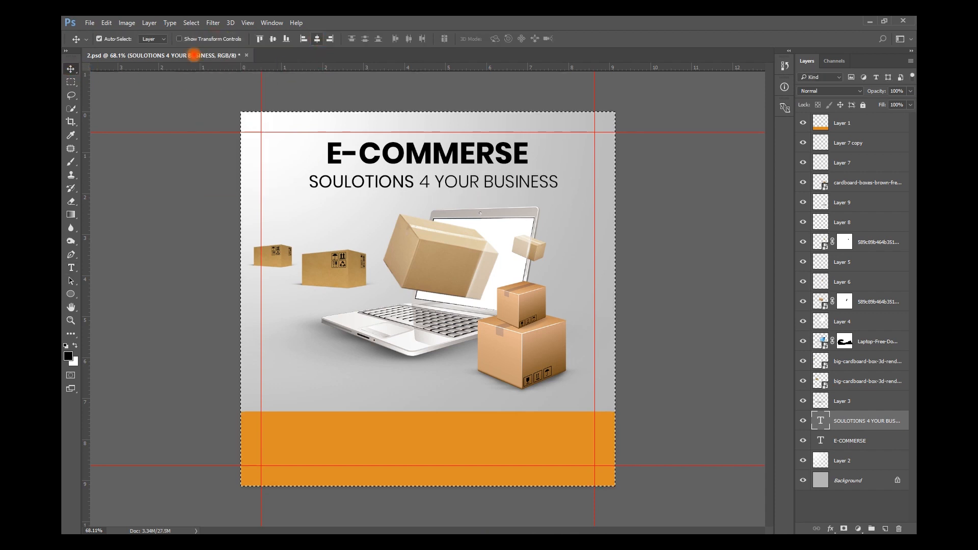
pyautogui.click(99, 39)
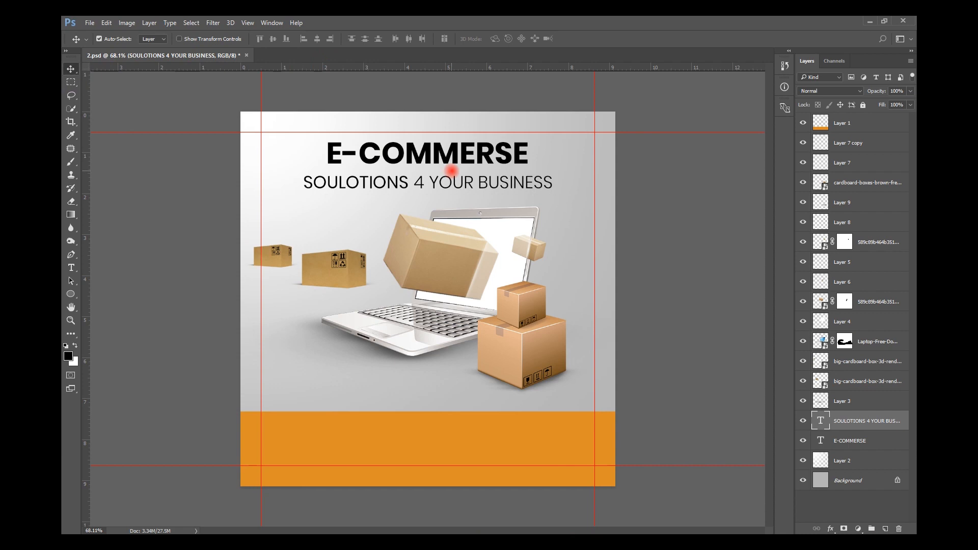
pyautogui.scroll(3, 533, 169)
pyautogui.click(69, 356)
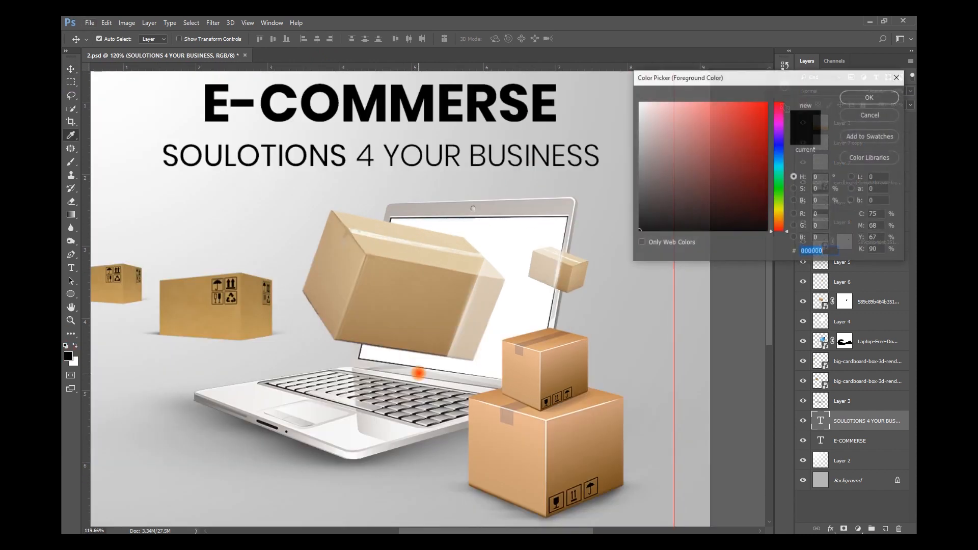
pyautogui.press('Escape')
# Set the foreground color to the orange sampled from the bottom band.
pyautogui.scroll(-6, 424, 384)
pyautogui.click(68, 355)
pyautogui.click(255, 454)
pyautogui.press('Return')
# Make a thin horizontal rectangular selection beneath 4 YOUR BUSINESS and fill it with the orange on a new layer.
pyautogui.scroll(6, 415, 273)
pyautogui.scroll(2, 420, 266)
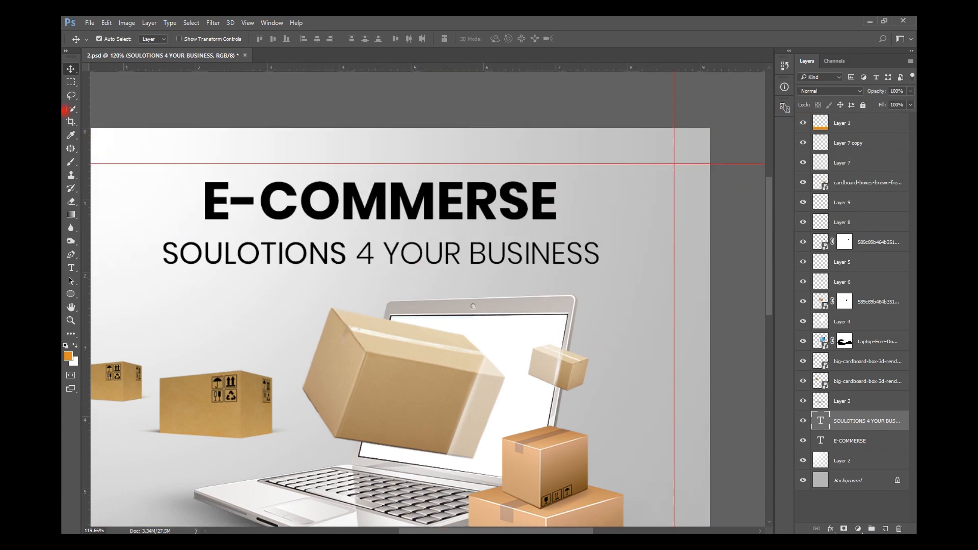
pyautogui.click(71, 82)
pyautogui.moveTo(592, 271); pyautogui.dragTo(359, 270)
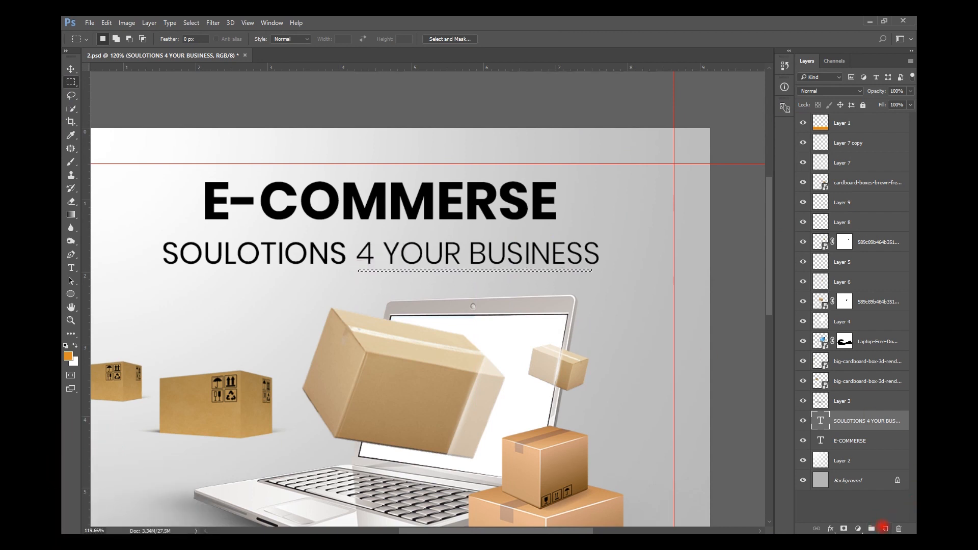
pyautogui.click(886, 529)
pyautogui.hotkey('alt', 'BackSpace')
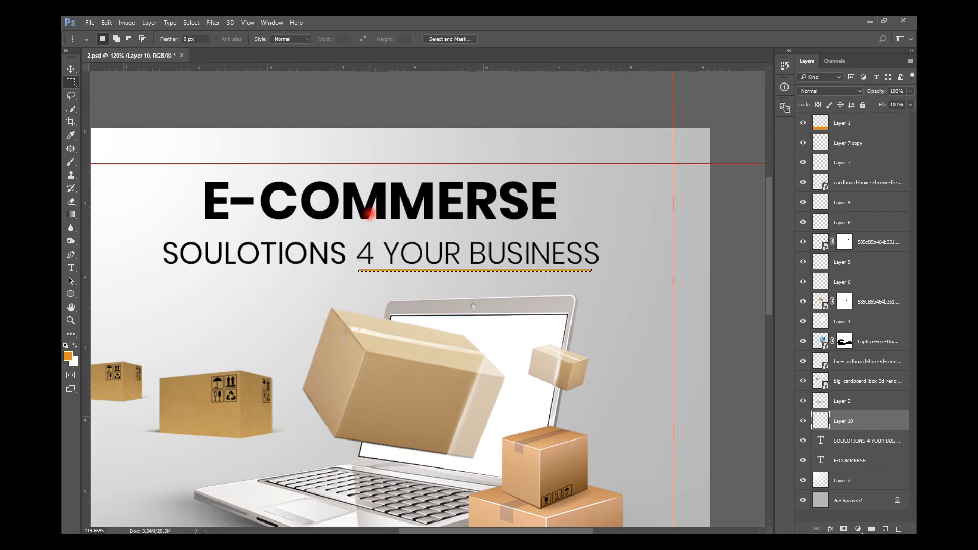
# Deselect, nudge the orange underline slightly down, and save the document.
pyautogui.hotkey('ctrl', 'd')
pyautogui.press('v')
pyautogui.press('Down')
pyautogui.hotkey('ctrl', '0')
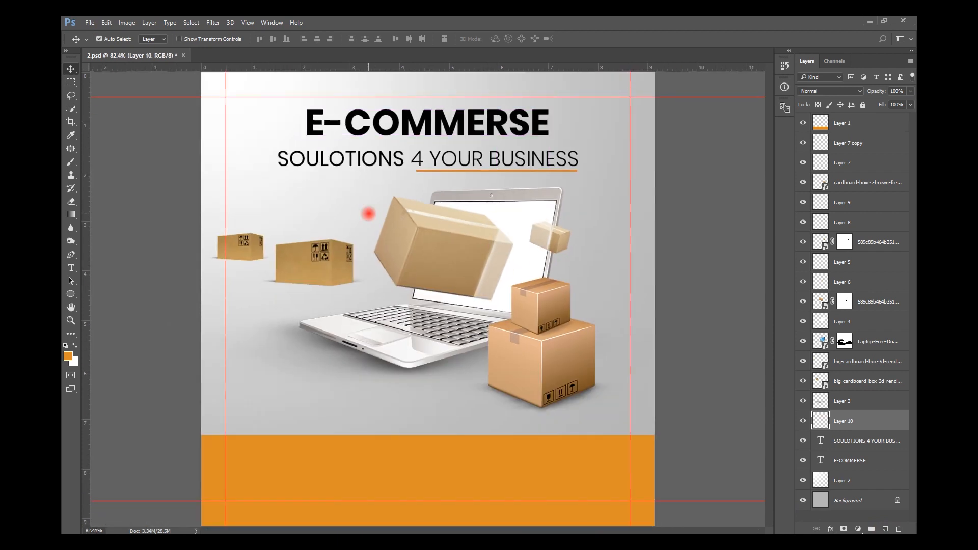
pyautogui.hotkey('ctrl', 's')
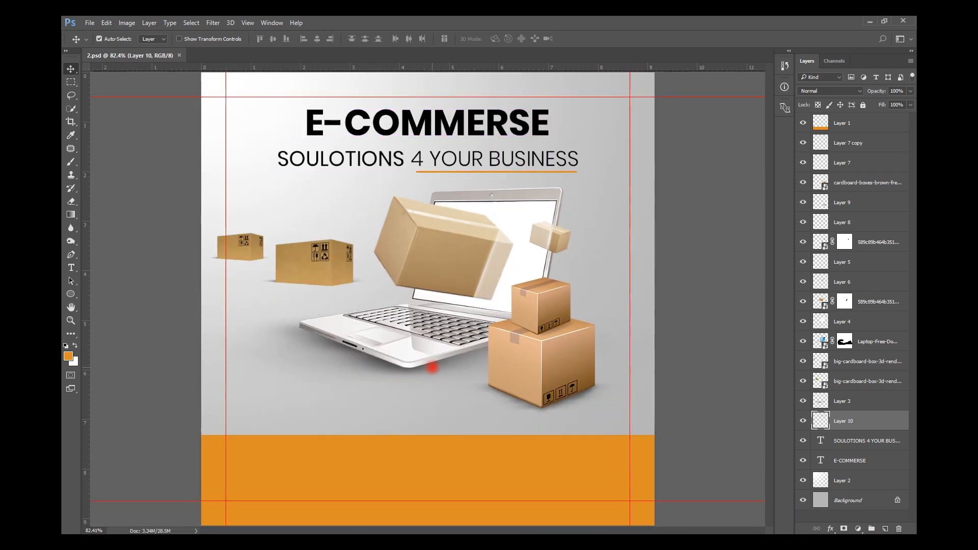
# Select the orange band's layer and set the Pen tool to Shape mode with no fill.
pyautogui.scroll(-1, 433, 367)
pyautogui.click(425, 455)
pyautogui.click(71, 255)
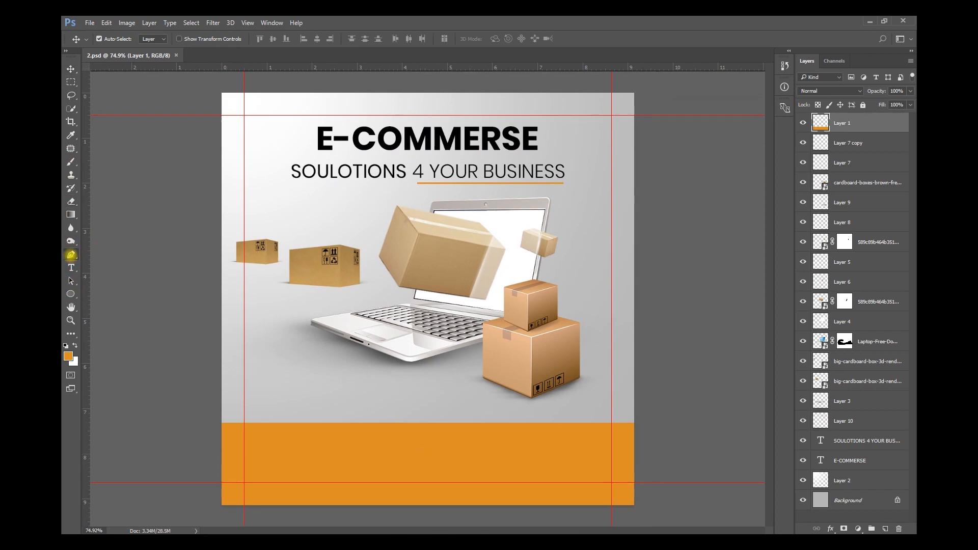
pyautogui.click(114, 39)
pyautogui.click(116, 49)
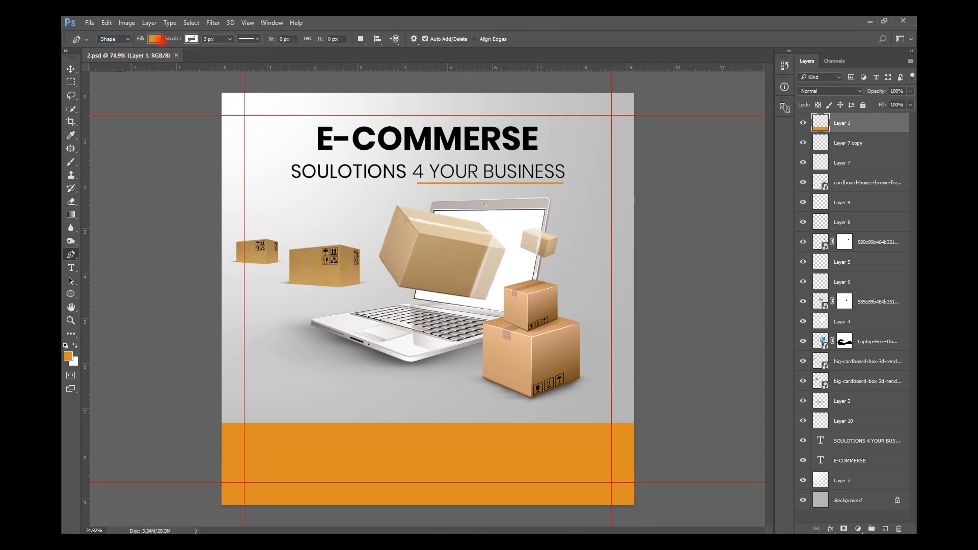
pyautogui.click(154, 40)
pyautogui.click(112, 58)
# Give the Pen tool's shape stroke a solid white color and a width of 7 px.
pyautogui.click(192, 40)
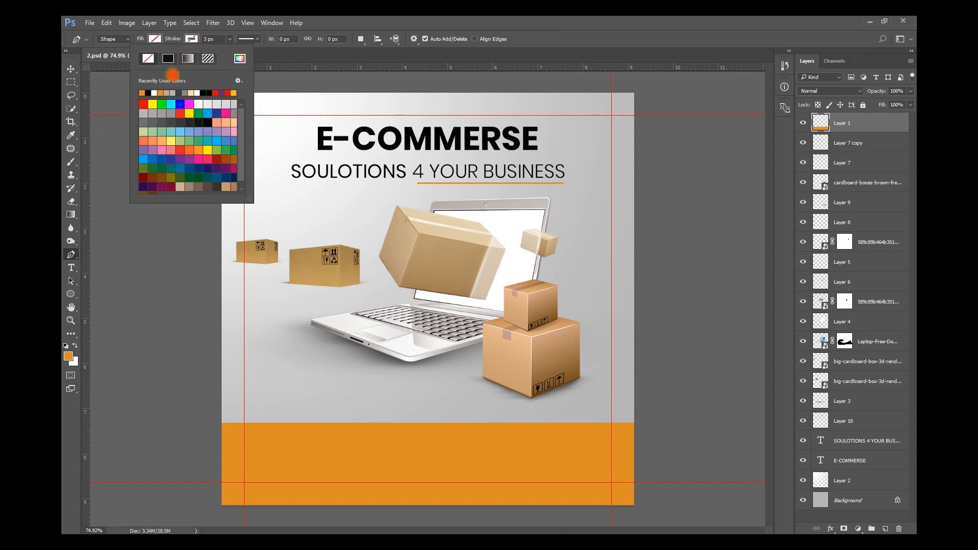
pyautogui.click(188, 58)
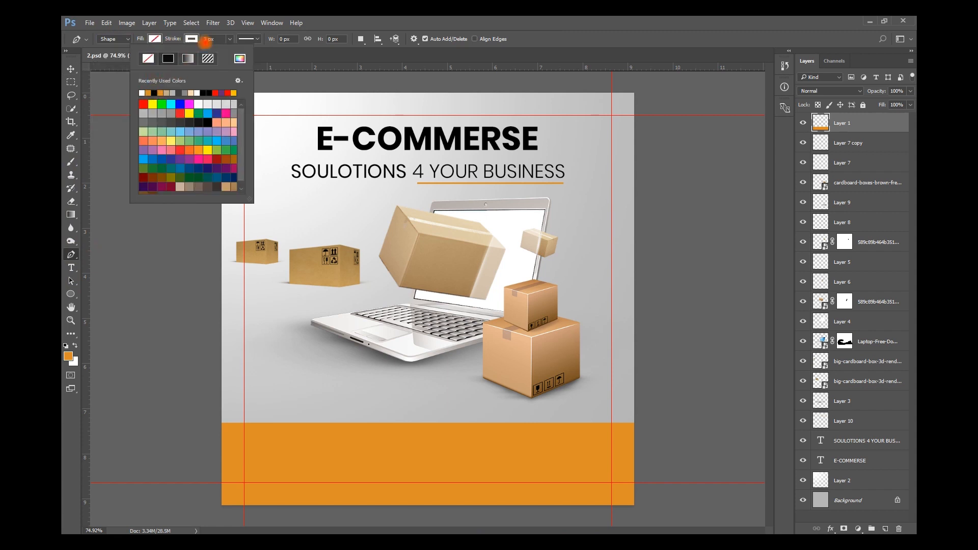
pyautogui.click(210, 39)
pyautogui.write('7')
pyautogui.press('Return')
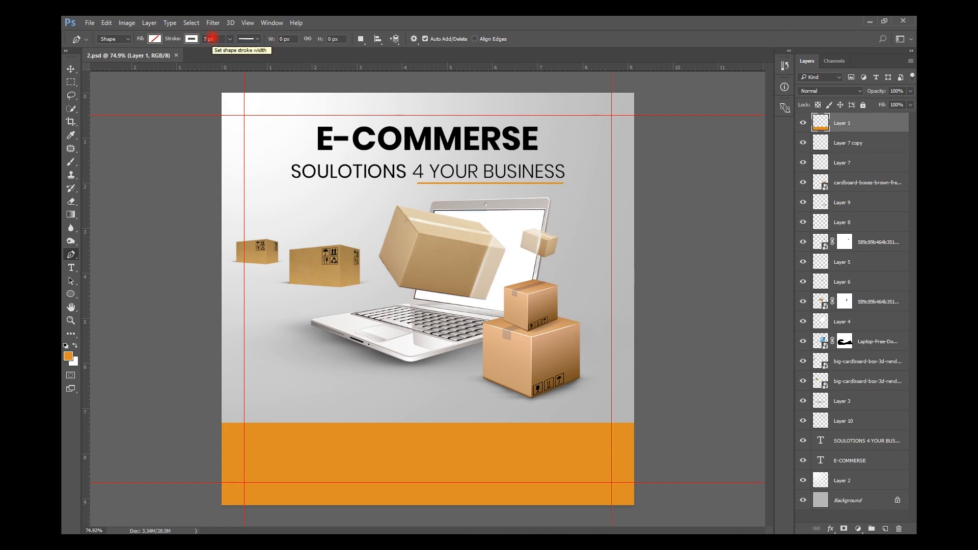
# Draw a vertical white divider line across the orange band about a quarter of the way in, and nudge it right.
pyautogui.scroll(4, 289, 473)
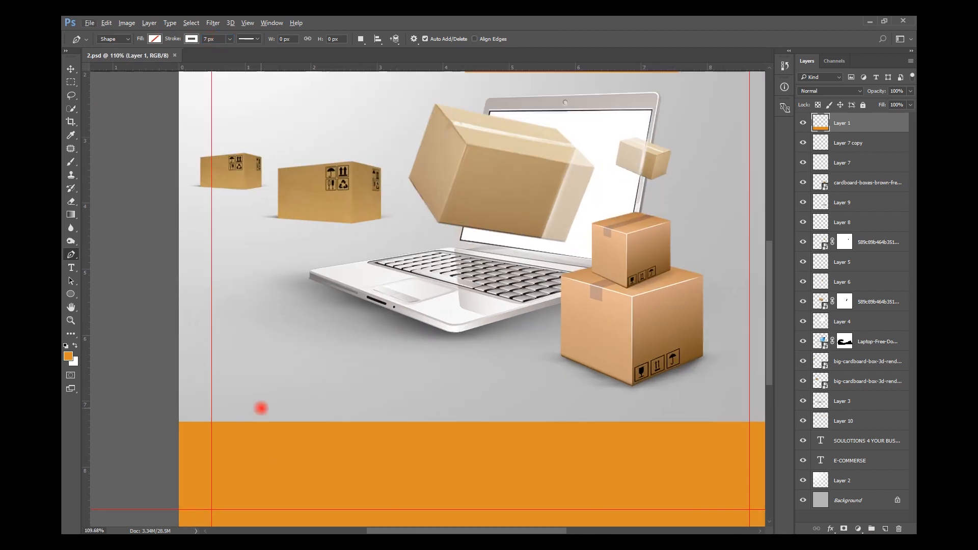
pyautogui.click(329, 426)
pyautogui.click(328, 508)
pyautogui.press('v')
pyautogui.hotkey('shift', 'Right')
# Duplicate the divider line and shift the copy straight right to about two thirds of the band's width.
pyautogui.hotkey('ctrl', '0')
pyautogui.hotkey('ctrl', 'j')
pyautogui.hotkey('shift', 'Right')
pyautogui.hotkey('shift', 'Right')
pyautogui.hotkey('shift', 'Right')
pyautogui.hotkey('shift', 'Right')
pyautogui.hotkey('shift', 'Right')
pyautogui.hotkey('shift', 'Right')
pyautogui.hotkey('shift', 'Right')
pyautogui.hotkey('shift', 'Right')
pyautogui.hotkey('shift', 'Right')
pyautogui.hotkey('shift', 'Right')
pyautogui.hotkey('shift', 'Right')
pyautogui.hotkey('shift', 'Right')
pyautogui.hotkey('shift', 'Right')
pyautogui.hotkey('shift', 'Right')
pyautogui.hotkey('shift', 'Right')
pyautogui.hotkey('shift', 'Right')
pyautogui.hotkey('shift', 'Right')
pyautogui.hotkey('shift', 'Right')
pyautogui.hotkey('shift', 'Right')
pyautogui.hotkey('shift', 'Right')
pyautogui.hotkey('shift', 'Right')
pyautogui.hotkey('shift', 'Right')
pyautogui.hotkey('shift', 'Right')
pyautogui.hotkey('shift', 'Right')
pyautogui.hotkey('shift', 'Right')
pyautogui.hotkey('shift', 'Right')
# Group the two divider lines and center the group horizontally on the canvas.
pyautogui.keyDown('shift'); pyautogui.click(865, 144); pyautogui.keyUp('shift')
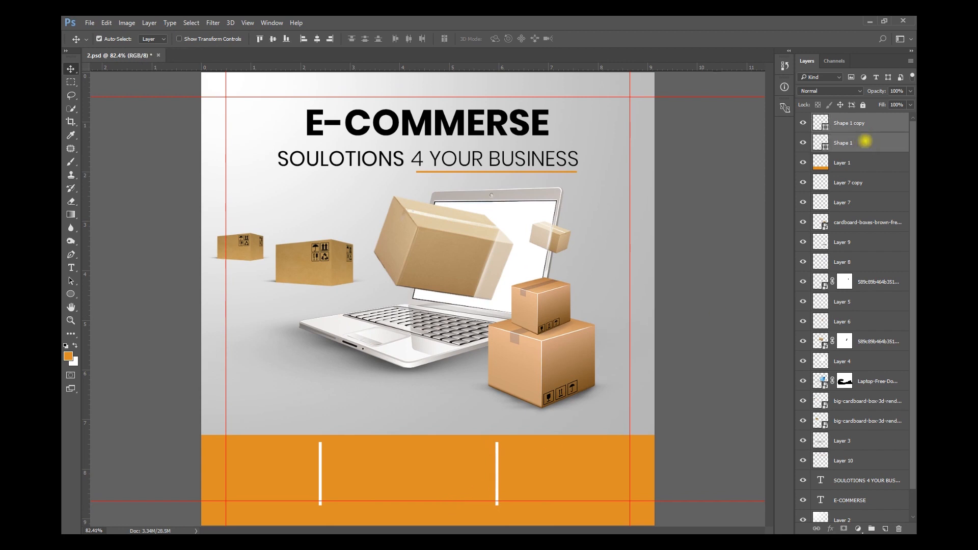
pyautogui.hotkey('ctrl', 'g')
pyautogui.hotkey('ctrl', 'a')
pyautogui.click(317, 38)
pyautogui.hotkey('ctrl', 'd')
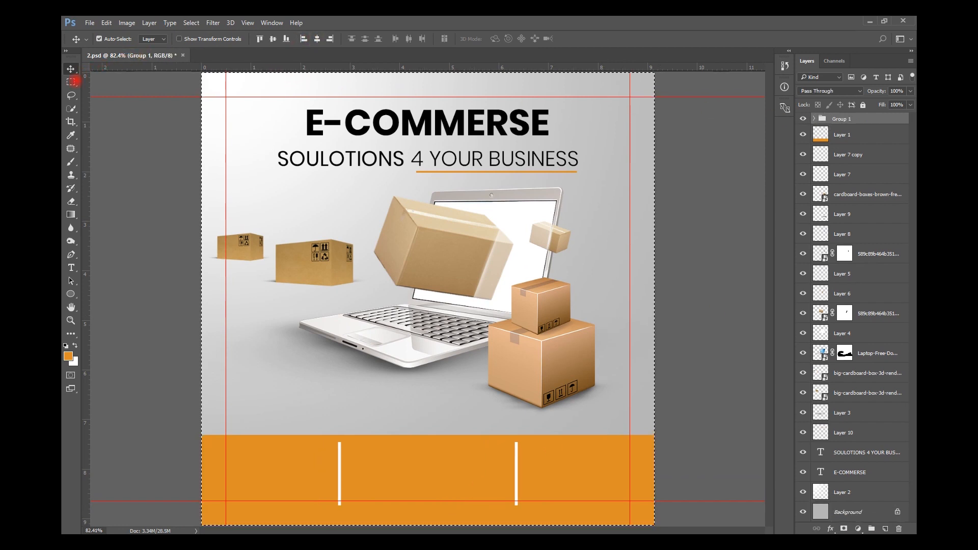
# Add the text Call in the first section of the orange band and color it white.
pyautogui.press('t')
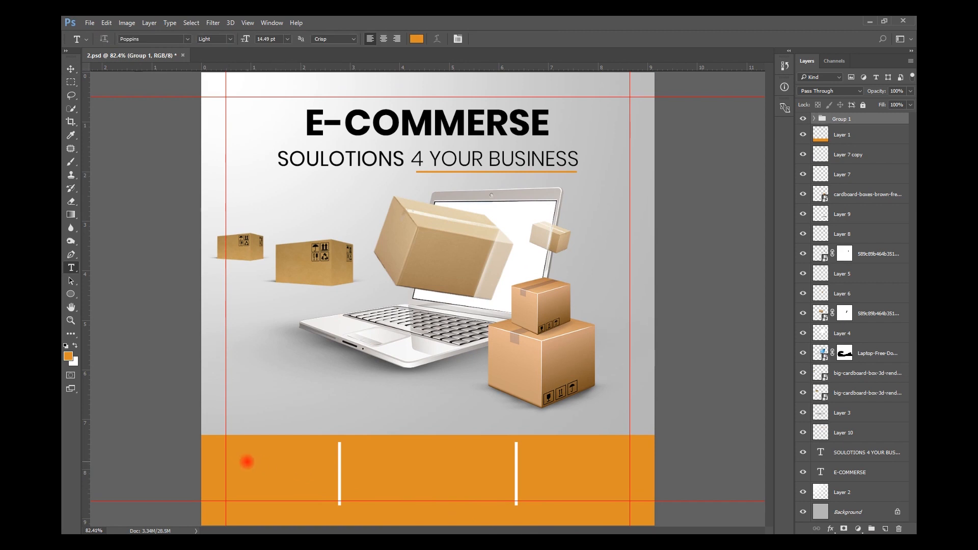
pyautogui.click(244, 462)
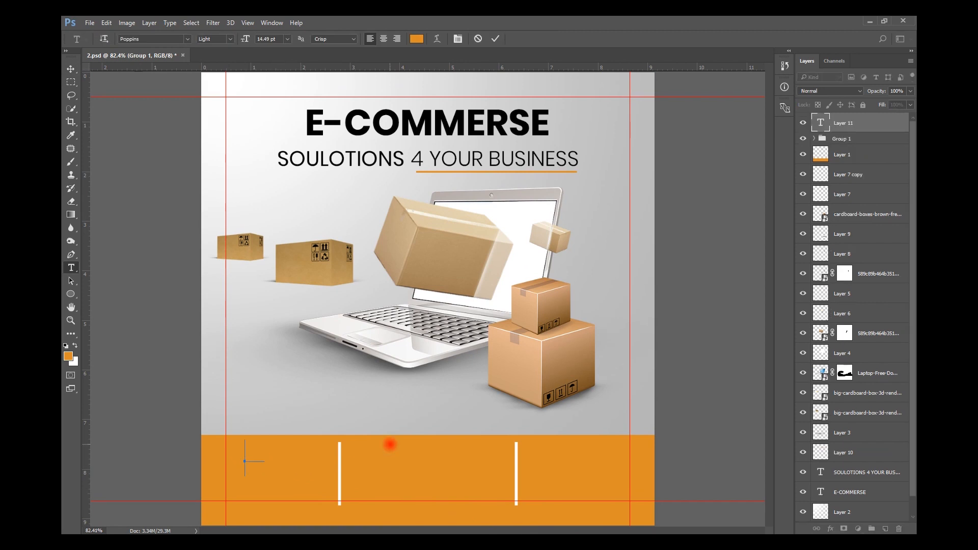
pyautogui.hotkey('ctrl', 'Return')
pyautogui.press('x')
pyautogui.hotkey('alt', 'BackSpace')
# Duplicate the Call label into the middle section of the orange band and nudge the copy right.
pyautogui.press('v')
pyautogui.moveTo(274, 457); pyautogui.dragTo(425, 465)
pyautogui.hotkey('shift', 'Right')
pyautogui.hotkey('shift', 'Right')
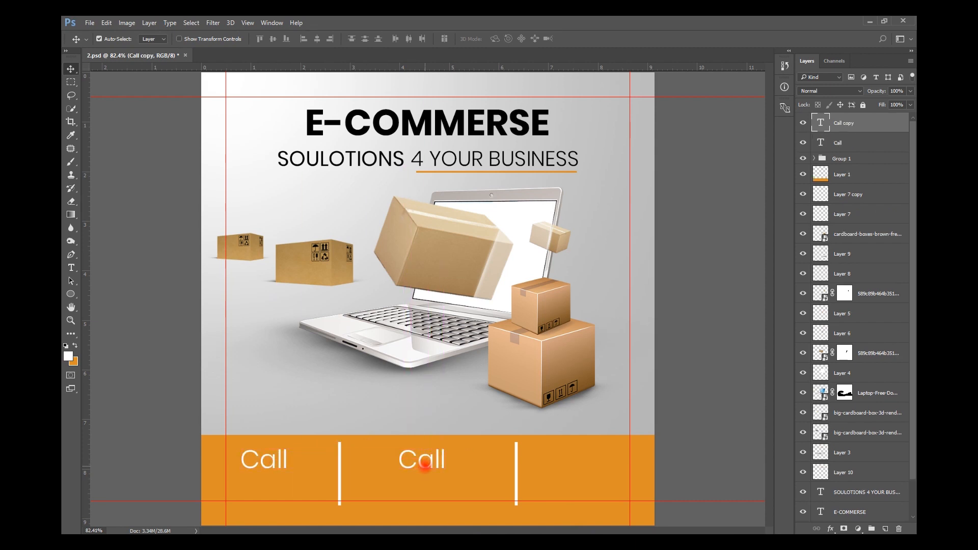
# Change the middle label's text to Location and move it left within its section.
pyautogui.press('t')
pyautogui.doubleClick(425, 465)
pyautogui.write('Location')
pyautogui.hotkey('ctrl', 'Return')
pyautogui.press('v')
pyautogui.moveTo(432, 464); pyautogui.dragTo(399, 461)
# Duplicate the Call label into the last section of the band and change the copy's text to Email.
pyautogui.moveTo(275, 460); pyautogui.dragTo(558, 461)
pyautogui.press('t')
pyautogui.doubleClick(558, 462)
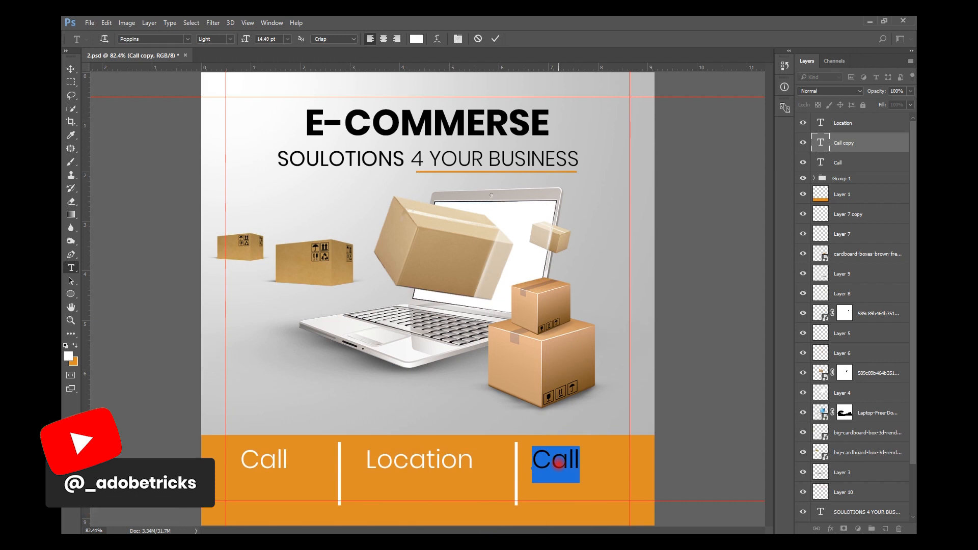
pyautogui.write('ُةشهم')
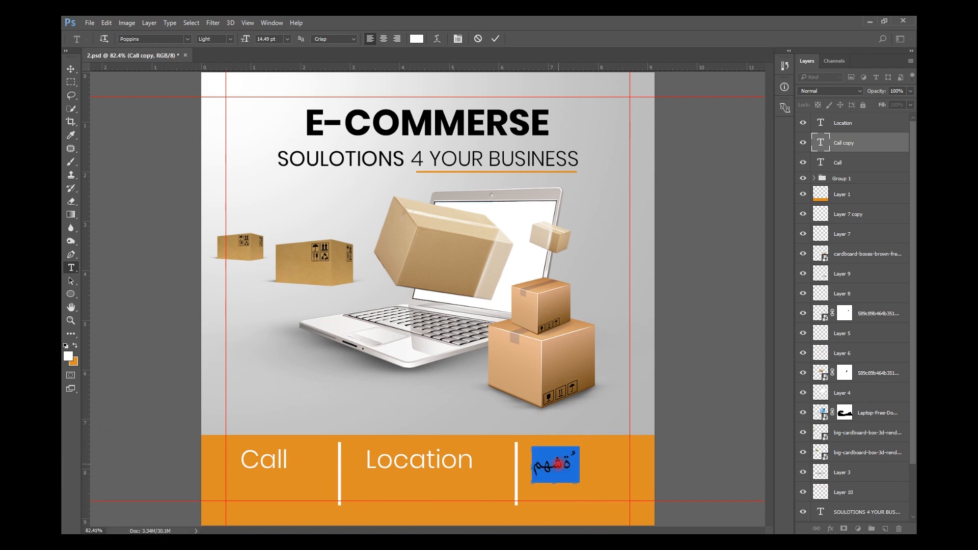
pyautogui.hotkey('ctrl', 'z')
pyautogui.write('Email')
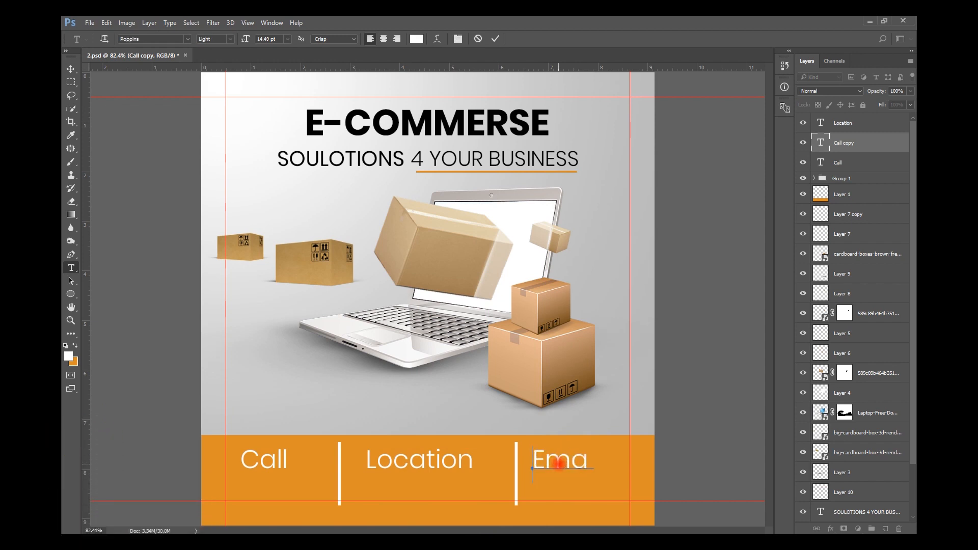
pyautogui.hotkey('ctrl', 'Return')
pyautogui.press('v')
# Set the Call, Email and Location text layers together to 8 pt Poppins SemiBold.
pyautogui.click(838, 163)
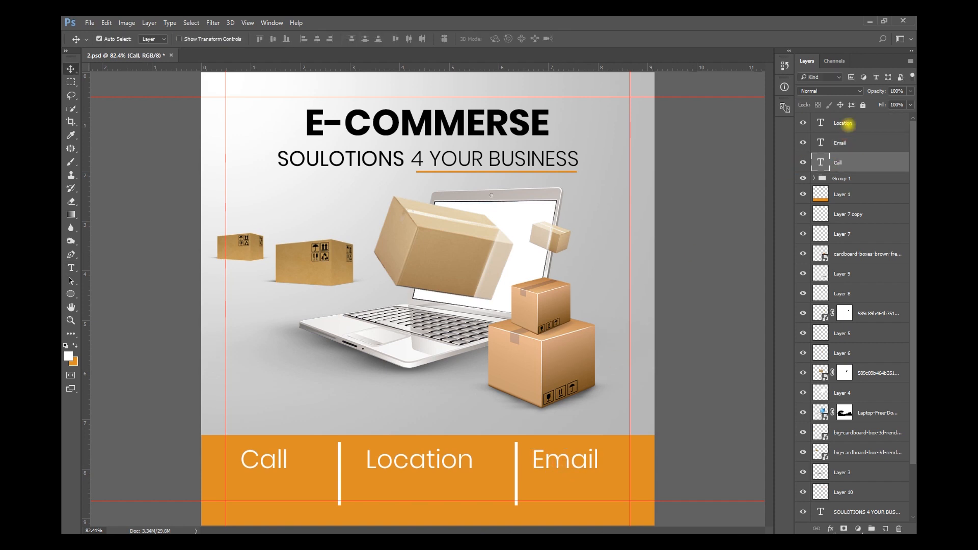
pyautogui.keyDown('shift'); pyautogui.click(846, 124); pyautogui.keyUp('shift')
pyautogui.press('t')
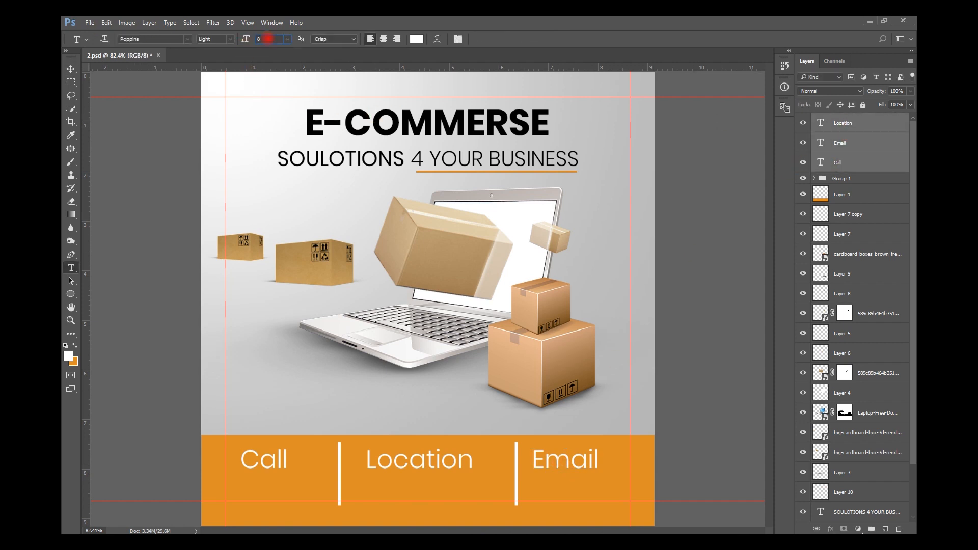
pyautogui.press('Return')
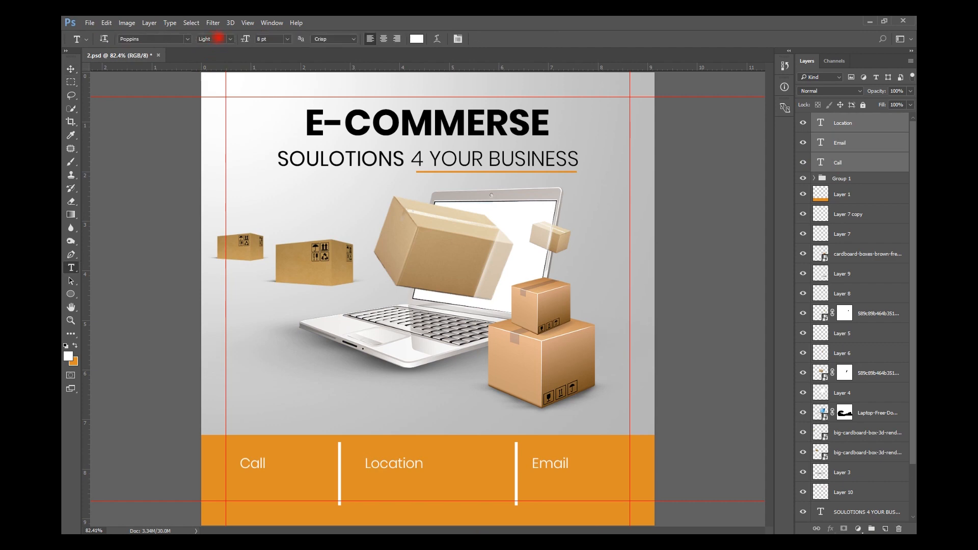
pyautogui.click(217, 39)
pyautogui.click(224, 130)
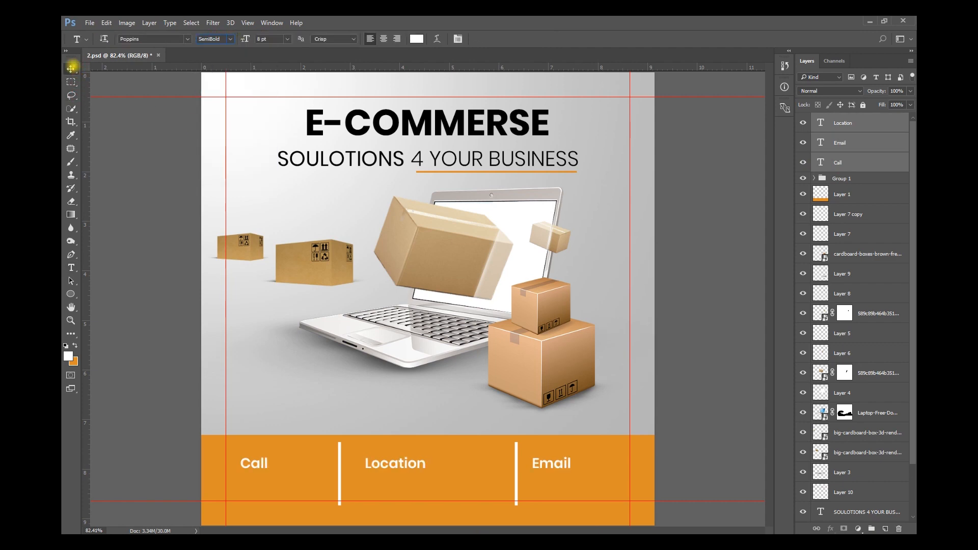
pyautogui.press('c')
pyautogui.click(741, 311)
pyautogui.click(719, 268)
pyautogui.press('Escape')
# Move the Call label up and left, near the band's upper edge beside the left margin guide.
pyautogui.press('v')
pyautogui.click(256, 463)
pyautogui.scroll(4, 259, 465)
pyautogui.scroll(-5, 258, 465)
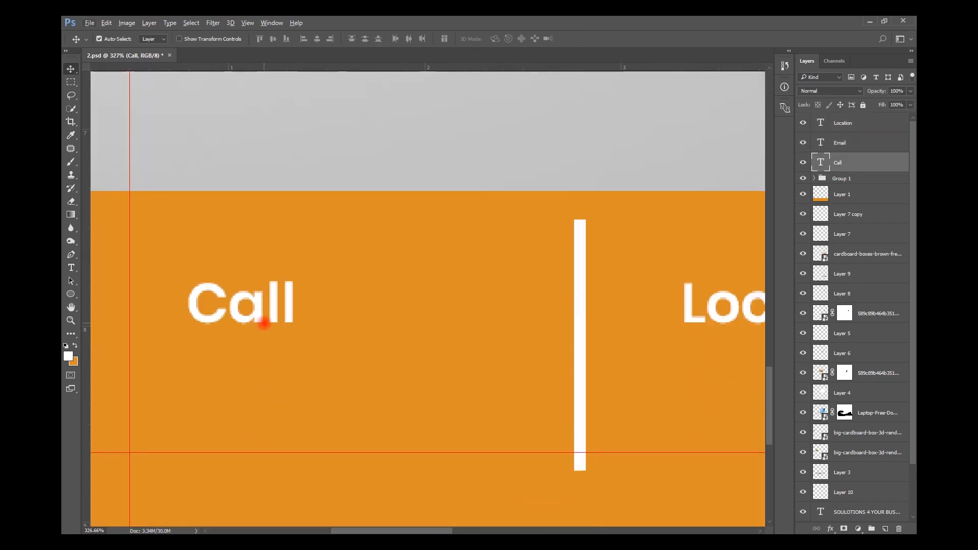
pyautogui.moveTo(262, 321); pyautogui.dragTo(215, 233)
# Move the Location and Email labels up near the band's upper edge, roughly level with the Call label.
pyautogui.moveTo(724, 311); pyautogui.dragTo(700, 230)
pyautogui.scroll(-3, 417, 478)
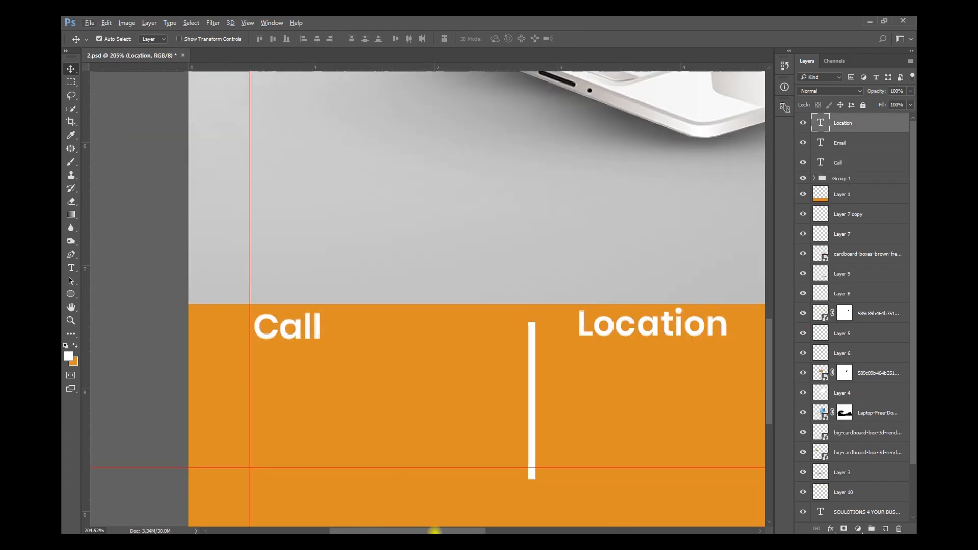
pyautogui.scroll(-3, 515, 457)
pyautogui.hscroll(2, 496, 529)
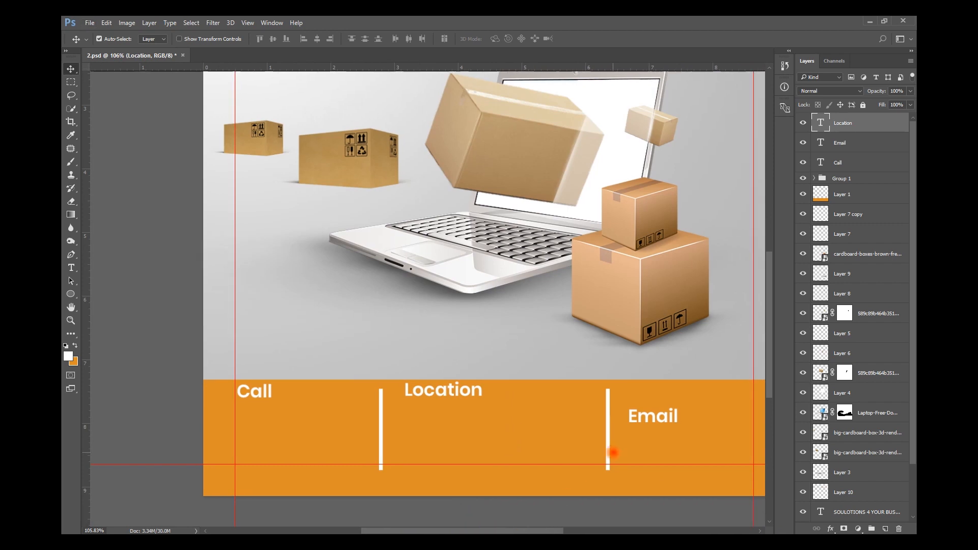
pyautogui.moveTo(643, 419); pyautogui.dragTo(643, 394)
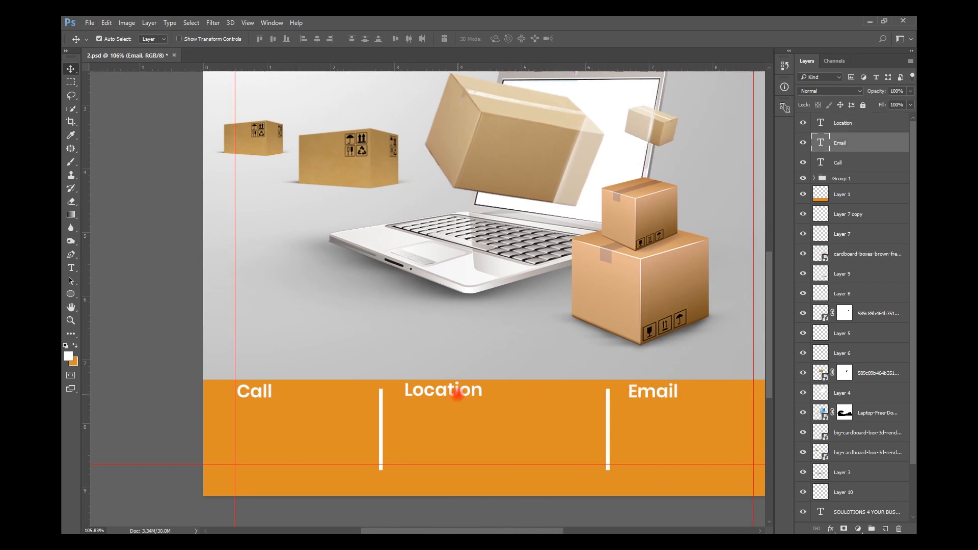
# Distribute the Call, Location and Email labels evenly by their horizontal centres and by their top edges.
pyautogui.keyDown('shift'); pyautogui.click(443, 391); pyautogui.keyUp('shift')
pyautogui.keyDown('shift'); pyautogui.click(258, 391); pyautogui.keyUp('shift')
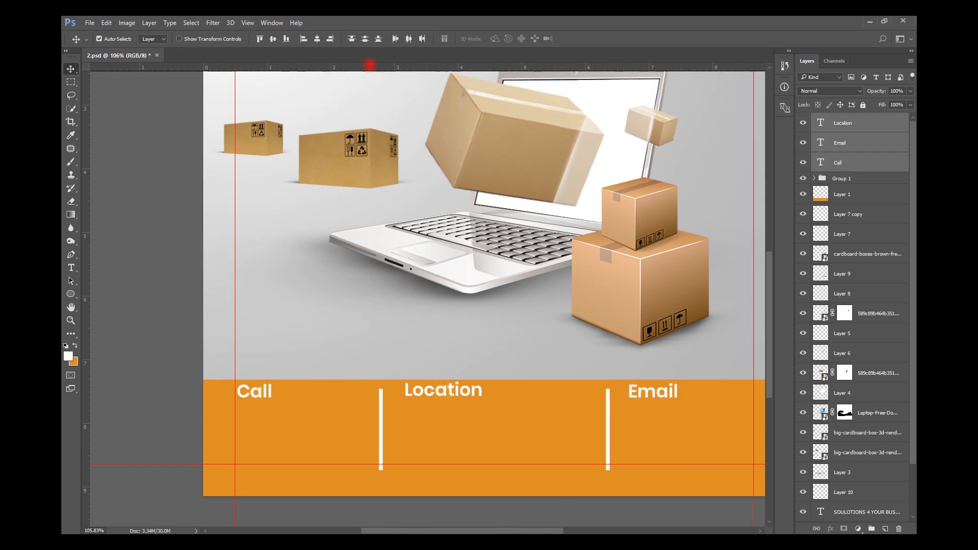
pyautogui.click(409, 38)
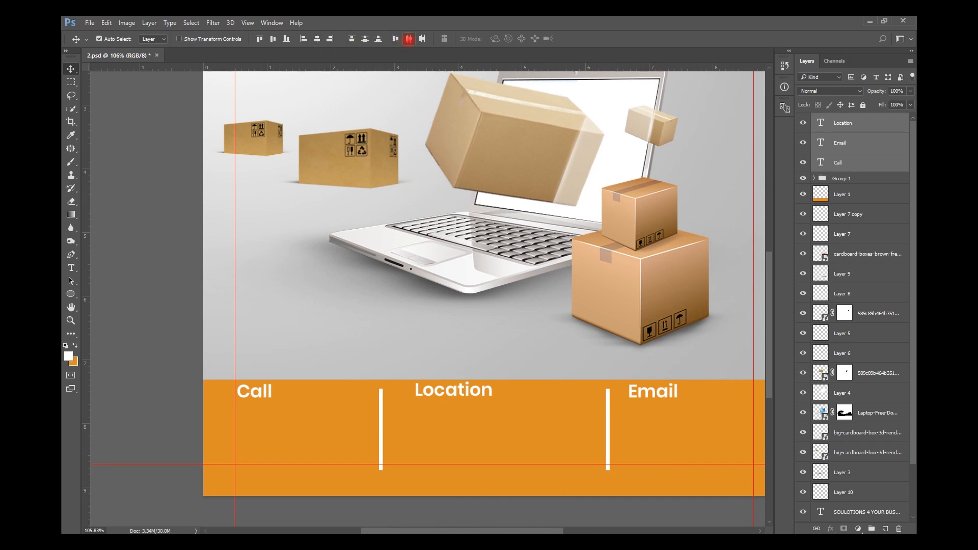
pyautogui.click(422, 39)
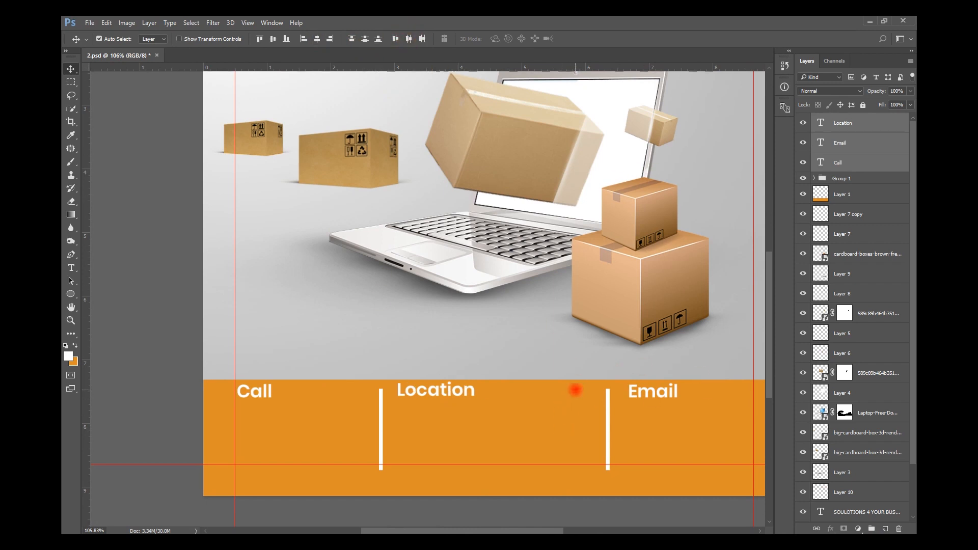
pyautogui.click(408, 39)
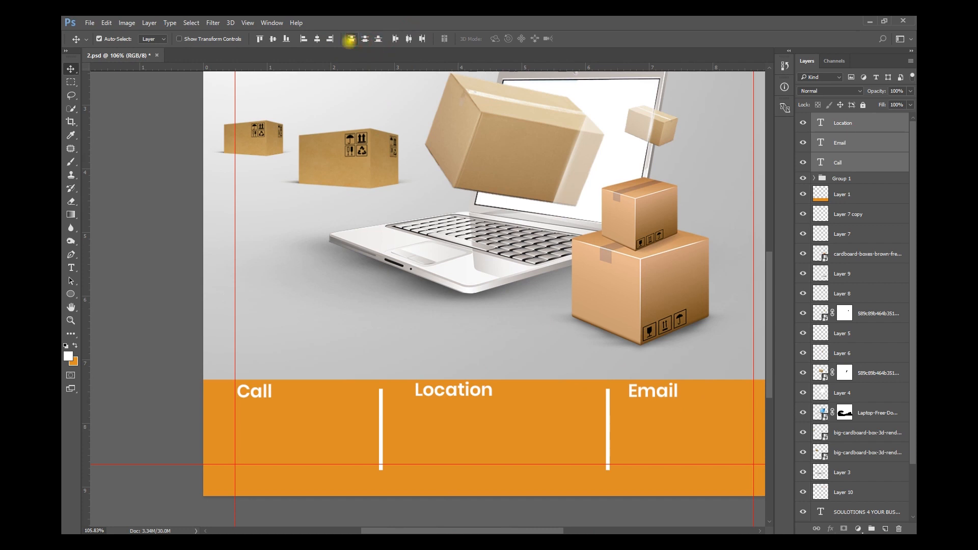
pyautogui.click(351, 39)
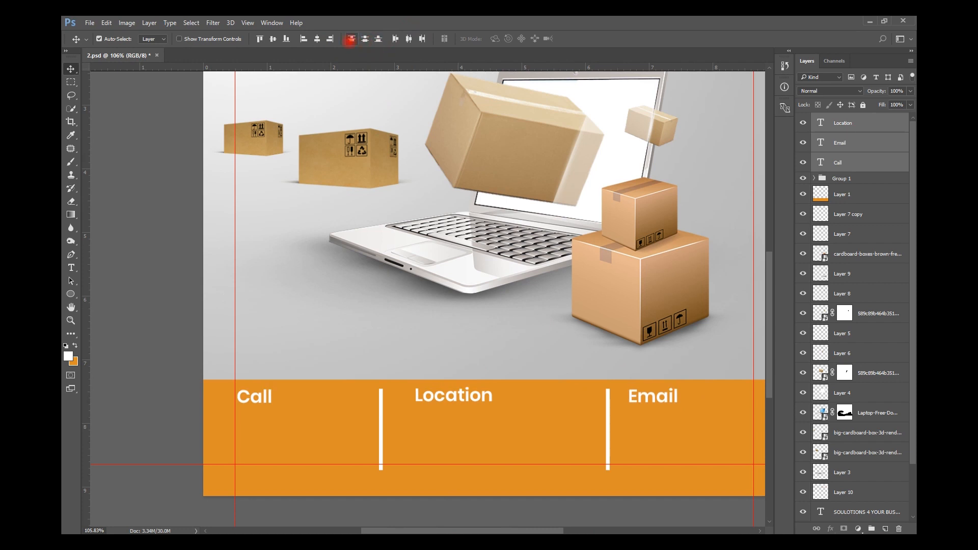
# Group the three labels and centre the group horizontally on the whole canvas.
pyautogui.hotkey('ctrl', 'g')
pyautogui.hotkey('ctrl', 'a')
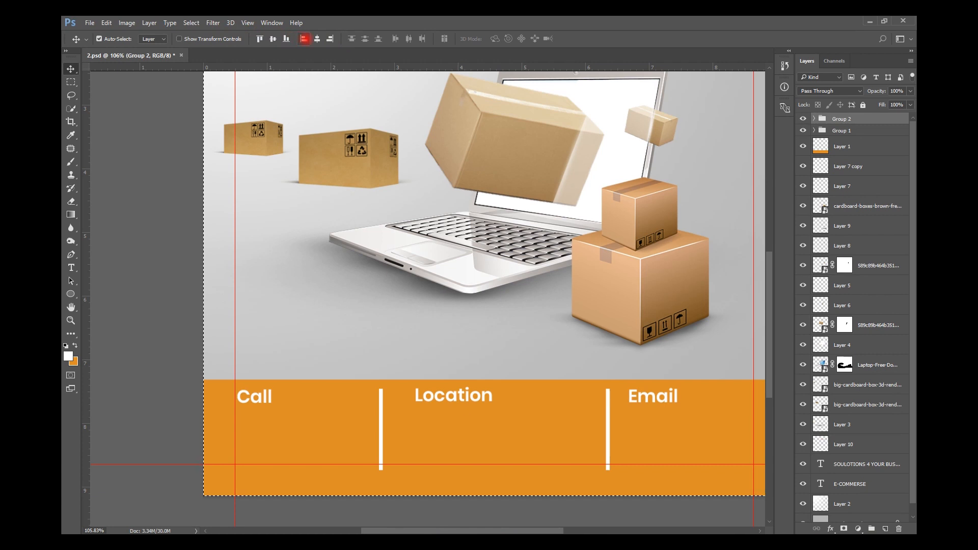
pyautogui.click(316, 38)
pyautogui.hotkey('ctrl', 'd')
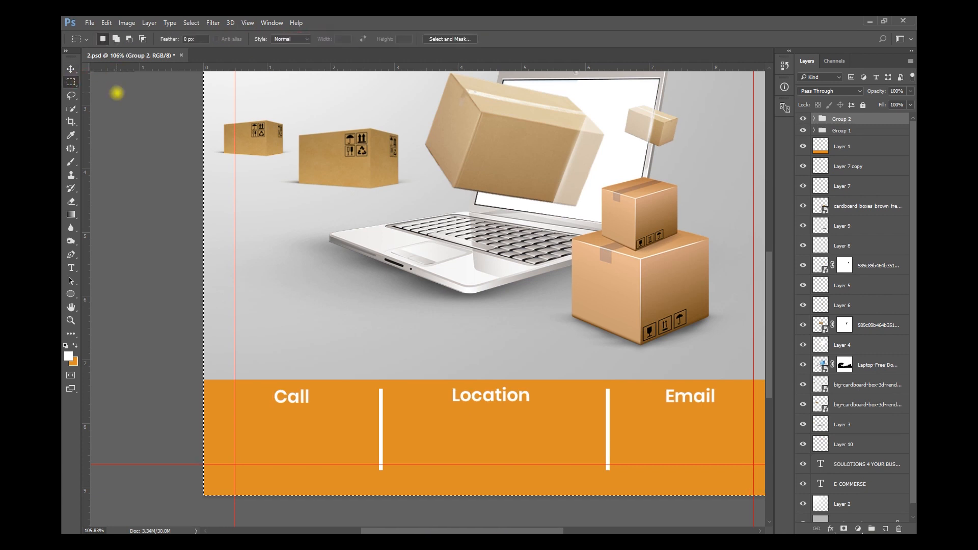
# Move the label group down to about the middle height of the orange band's white dividers.
pyautogui.hotkey('shift', 'Down')
pyautogui.hotkey('shift', 'Down')
pyautogui.hotkey('shift', 'Down')
pyautogui.hotkey('shift', 'Down')
pyautogui.hotkey('shift', 'Down')
pyautogui.hotkey('shift', 'Down')
pyautogui.hotkey('shift', 'Up')
pyautogui.hotkey('ctrl', '0')
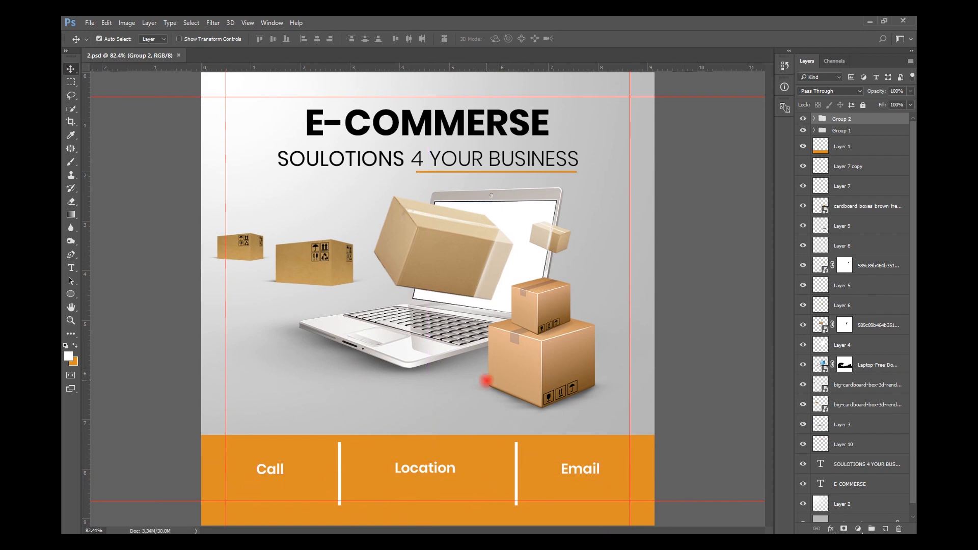
# Delete the small cardboard box beside the left margin guide and nudge the remaining box left of the laptop slightly right.
pyautogui.hotkey('ctrl', '-')
pyautogui.click(237, 247)
pyautogui.press('Delete')
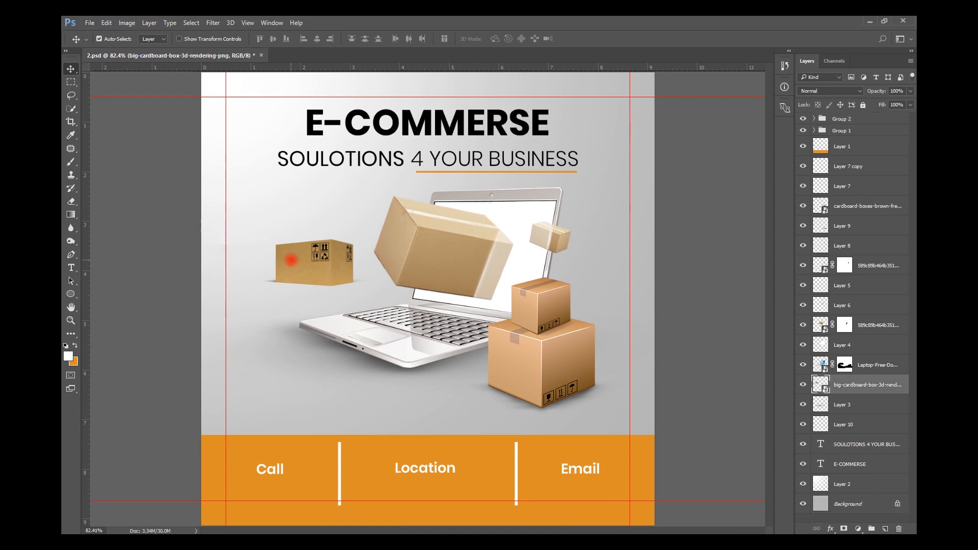
pyautogui.moveTo(328, 263); pyautogui.dragTo(329, 263)
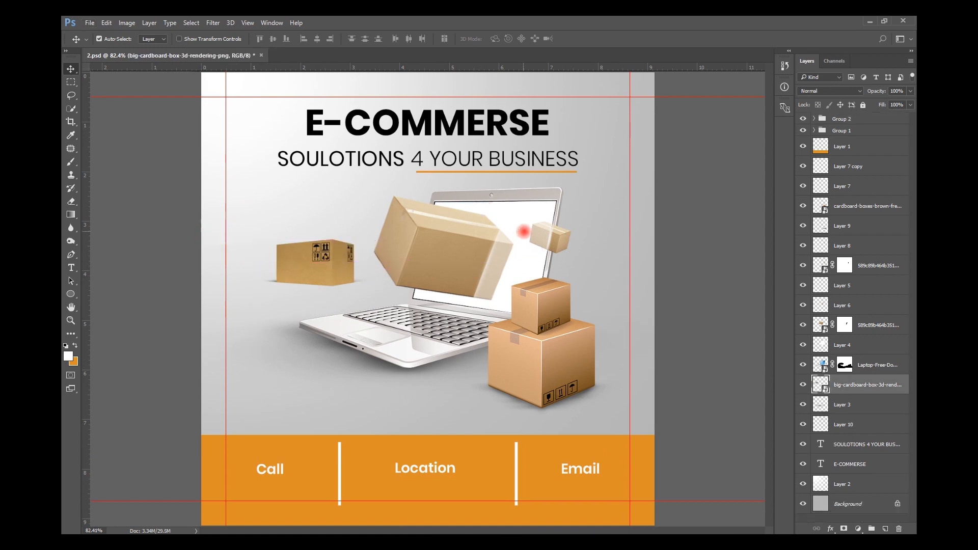
pyautogui.scroll(2, 567, 228)
pyautogui.scroll(3, 517, 220)
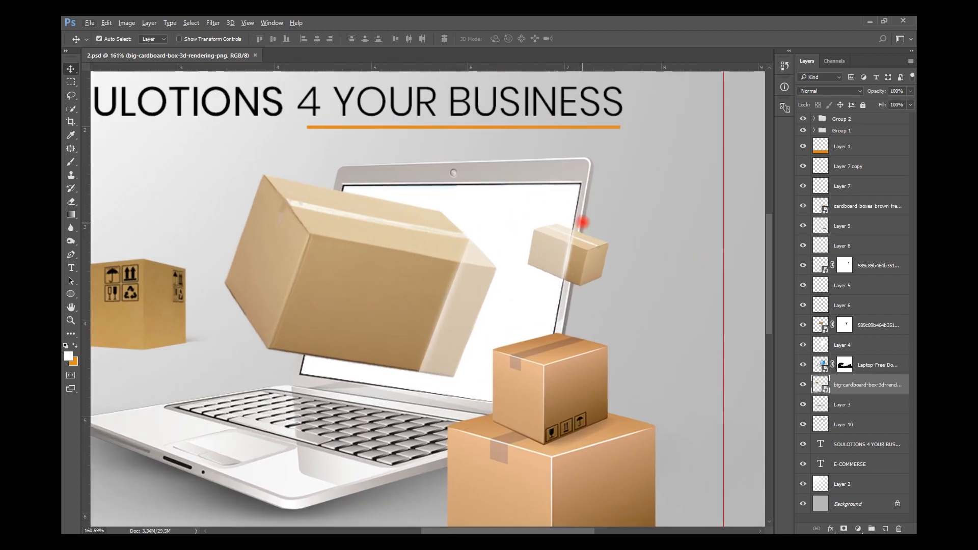
pyautogui.scroll(-3, 448, 314)
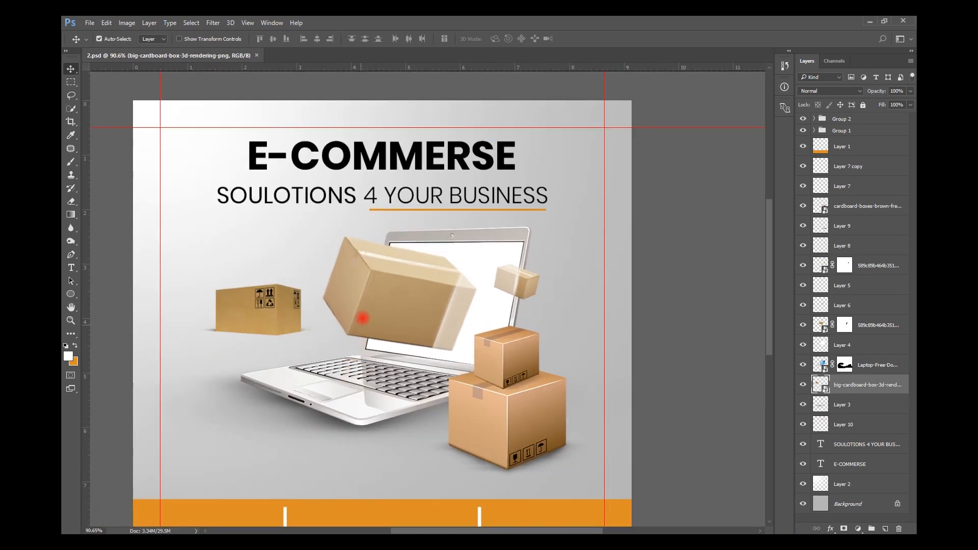
pyautogui.scroll(-2, 437, 177)
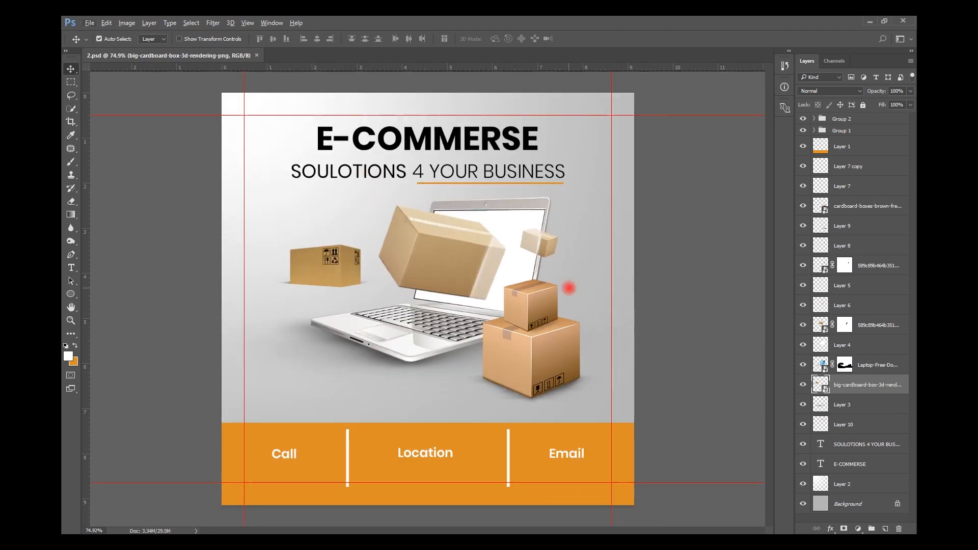
pyautogui.scroll(3, 515, 257)
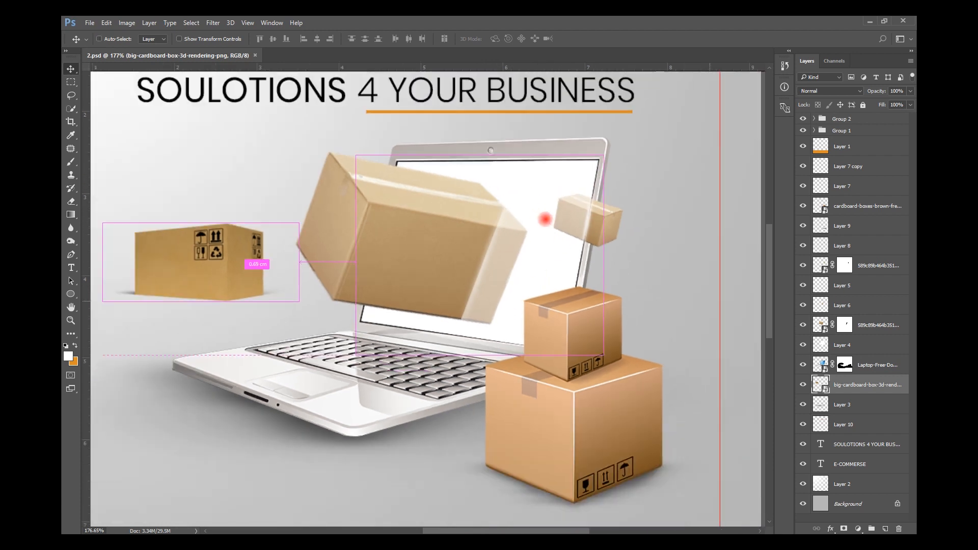
pyautogui.hotkey('ctrl', '0')
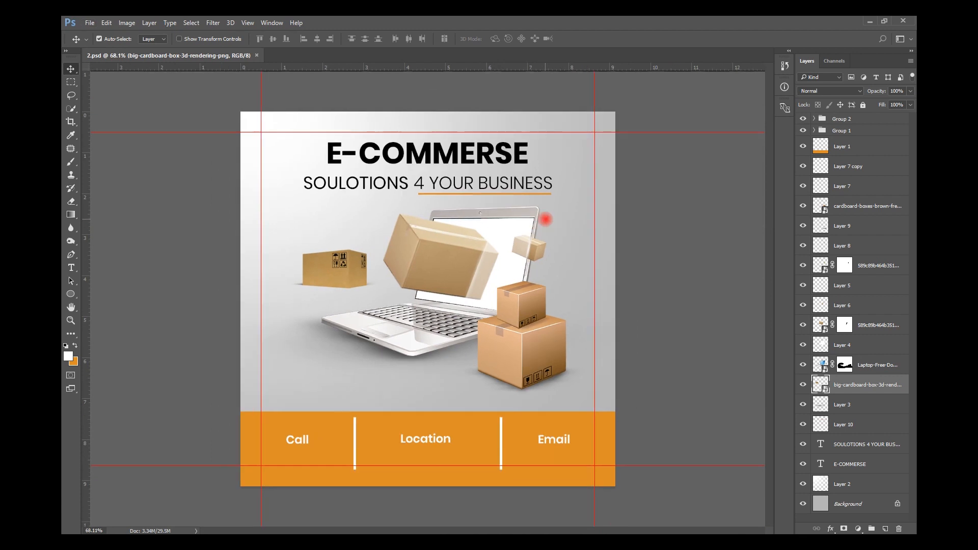